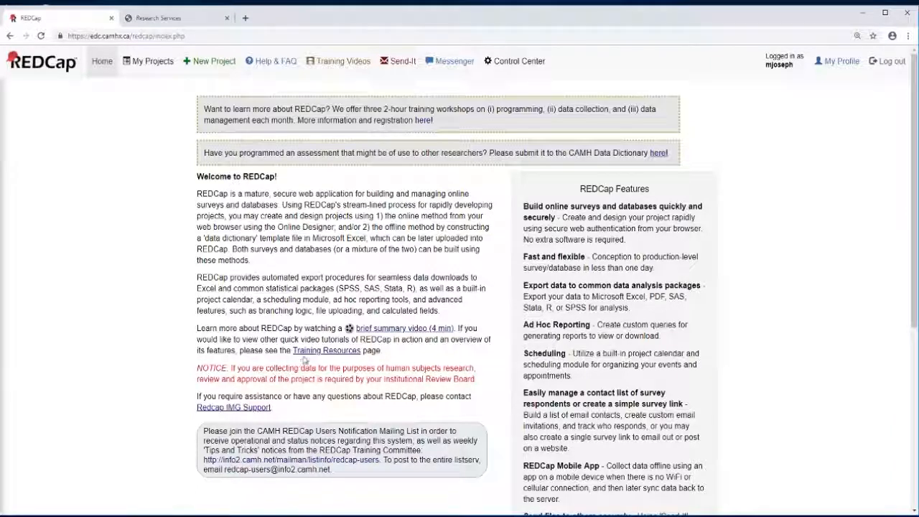
- Open the Training Resources page in a separate tab, look through its training video lists, and return to the REDCap home page
right_click(313, 352)
left_click(320, 360)
left_click(183, 20)
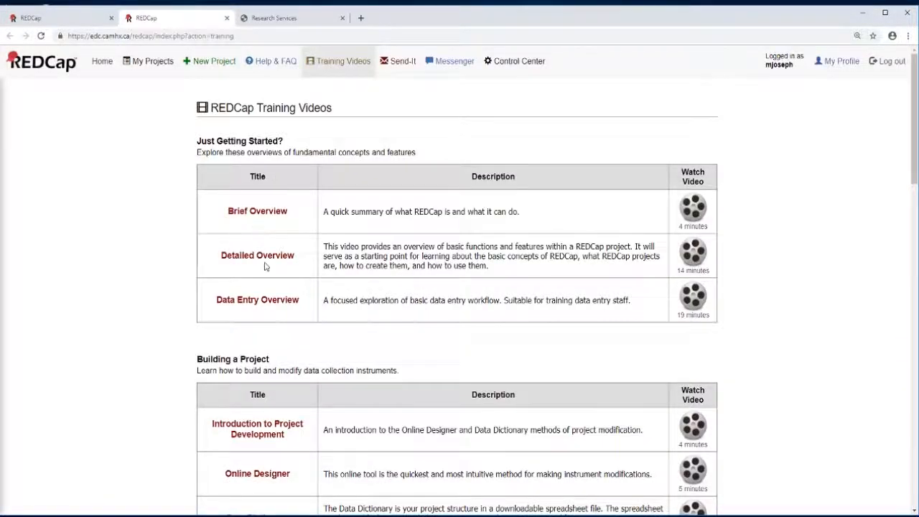
scroll(265, 266, "down", 10)
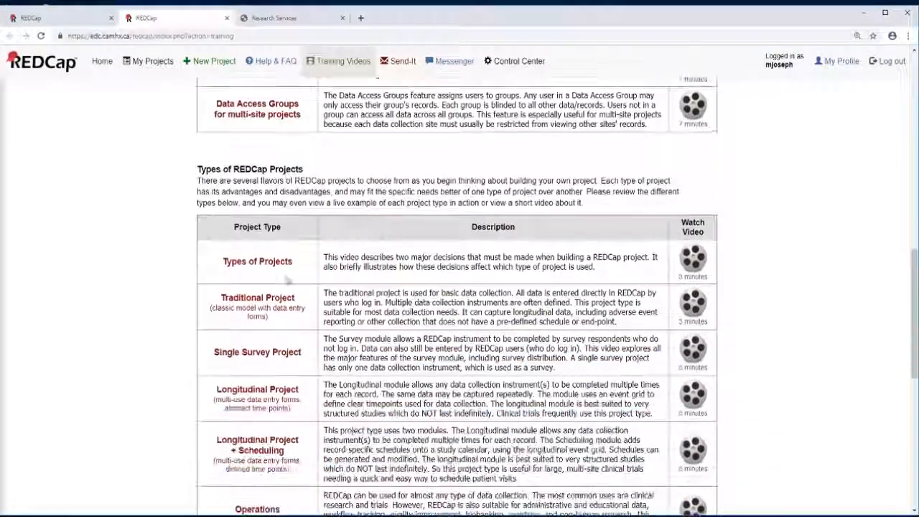
scroll(285, 279, "down", 6)
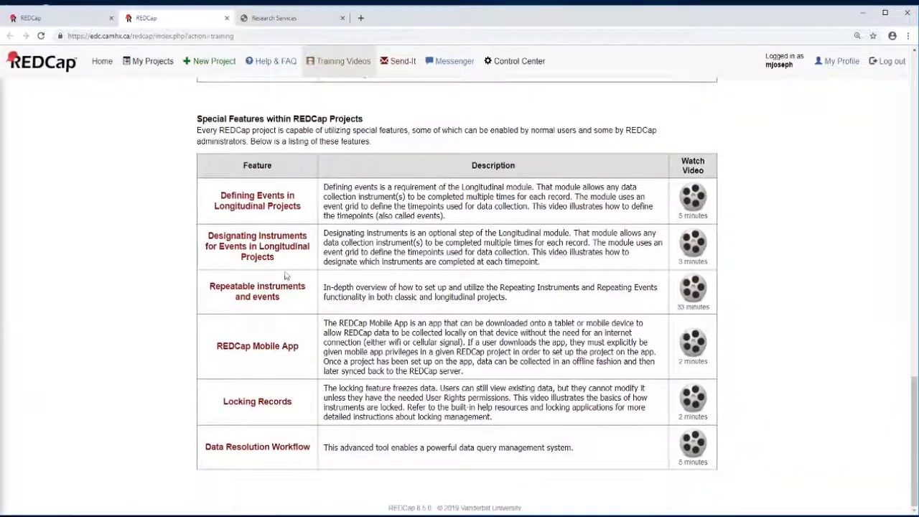
scroll(288, 280, "up", 4)
scroll(300, 296, "up", 12)
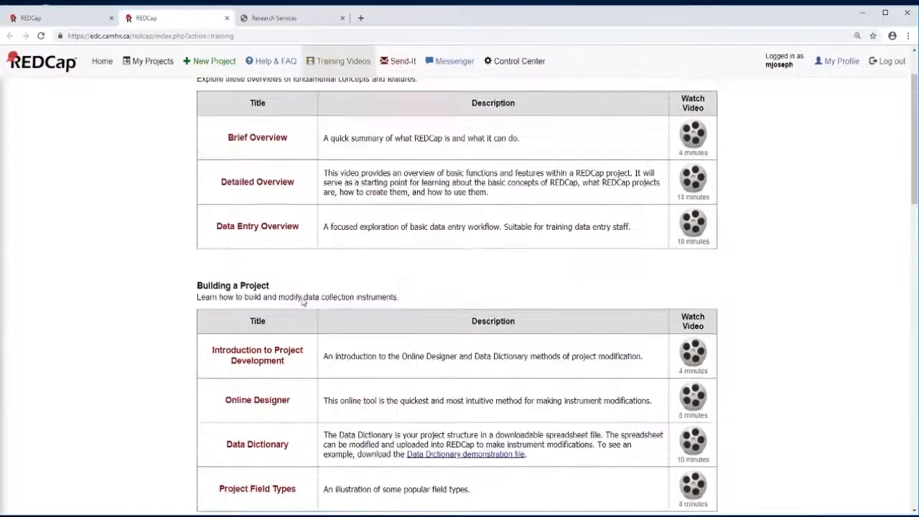
scroll(303, 301, "up", 2)
left_click(34, 19)
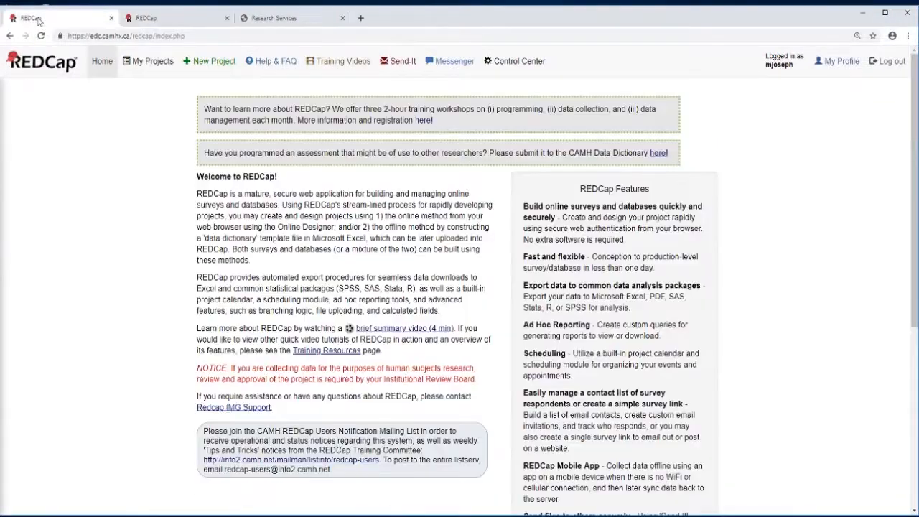
- Look over the REDCap topics on the CAMH Research Services wiki's main page and return to the REDCap home page
left_click(262, 18)
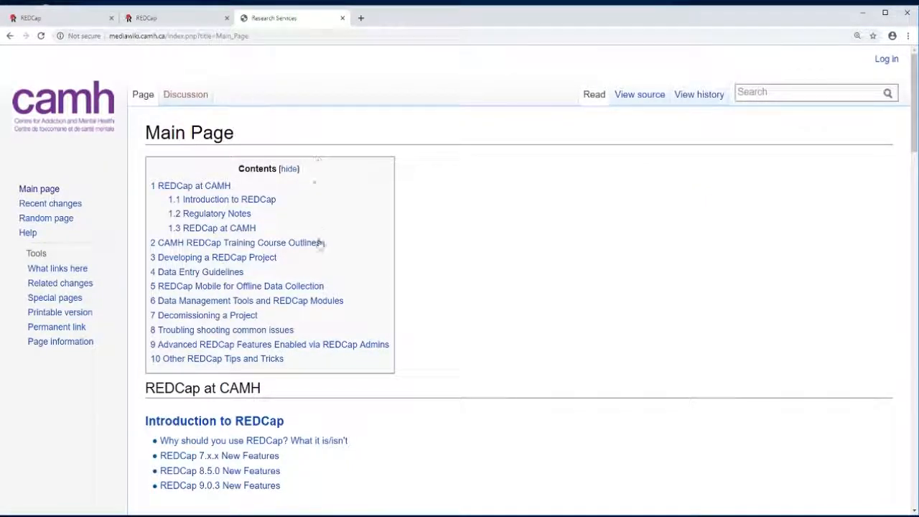
scroll(240, 237, "down", 4)
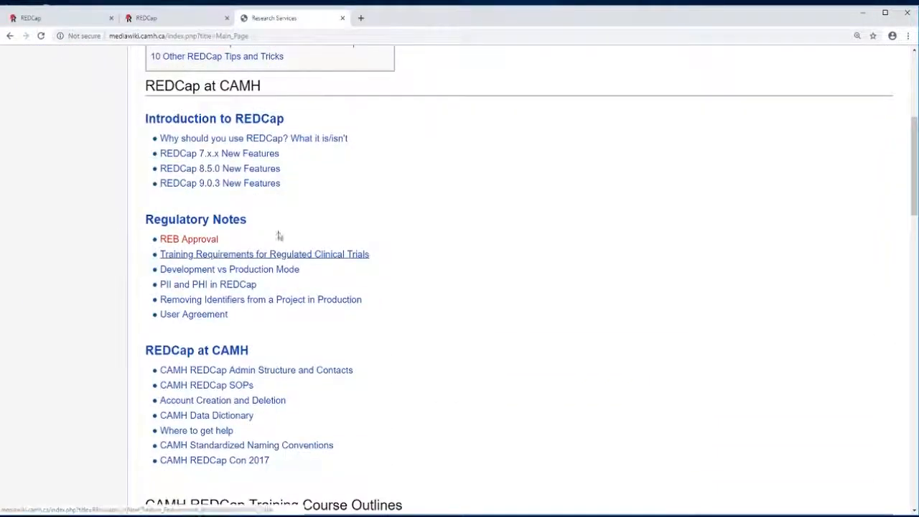
left_click(75, 17)
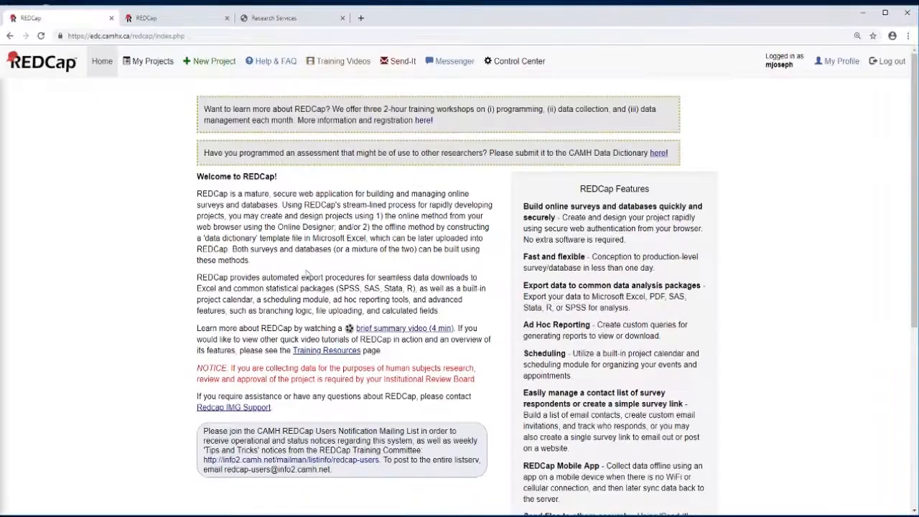
- View the list of accessible projects and examine the Organize Projects folder options, leaving the folders as they are
left_click(148, 64)
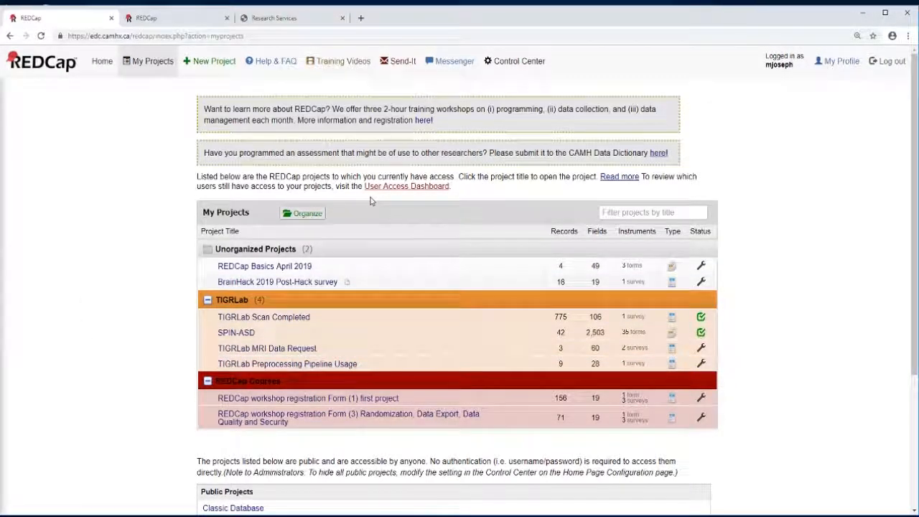
left_click(300, 214)
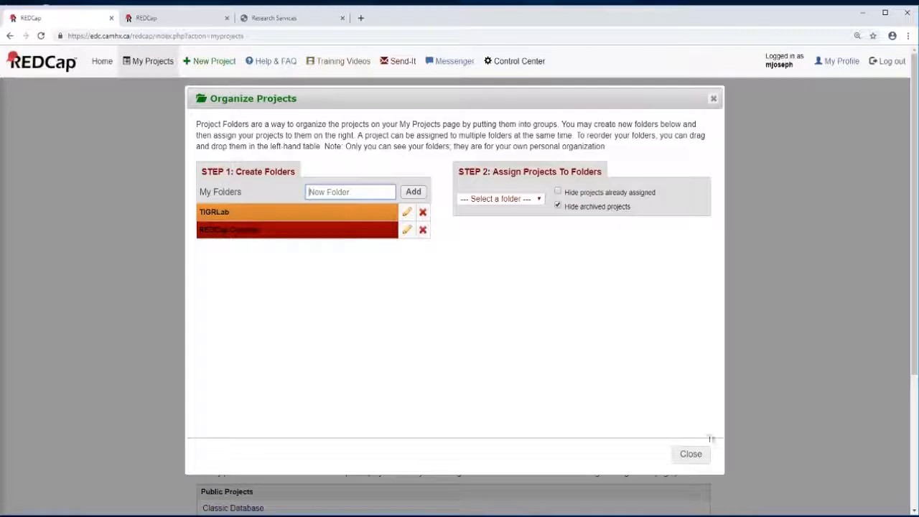
left_click(691, 455)
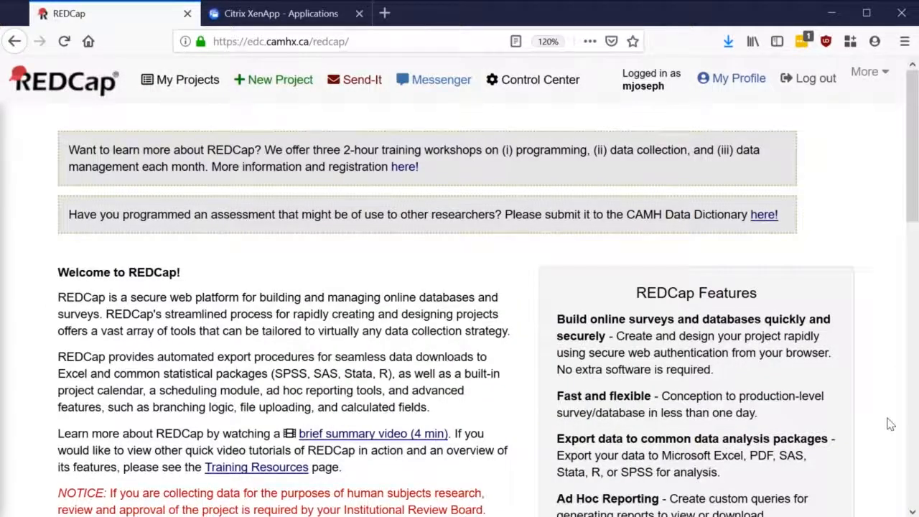
- Start a new project titled "REDCap Basics 2019" with the purpose Practice / Just for fun
left_click(272, 82)
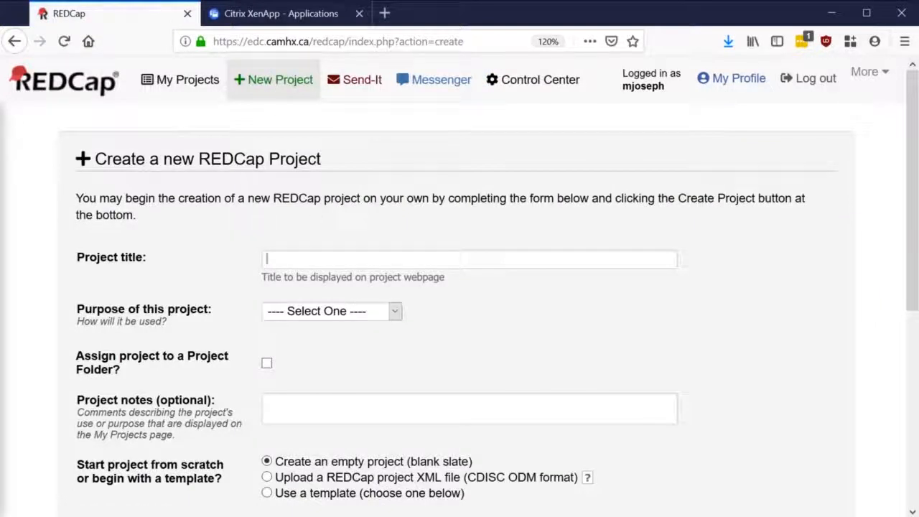
type("RED")
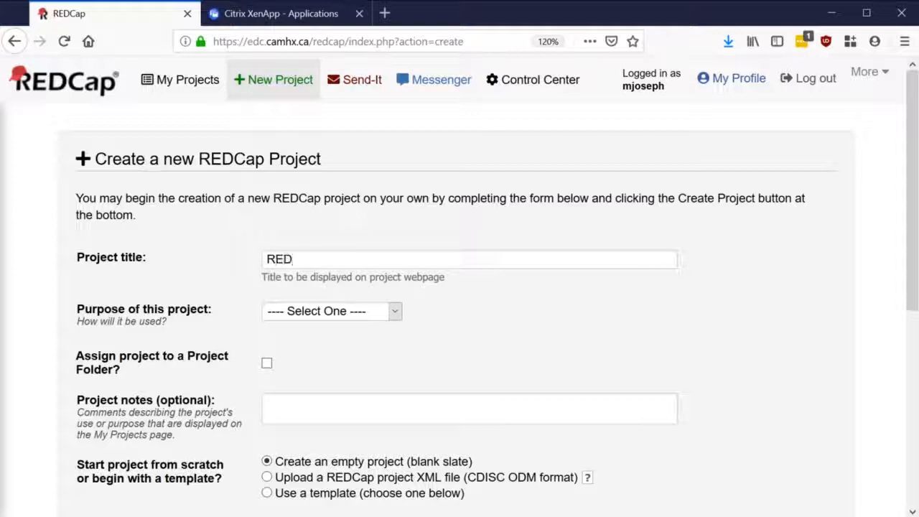
type("Cap Basics 2019")
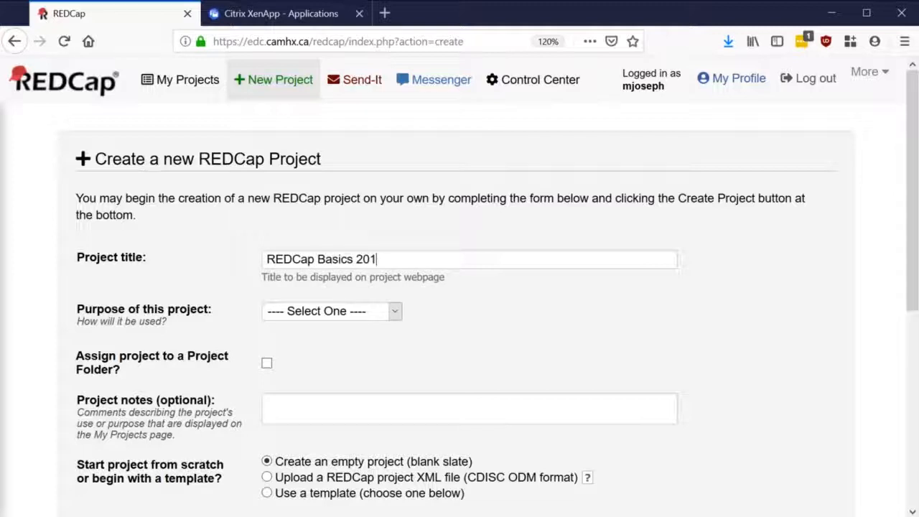
left_click(316, 311)
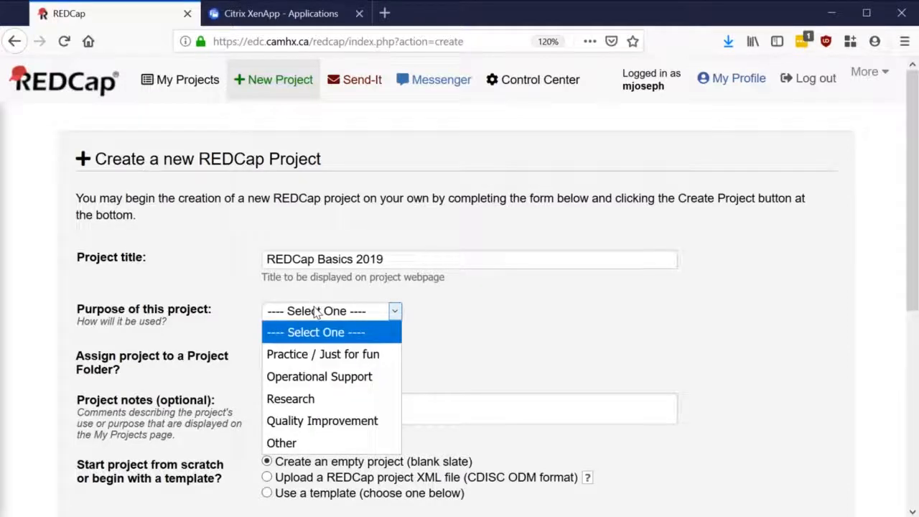
left_click(316, 355)
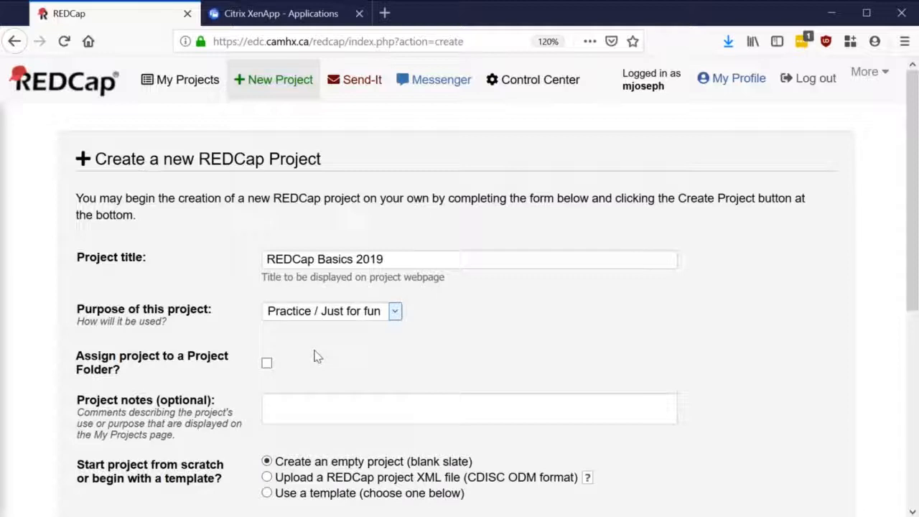
- Try the Operational Support, Quality Improvement and Research purposes for the project and return to Practice / Just for fun
left_click(336, 314)
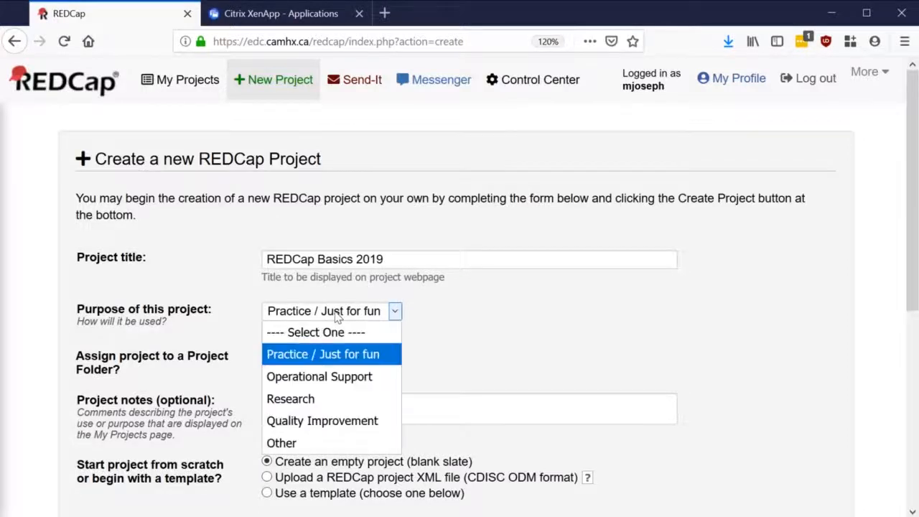
left_click(323, 377)
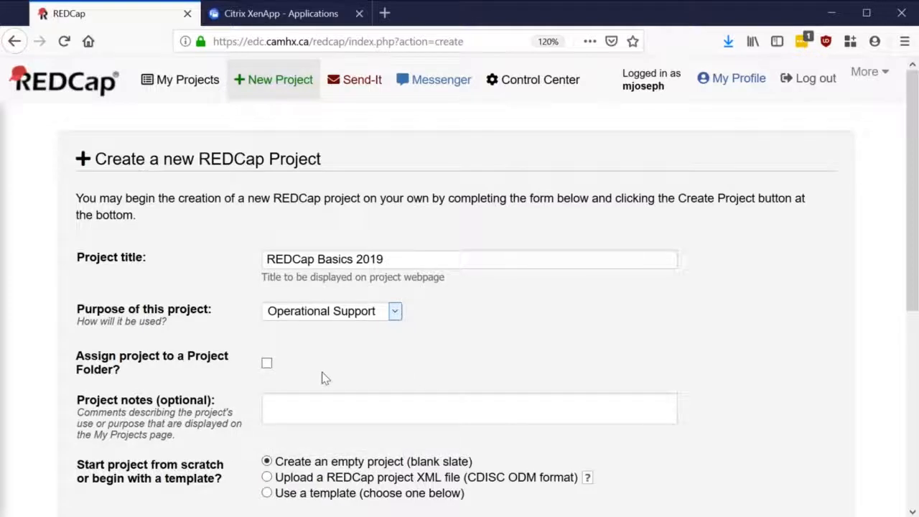
left_click(323, 316)
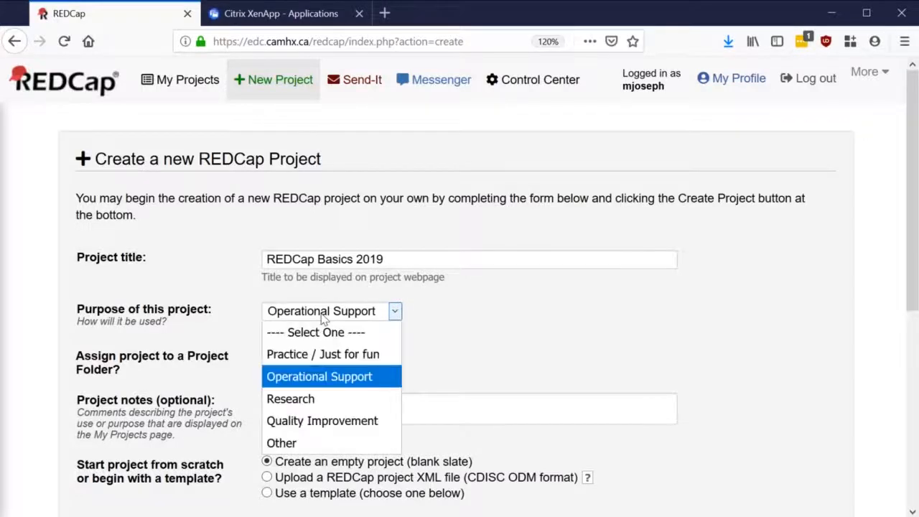
left_click(314, 419)
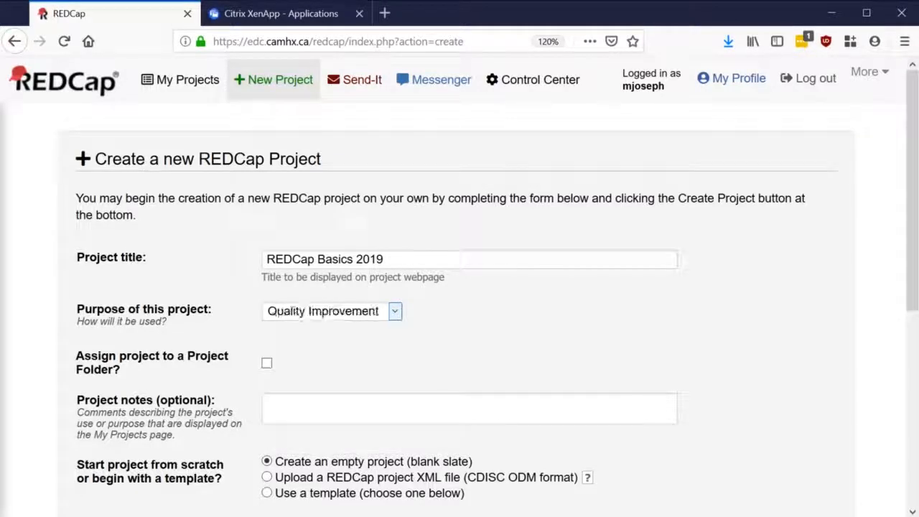
left_click(320, 313)
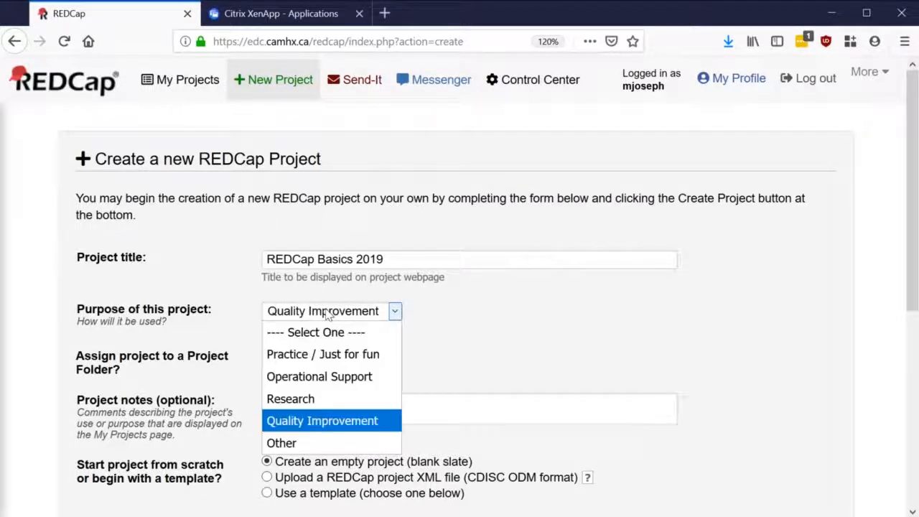
left_click(314, 402)
scroll(331, 361, "down", 2)
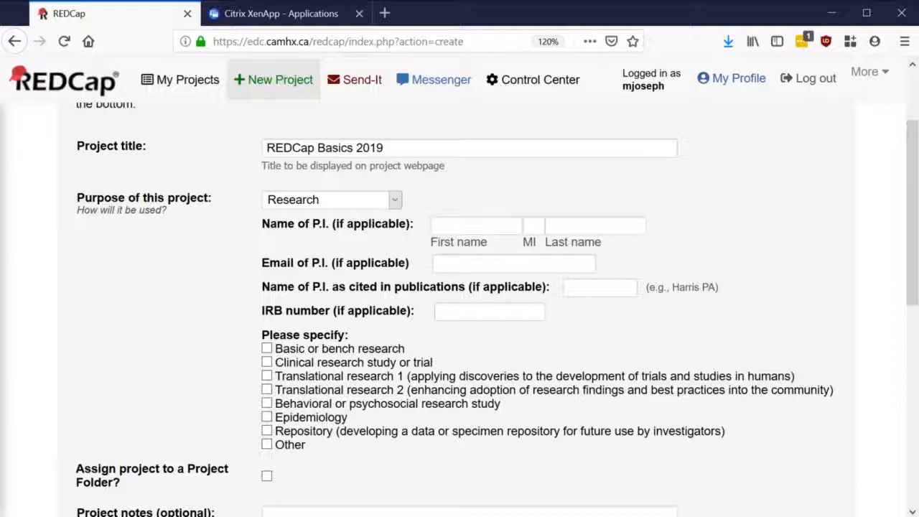
left_click(366, 201)
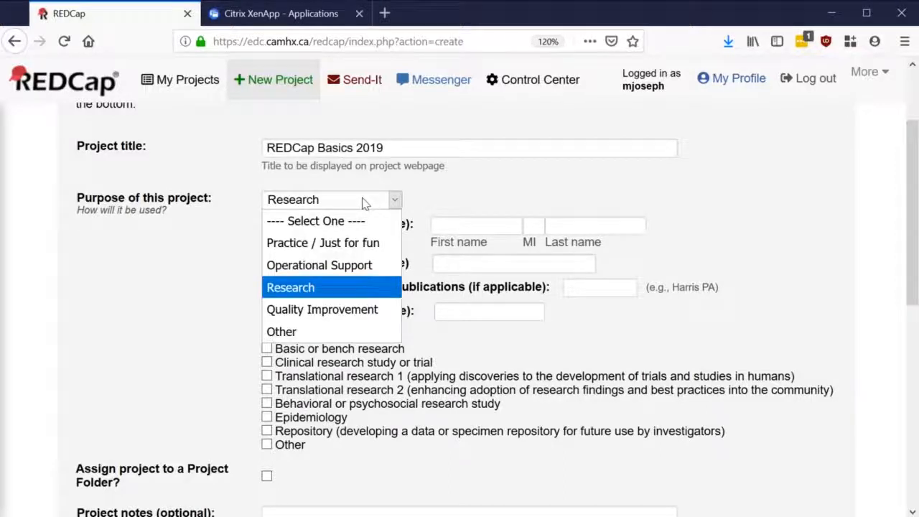
left_click(352, 244)
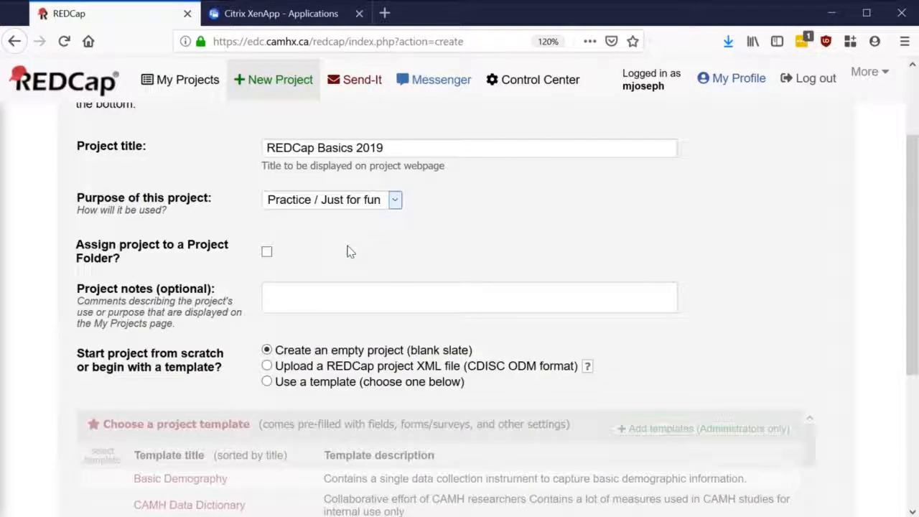
- Create the project from an empty blank slate, without a project folder, notes or template
scroll(304, 246, "down", 2)
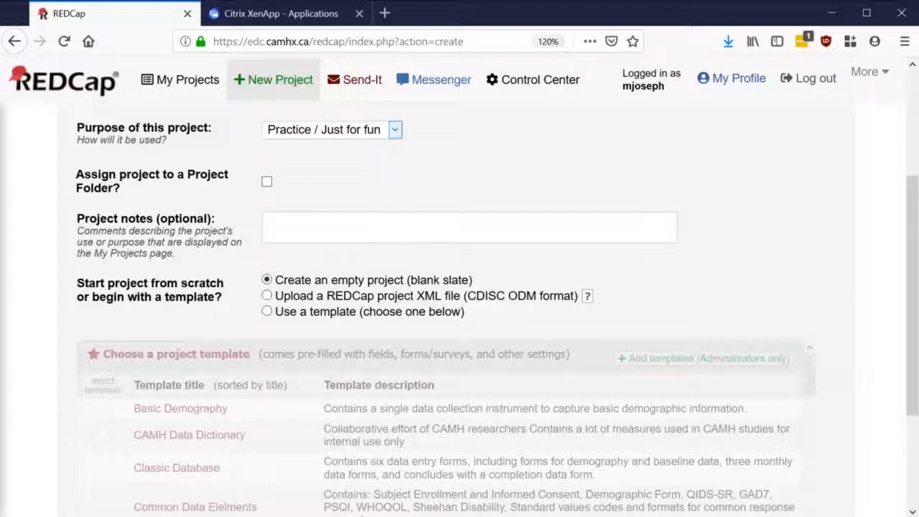
scroll(460, 287, "down", 1)
scroll(459, 309, "down", 1)
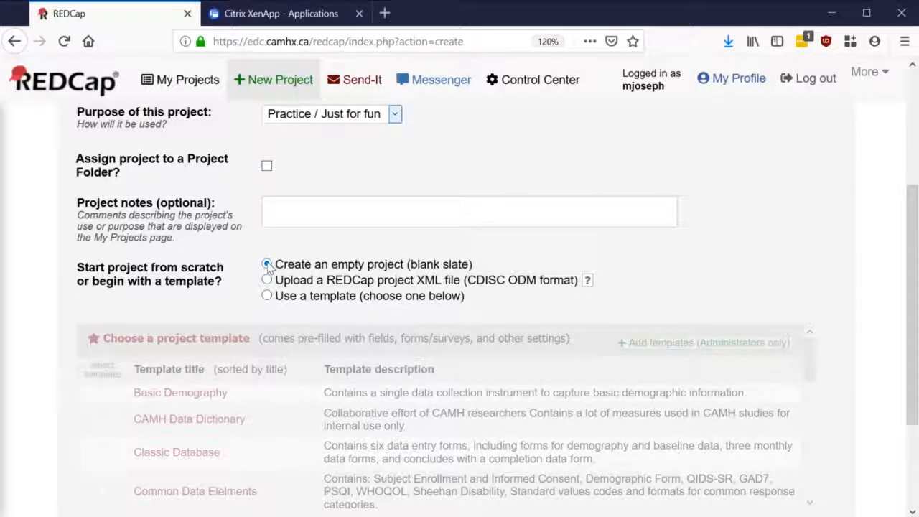
scroll(267, 266, "down", 3)
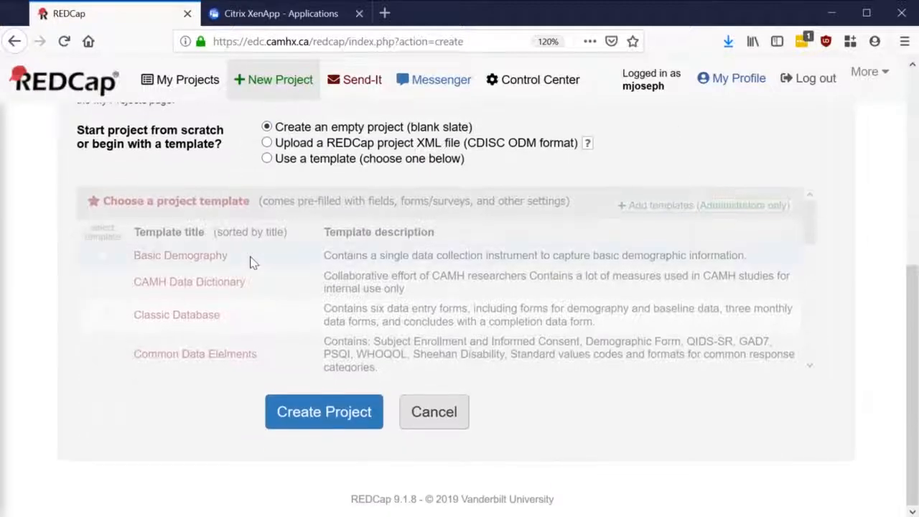
left_click(320, 410)
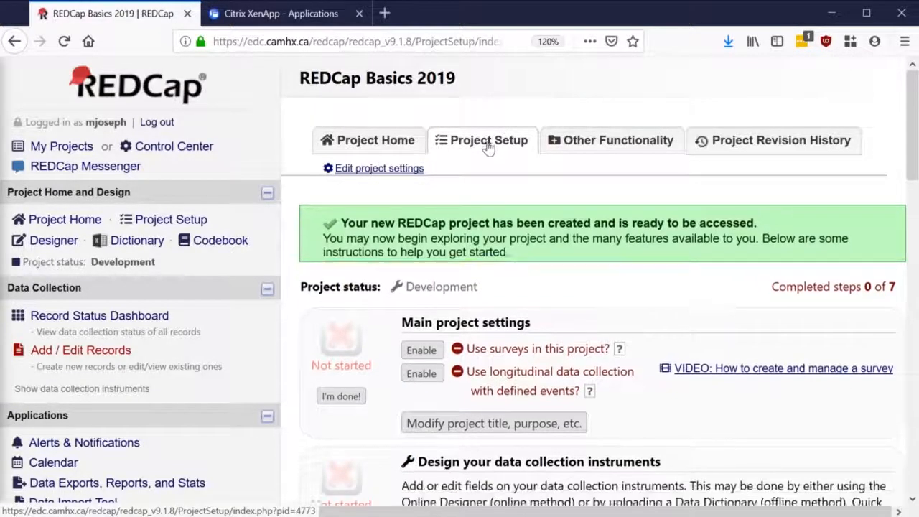
- Mark the Main project settings section as done and revert it to not complete
scroll(503, 194, "down", 1)
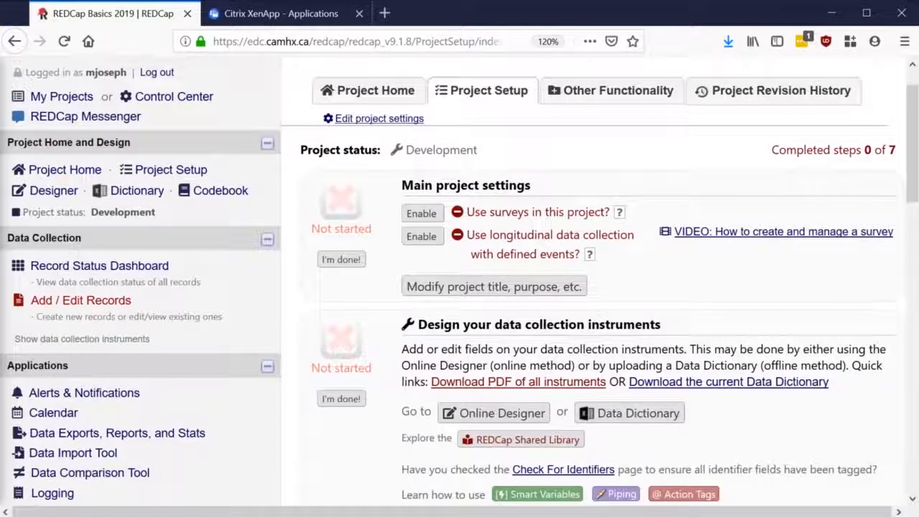
left_click(343, 260)
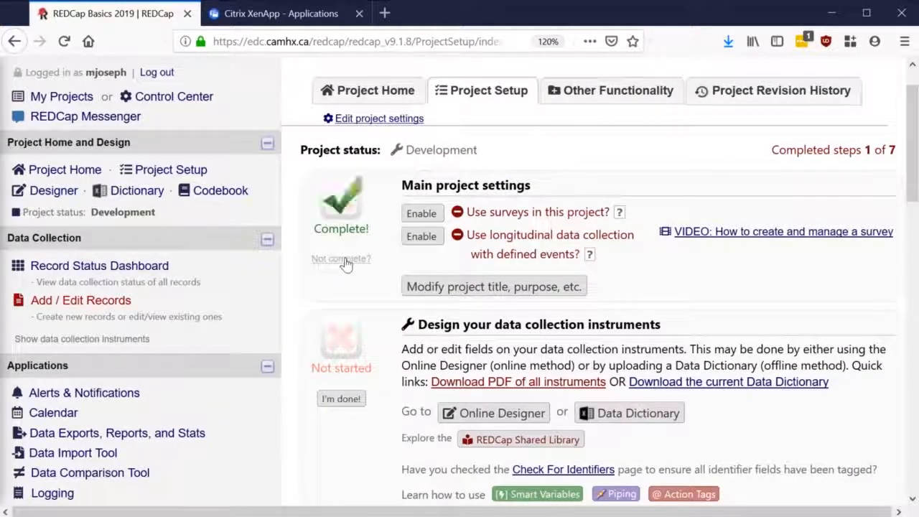
left_click(345, 263)
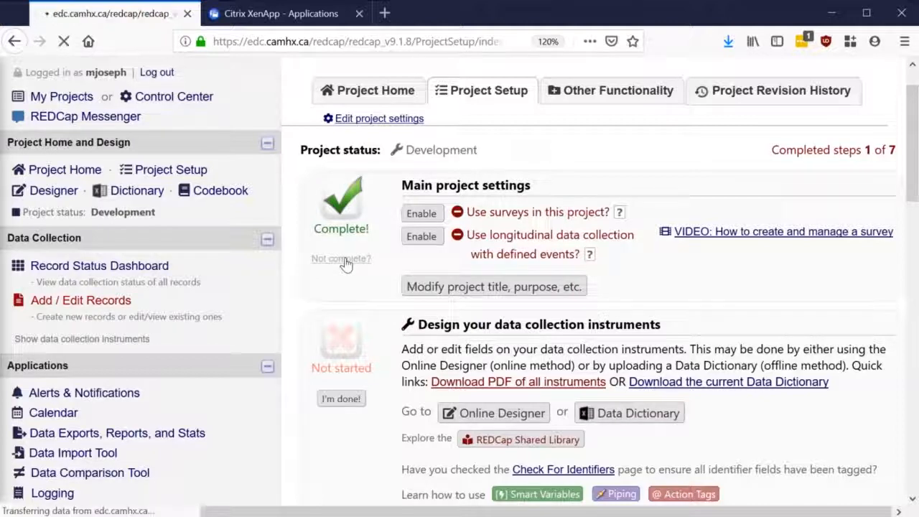
- Review the project setup sections, from main project settings through optional modules, bookmarks, user rights and testing to moving to production
scroll(385, 239, "down", 1)
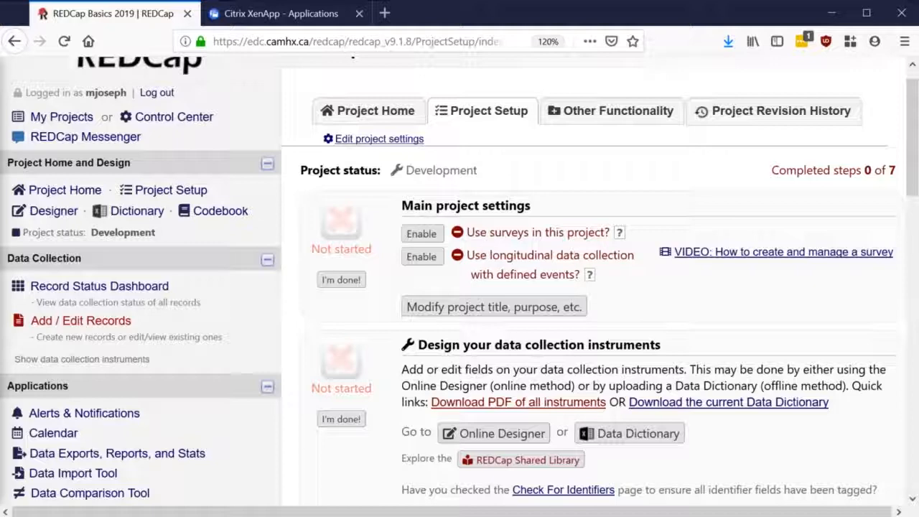
scroll(459, 287, "down", 3)
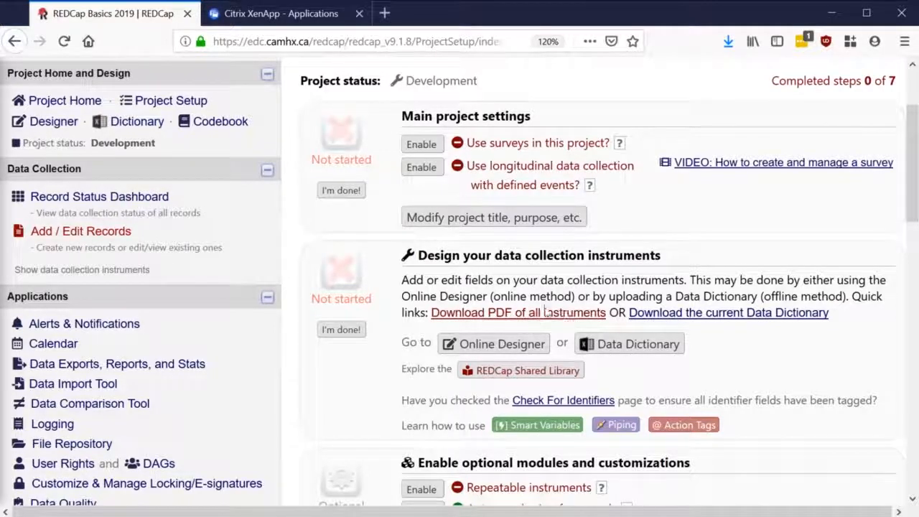
scroll(511, 277, "down", 7)
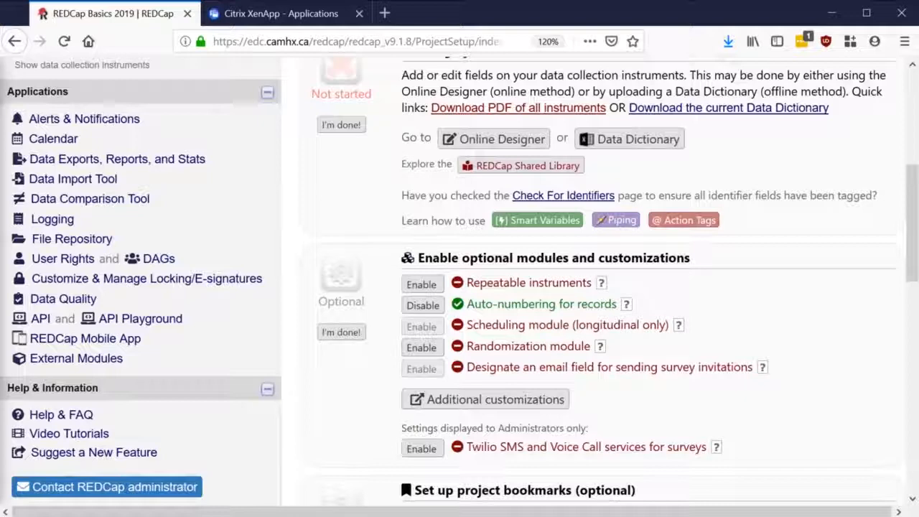
scroll(459, 278, "down", 10)
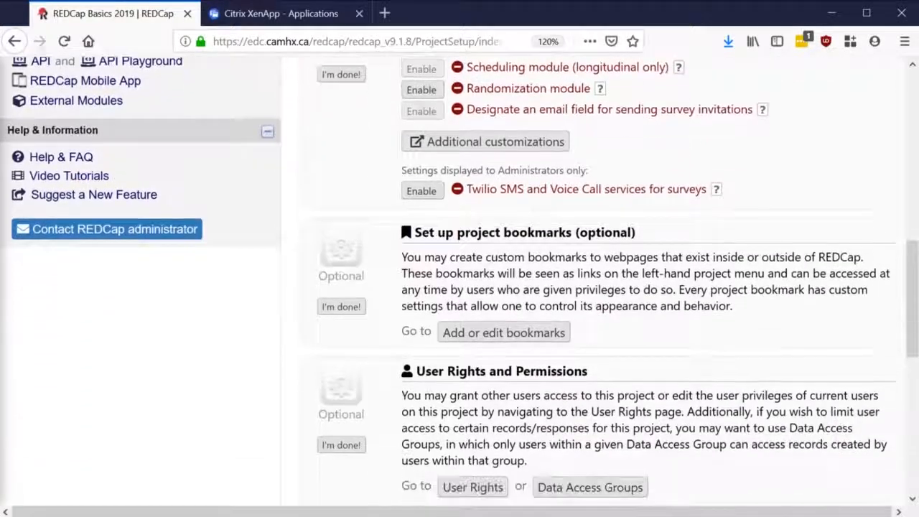
scroll(460, 275, "down", 3)
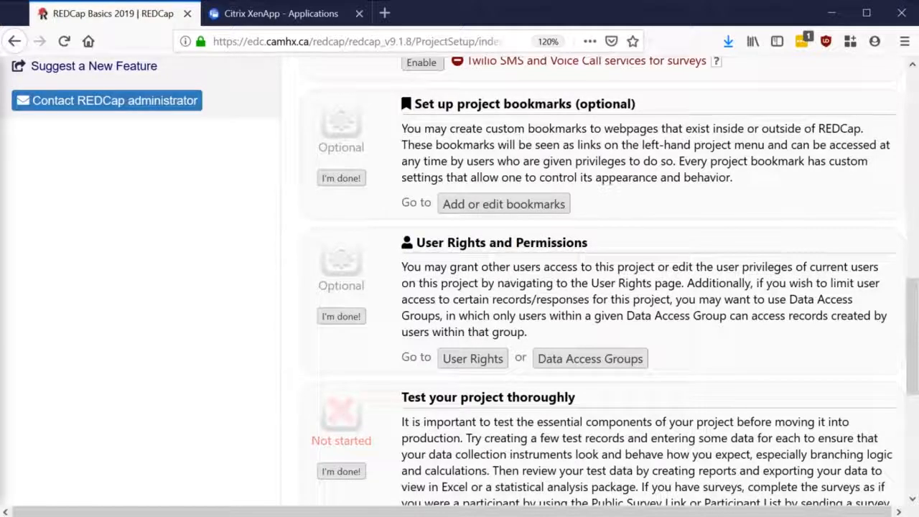
scroll(460, 276, "down", 5)
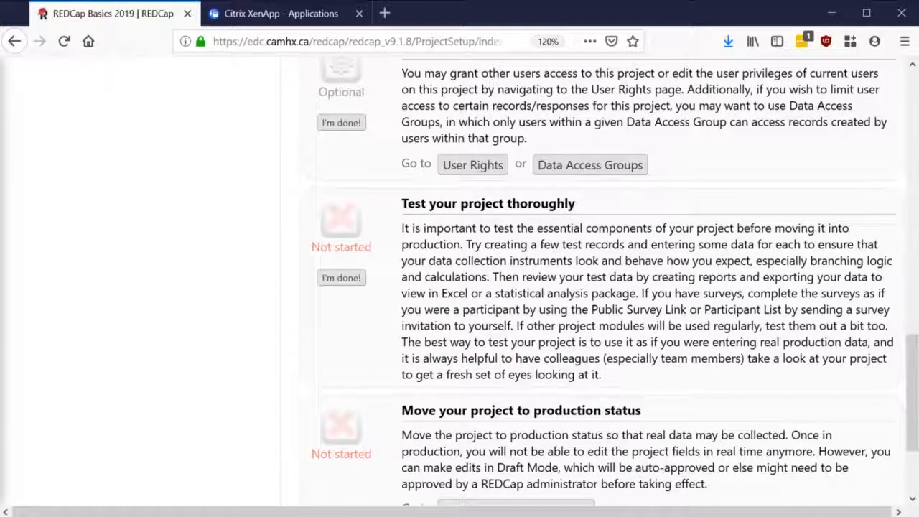
scroll(459, 276, "down", 3)
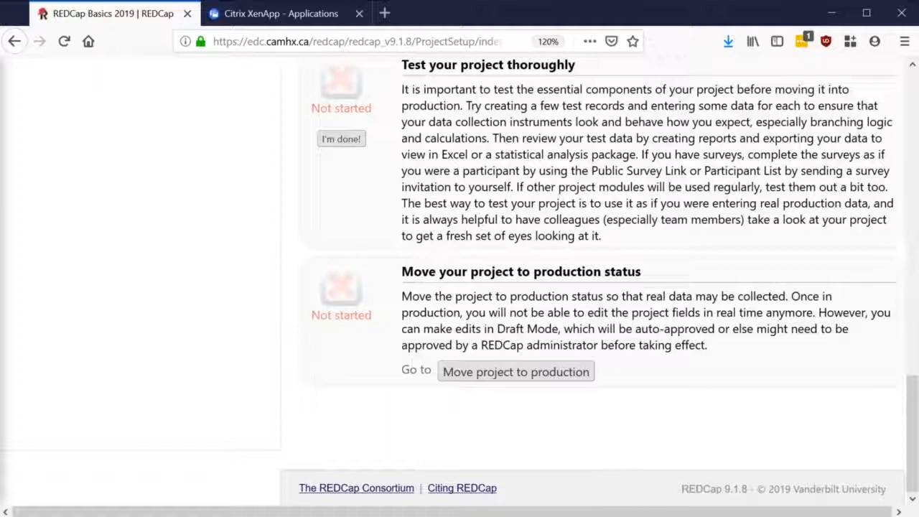
scroll(565, 336, "up", 10)
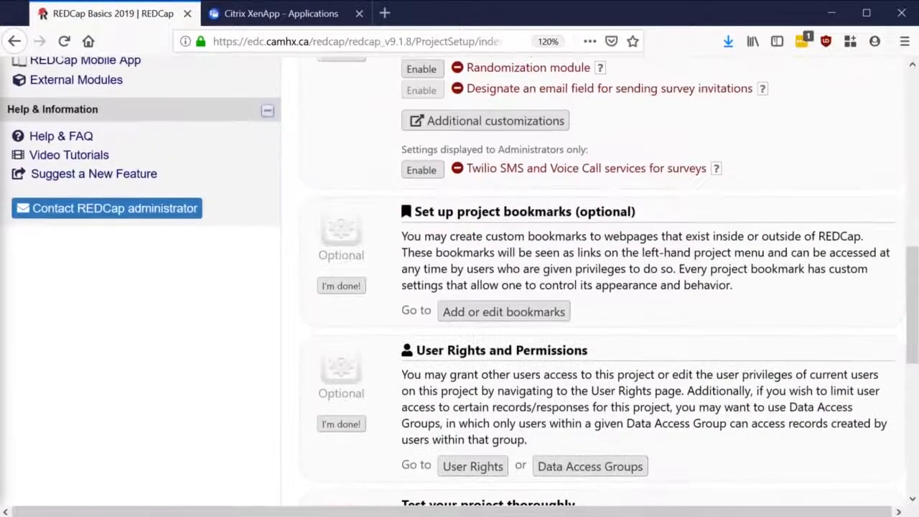
scroll(565, 336, "up", 3)
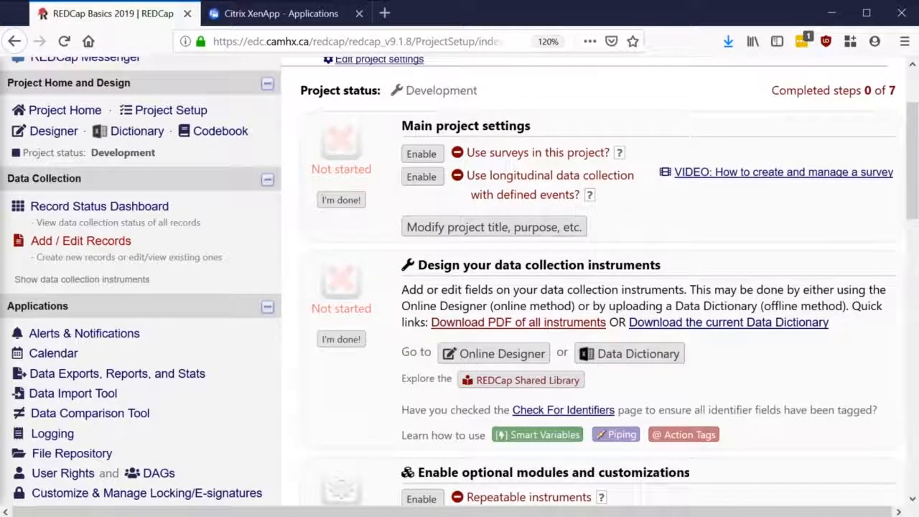
- Open the Online Designer to show the project's list of data collection instruments
left_click(498, 355)
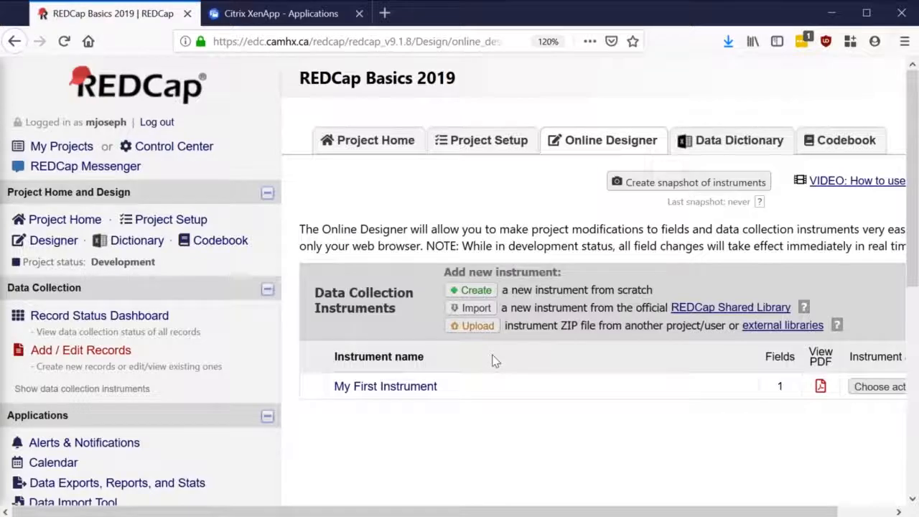
scroll(493, 360, "down", 2)
scroll(493, 361, "right", 1)
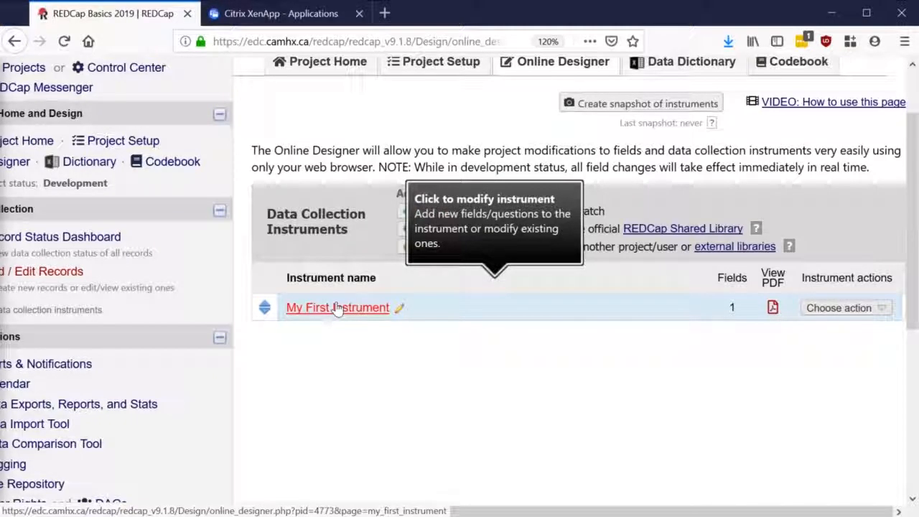
- Rename the instrument "My First Instrument" to "Demographics" and save the name
left_click(848, 310)
left_click(839, 328)
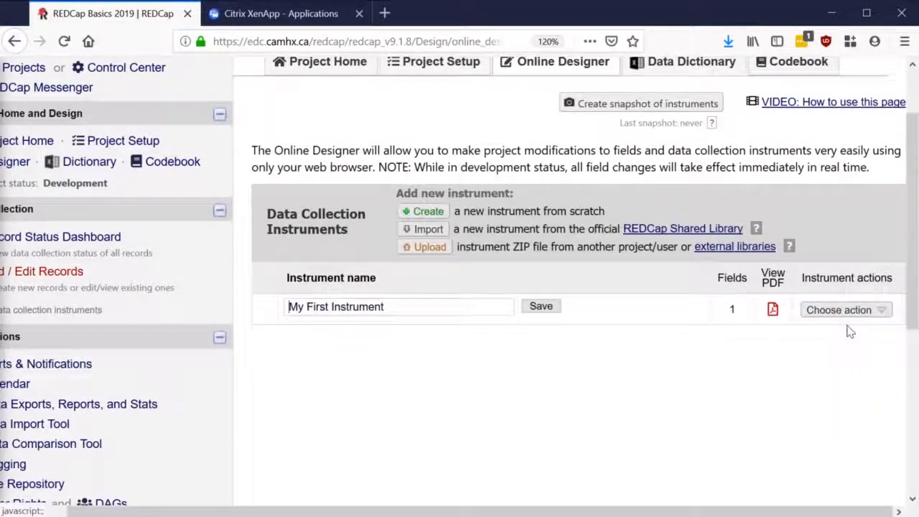
double_click(357, 307)
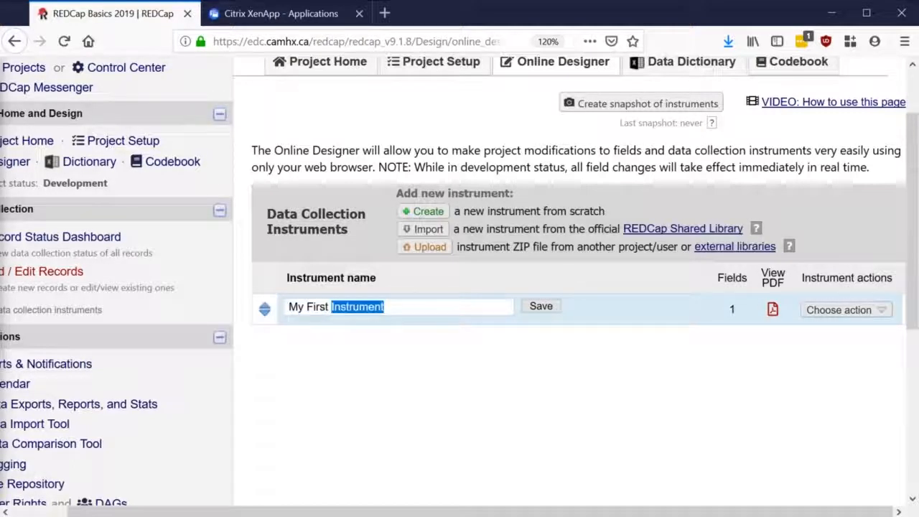
key("BackSpace")
key("BackSpace")
key("BackSpace")
key("BackSpace")
key("BackSpace")
key("BackSpace")
key("BackSpace")
key("BackSpace")
key("BackSpace")
key("BackSpace")
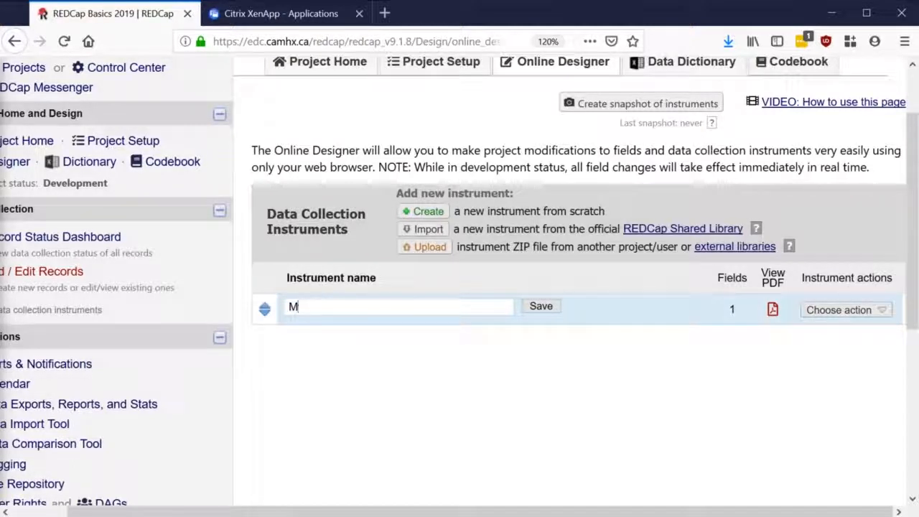
type("Demographics")
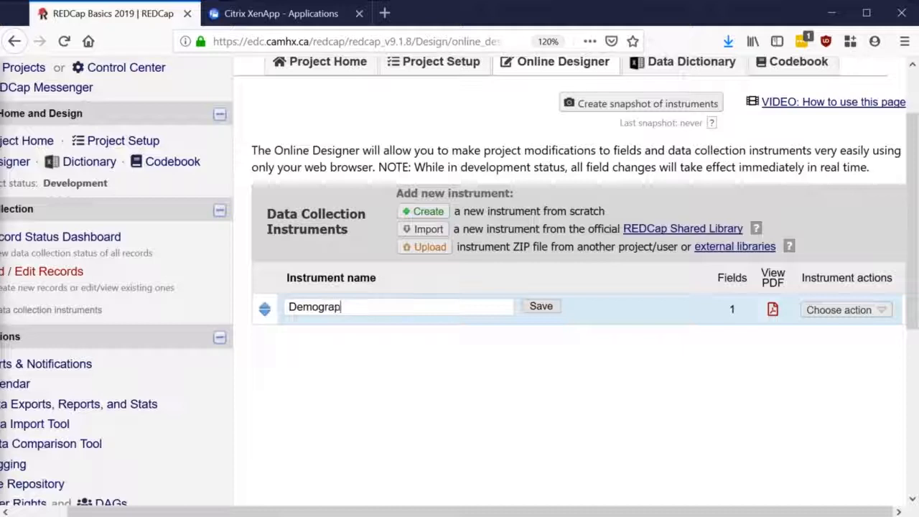
left_click(539, 309)
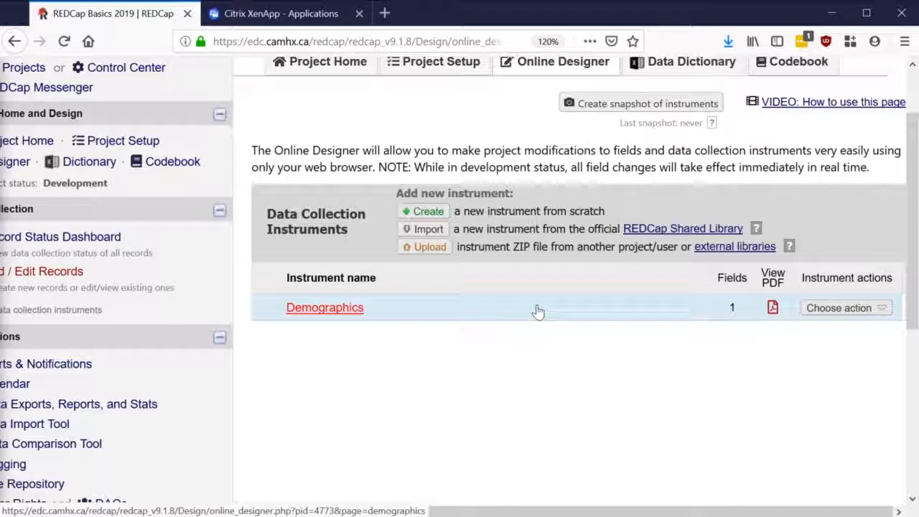
- Open the Demographics instrument for editing its fields
scroll(539, 351, "down", 1)
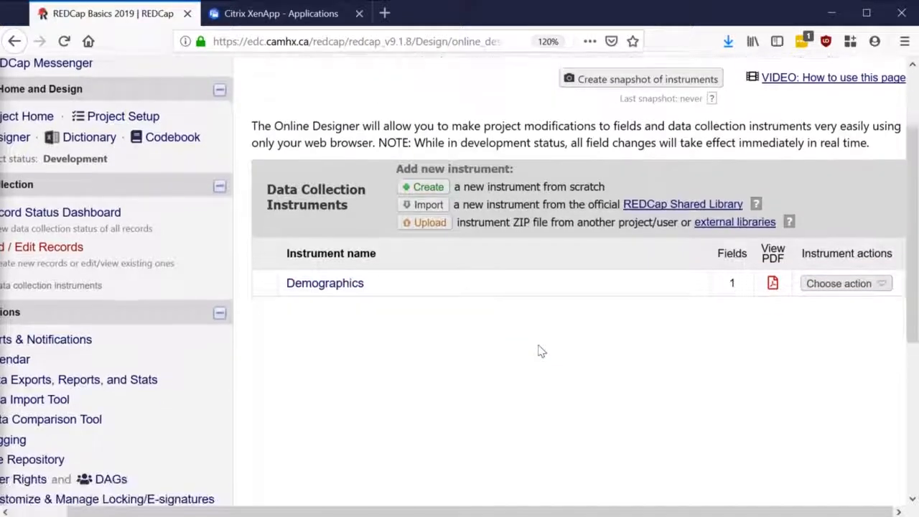
left_click(338, 265)
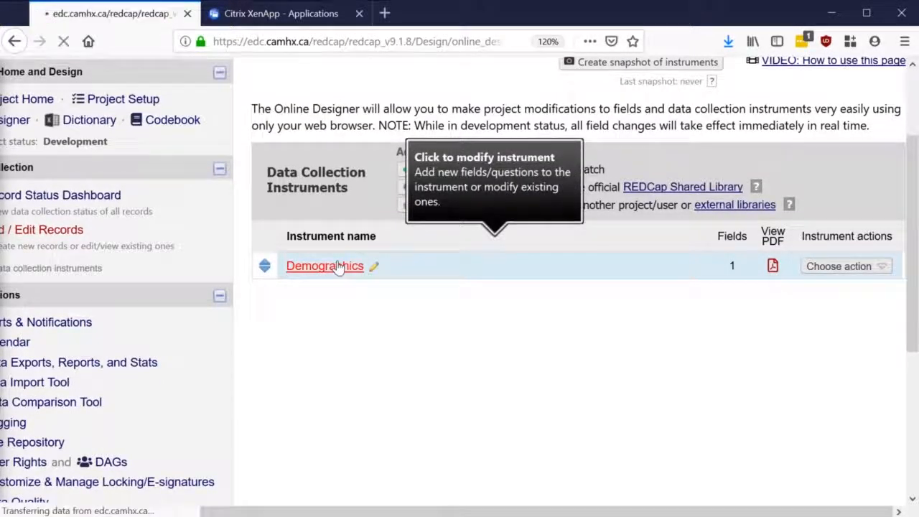
scroll(339, 267, "down", 6)
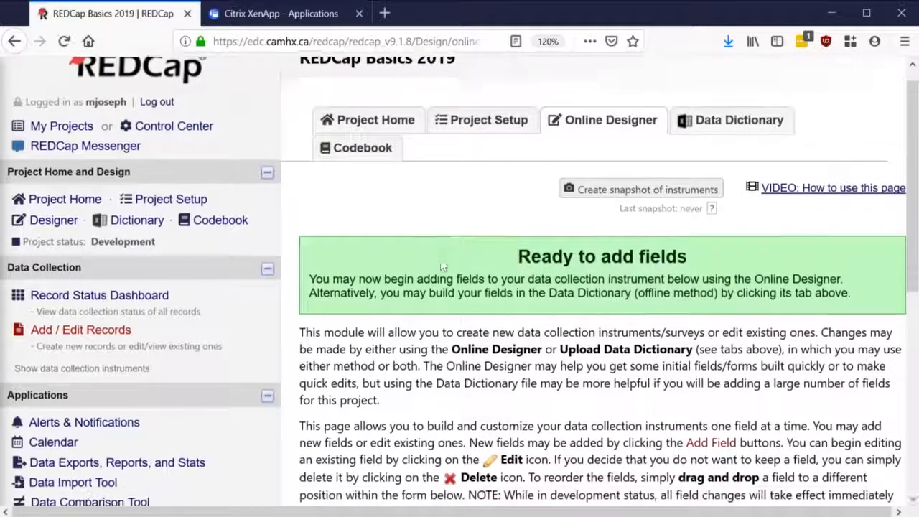
scroll(441, 263, "down", 3)
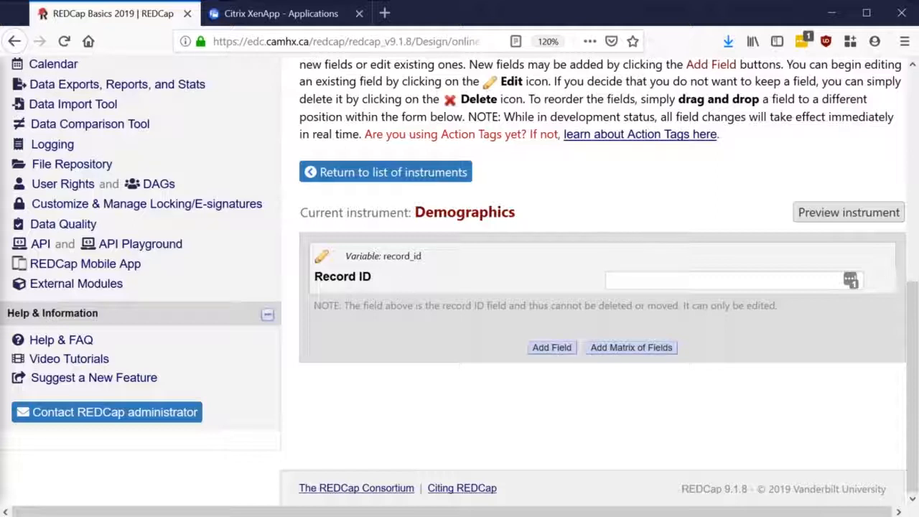
scroll(436, 261, "down", 2)
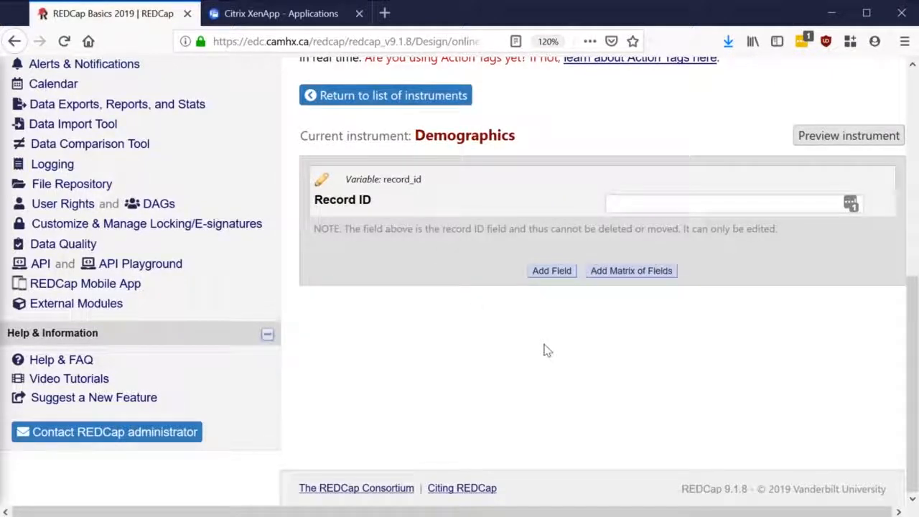
- Start a new Text Box field in the Demographics instrument with the label "Date of assessment:"
left_click(551, 271)
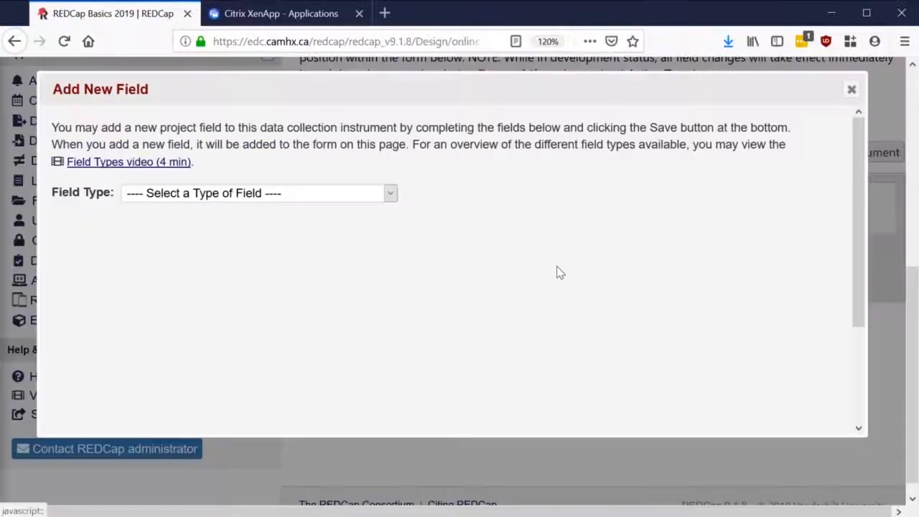
left_click(363, 194)
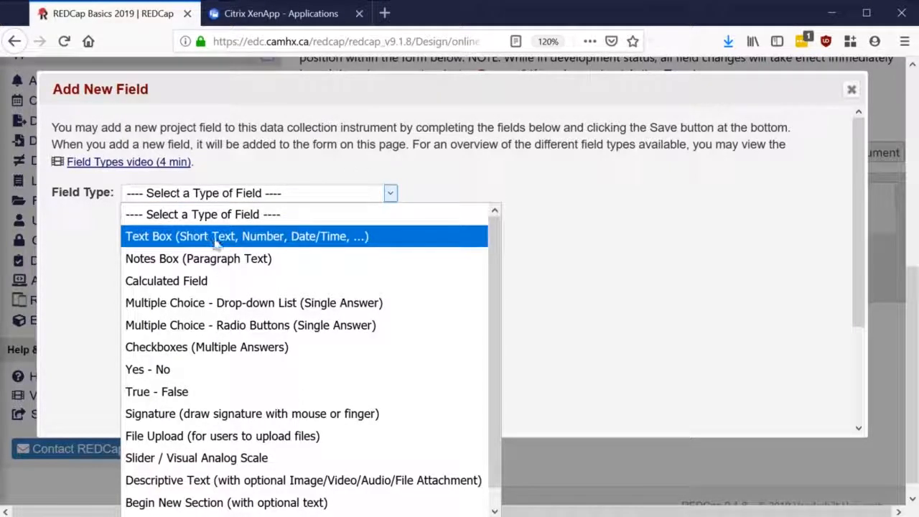
left_click(323, 245)
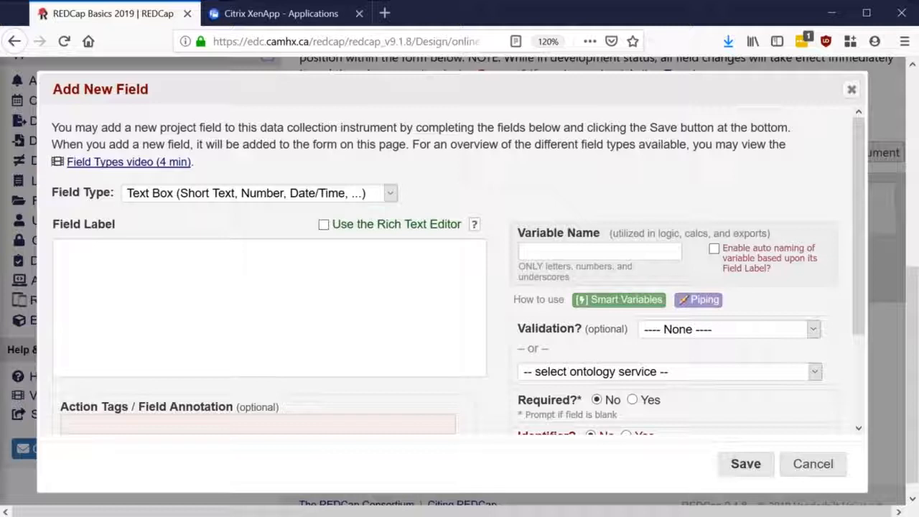
type("Date")
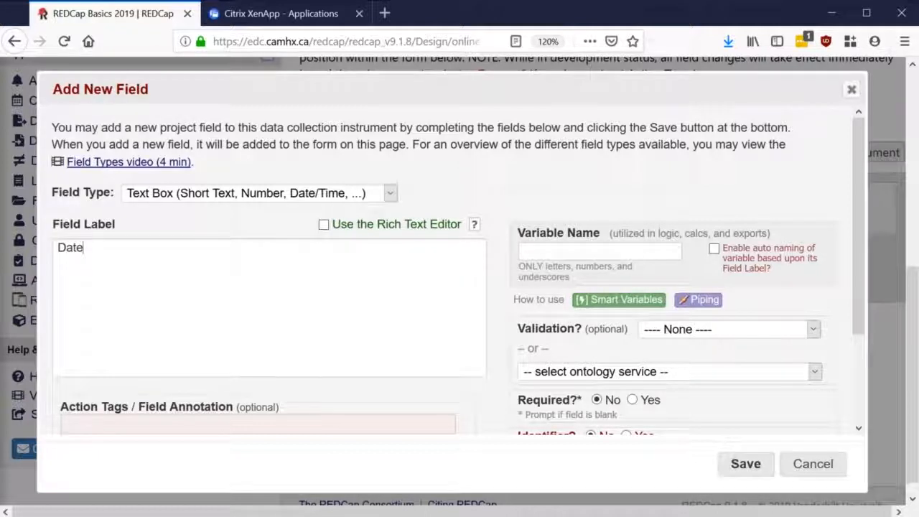
type("of assessment:")
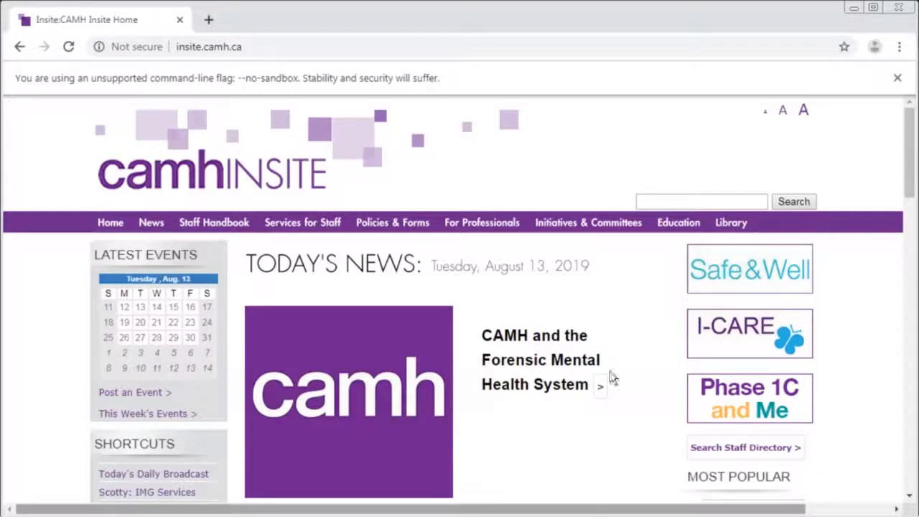
- On the CAMH Insite intranet, go to the Research IT Portal and open REDCap's Best Practices, Policies & SOP's page
scroll(451, 316, "down", 3)
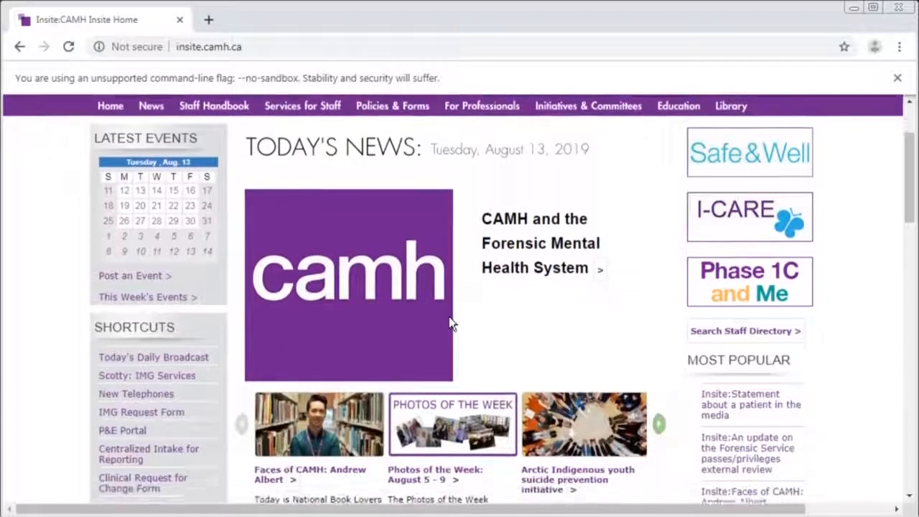
scroll(117, 369, "down", 2)
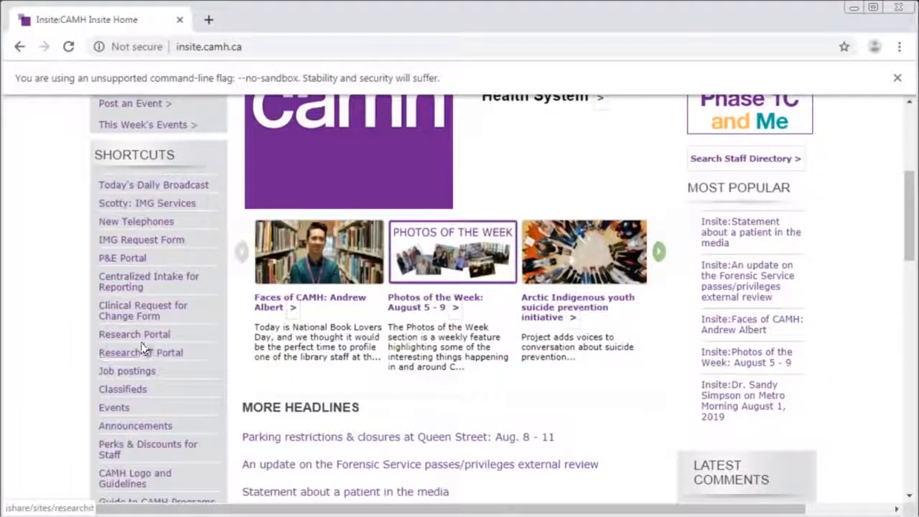
left_click(138, 355)
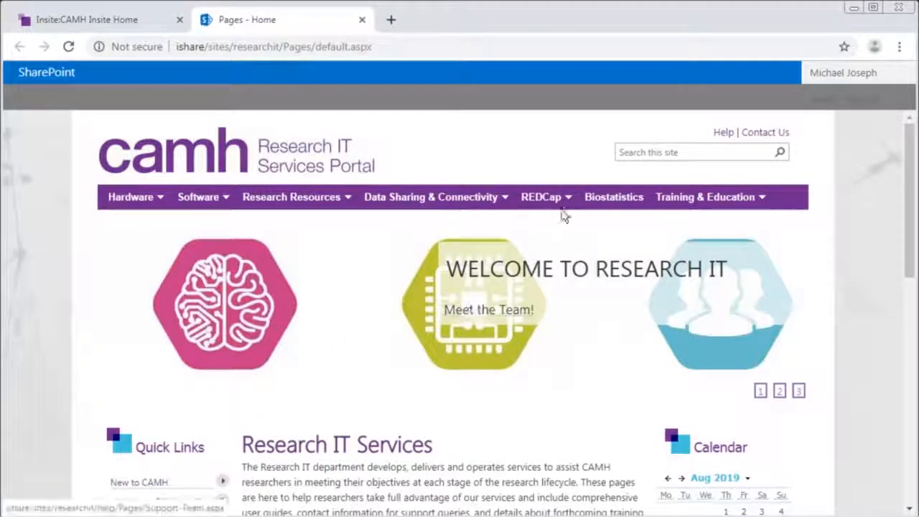
mouse_move(563, 201)
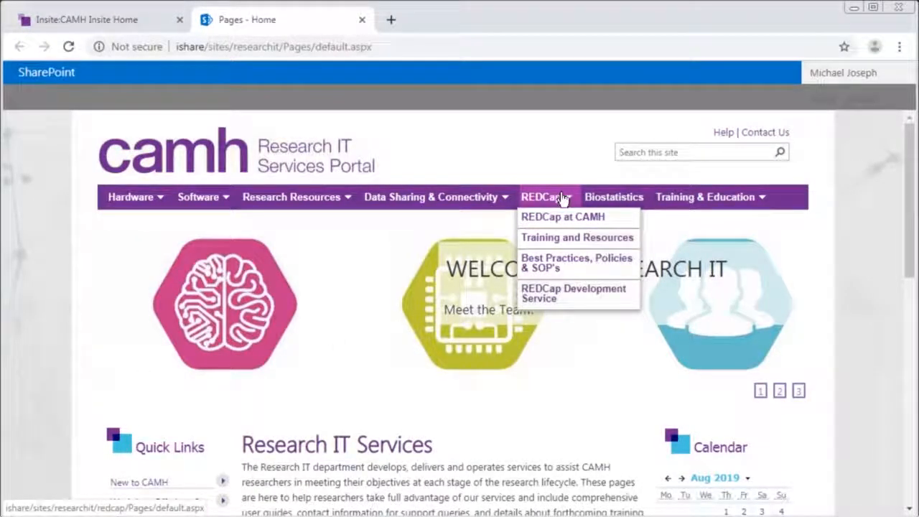
left_click(559, 266)
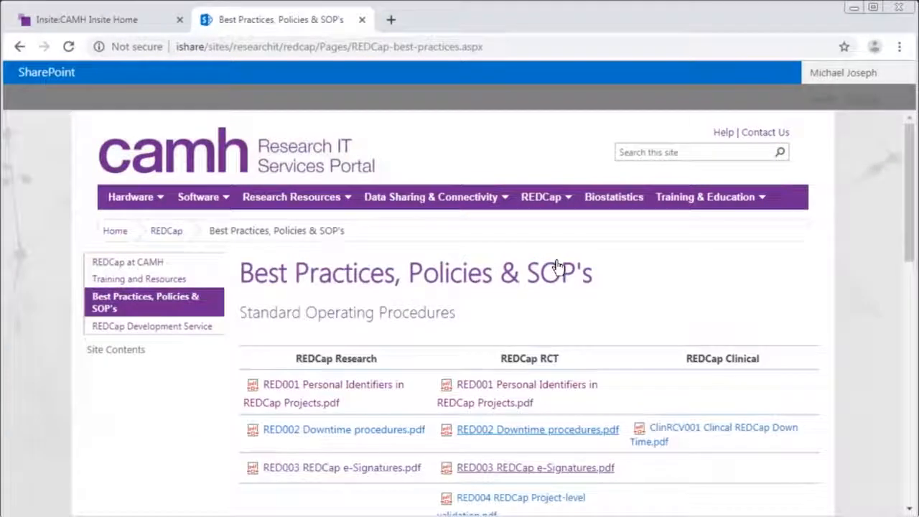
- Open the REDCap Naming Conventions document from the Best Practices, Tools and Other Documents section
scroll(541, 231, "down", 2)
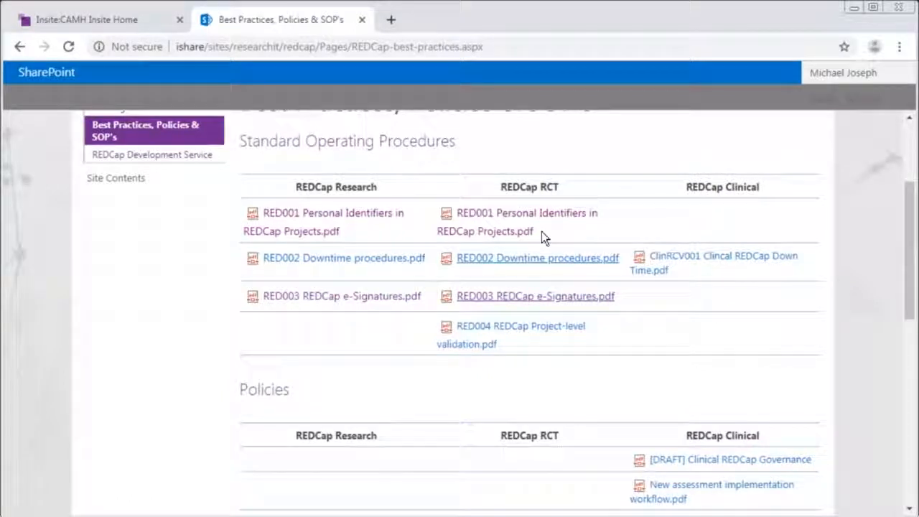
scroll(542, 231, "down", 1)
scroll(541, 231, "down", 2)
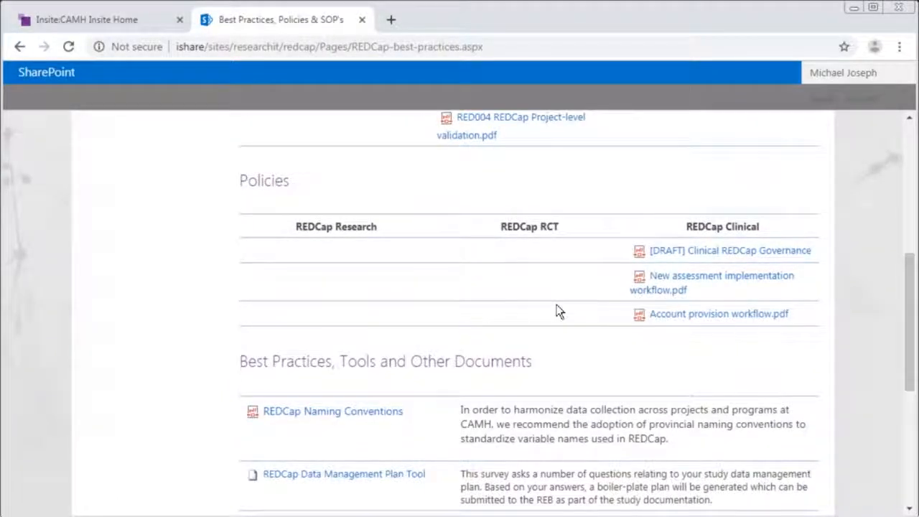
scroll(557, 309, "down", 2)
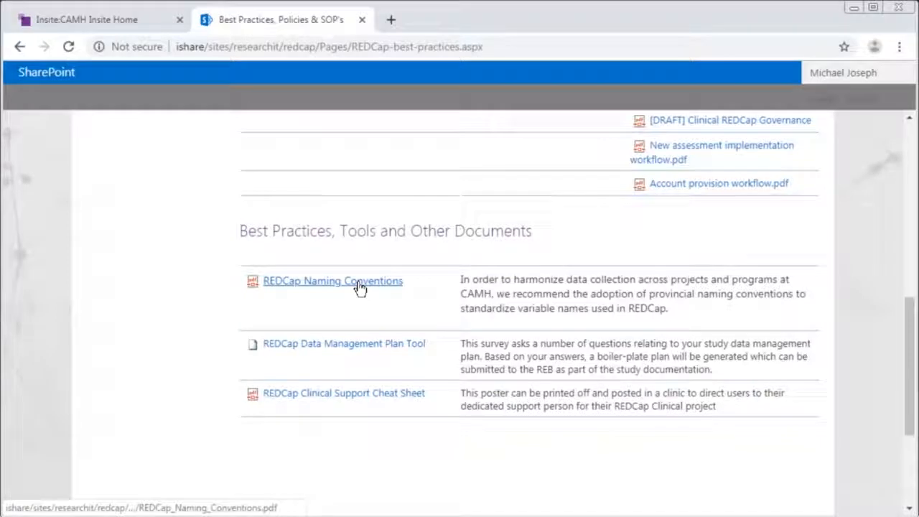
left_click(359, 286)
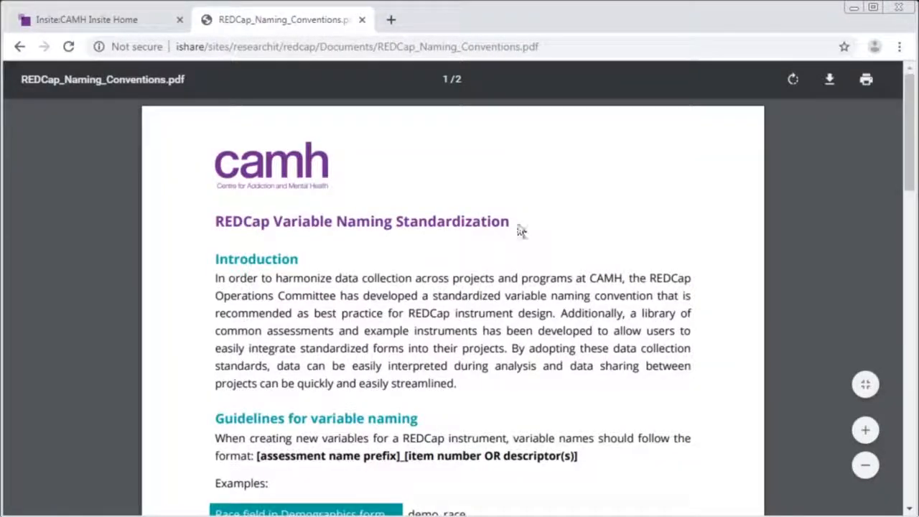
- Check the variable naming guidelines in the document, return to REDCap's new field form, and set the variable name to demo_date
scroll(471, 249, "down", 3)
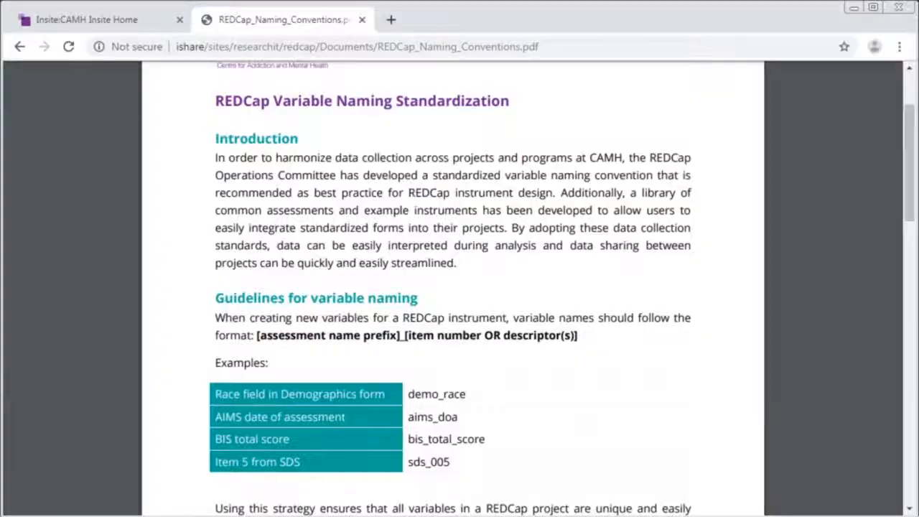
mouse_move(355, 515)
left_click(354, 475)
left_click(574, 251)
type("date_")
key("BackSpace")
key("BackSpace")
key("BackSpace")
key("BackSpace")
key("BackSpace")
type("demo")
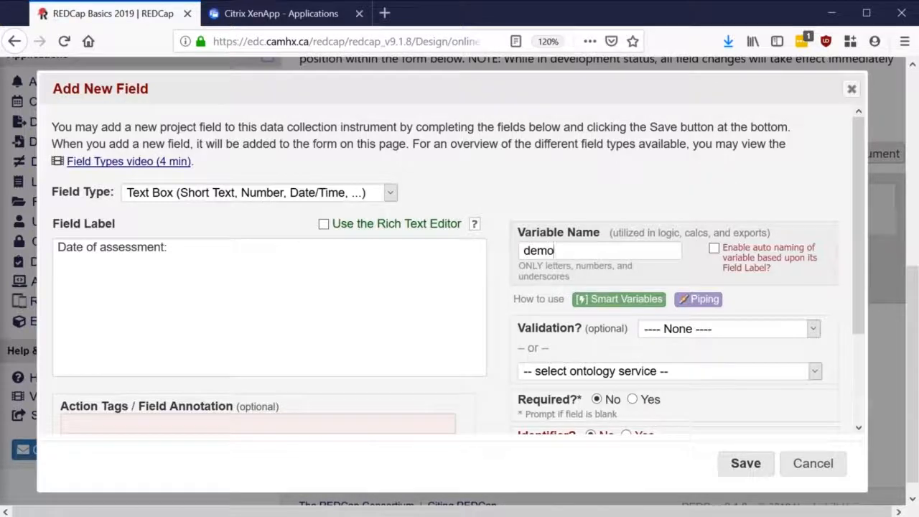
type("_date")
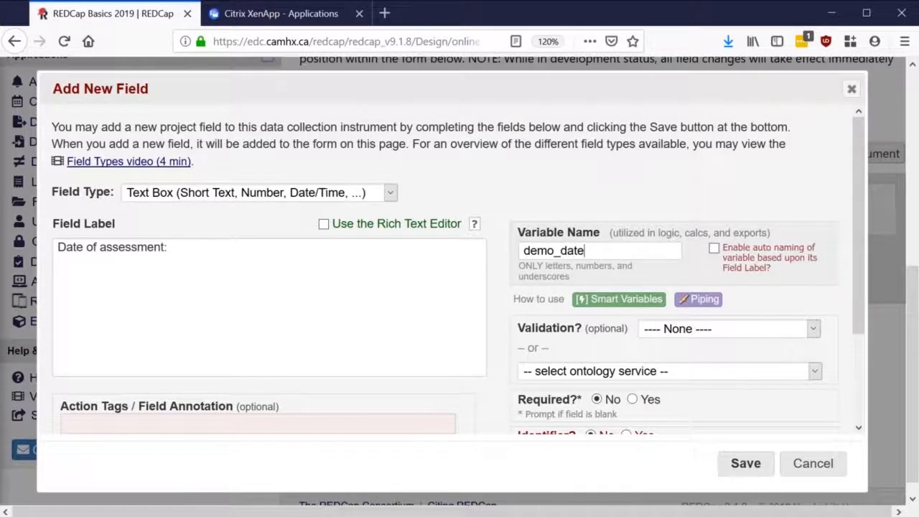
- Set the date of assessment field's validation to Date (Y-M-D) with a minimum of 2019-08-13
scroll(519, 245, "down", 2)
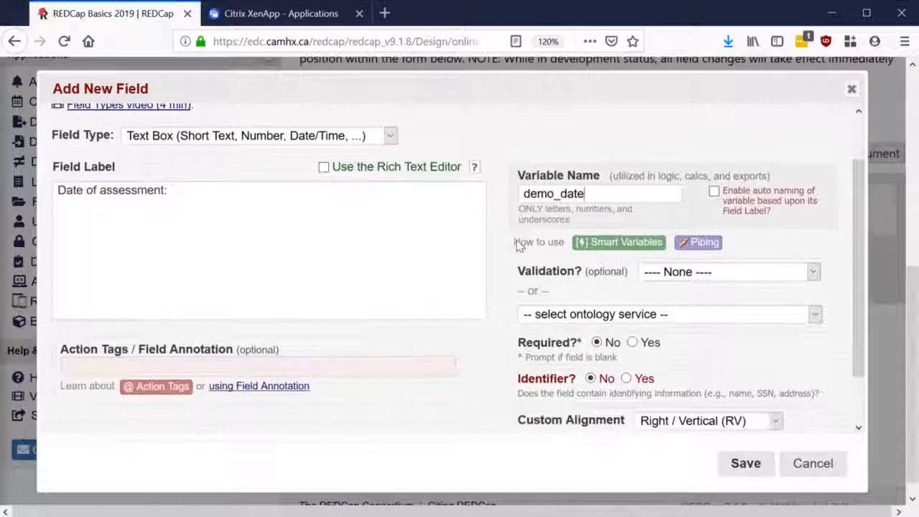
left_click(667, 273)
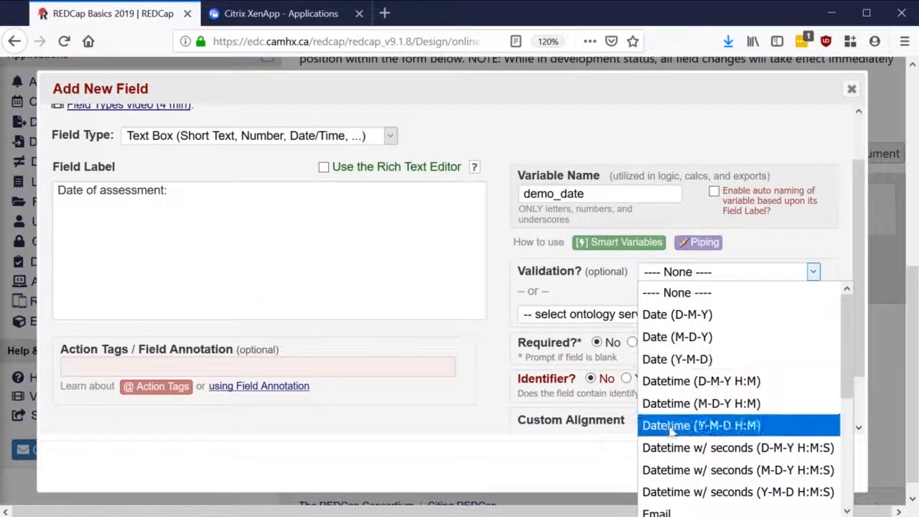
left_click(692, 362)
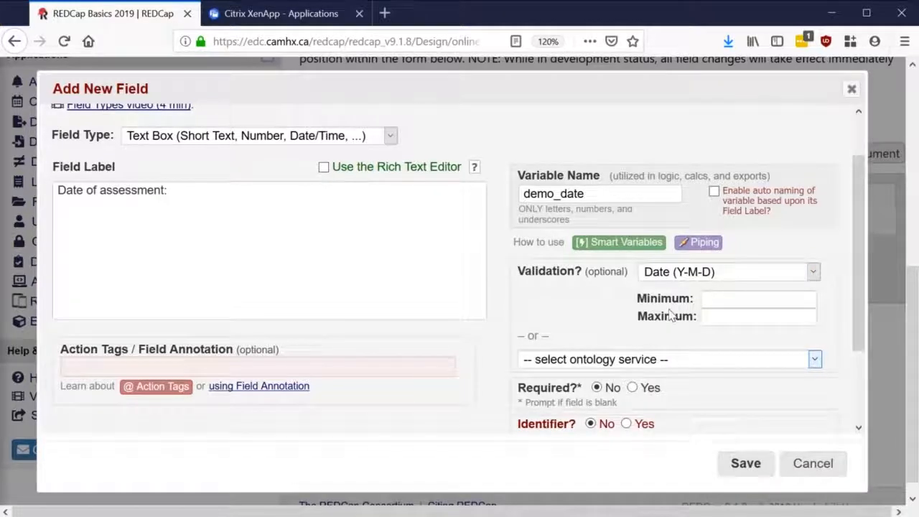
scroll(669, 316, "down", 2)
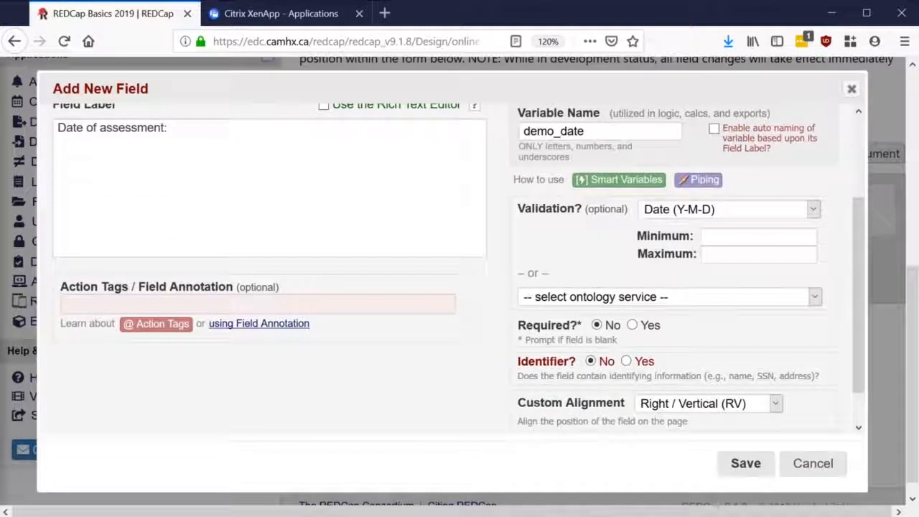
left_click(734, 237)
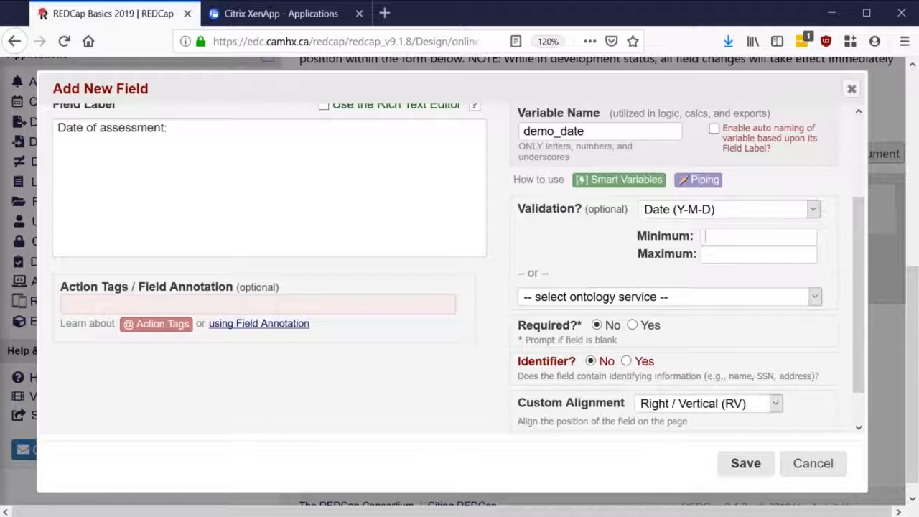
left_click(734, 237)
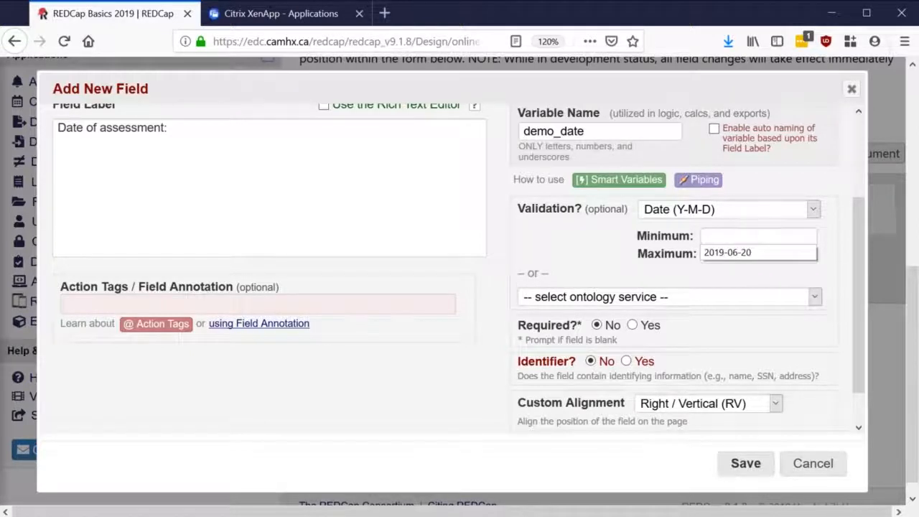
left_click(813, 168)
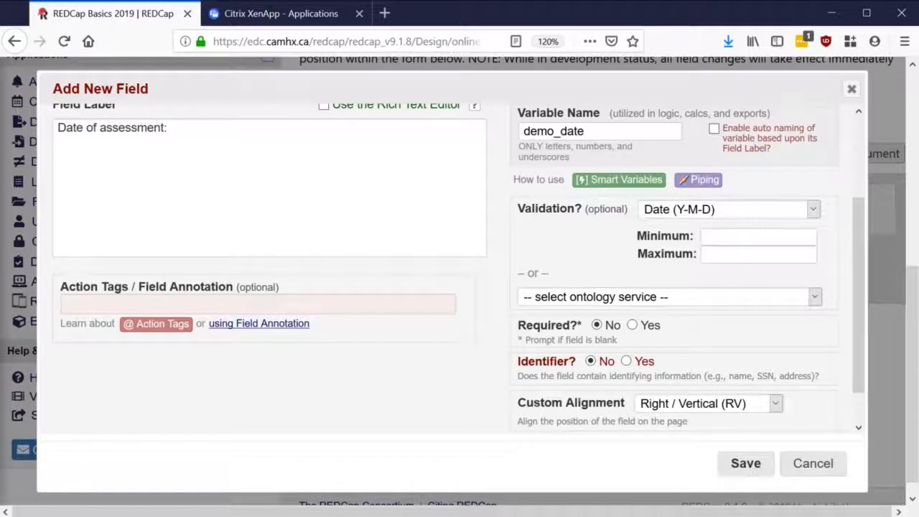
left_click(707, 236)
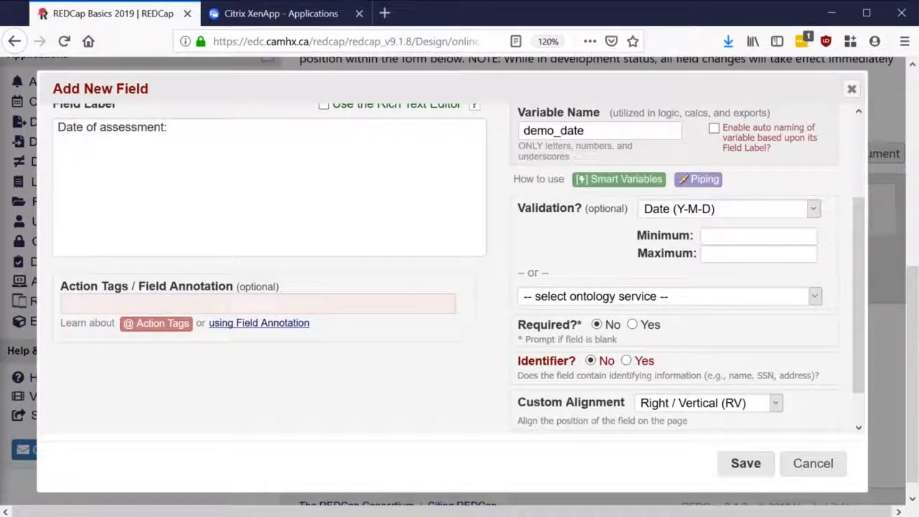
type("2019-")
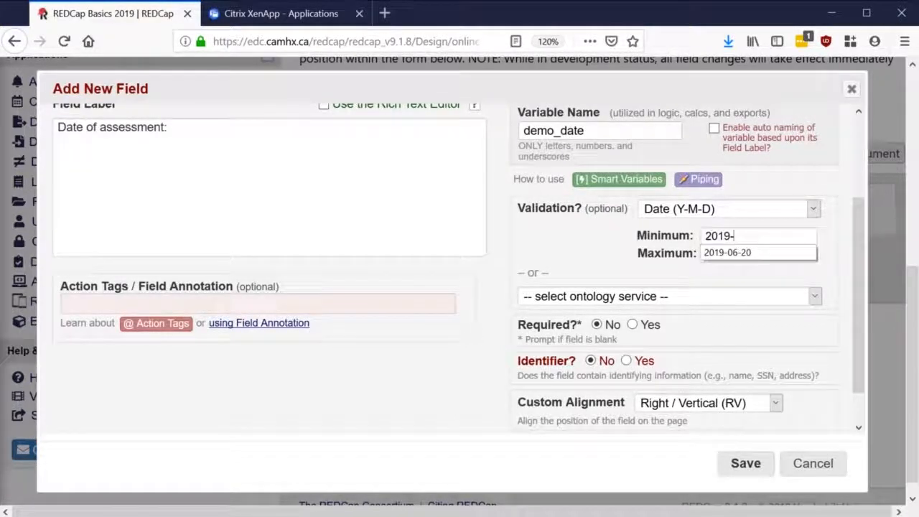
type("08-13")
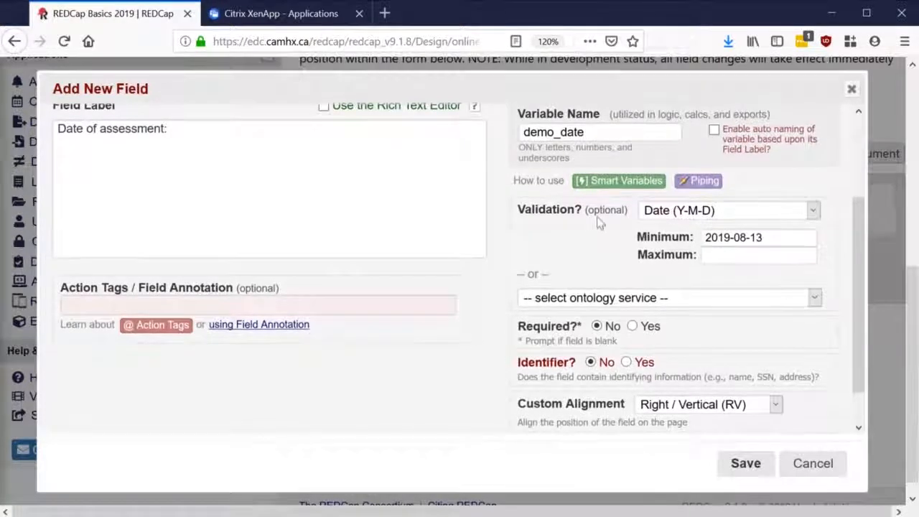
- Make the date of assessment field required
scroll(586, 265, "up", 1)
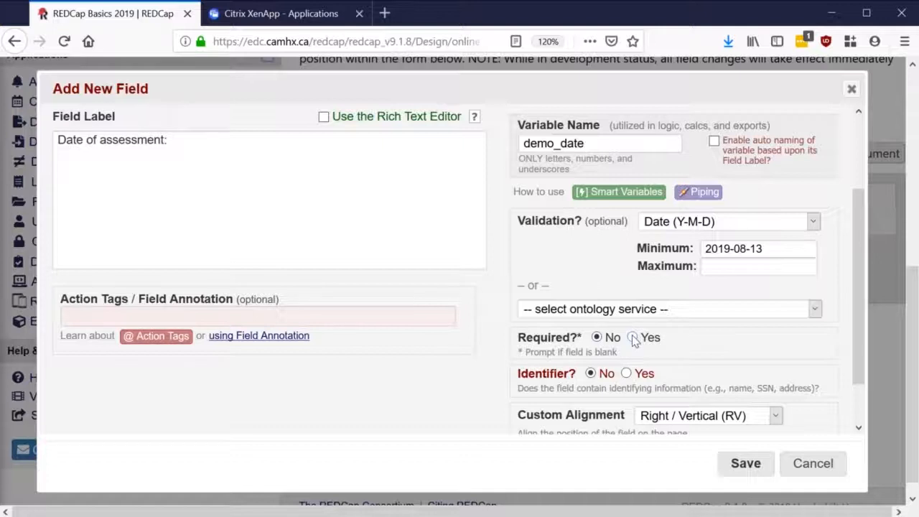
scroll(637, 328, "down", 1)
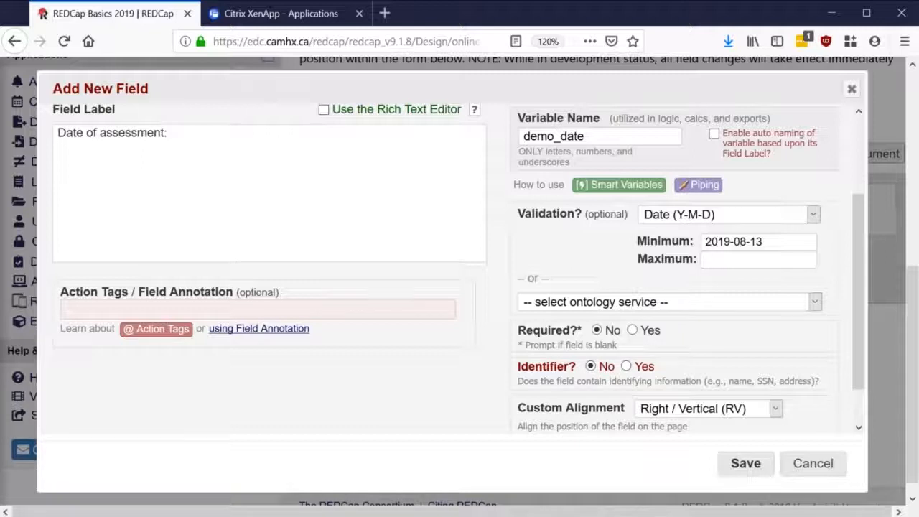
left_click(633, 331)
scroll(636, 332, "down", 1)
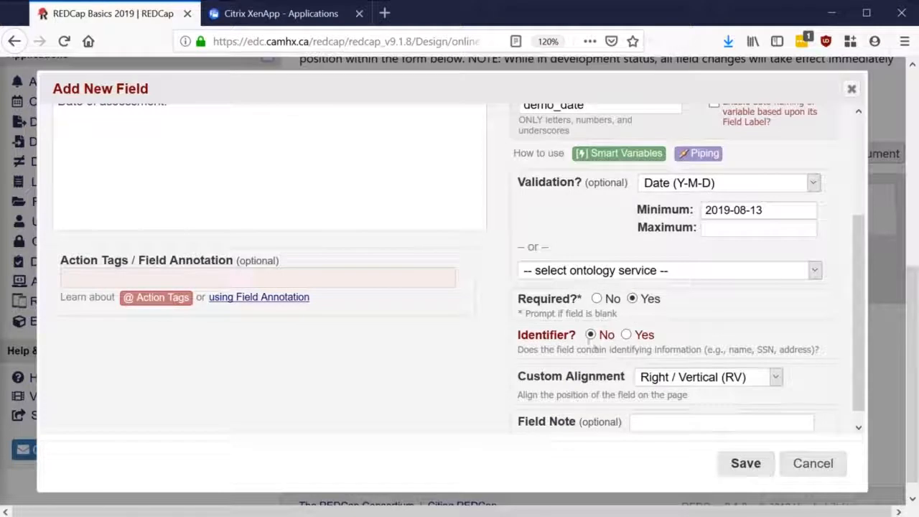
- Add the field note YYYY-MM-DD to the date of assessment field and save the field
scroll(565, 328, "up", 1)
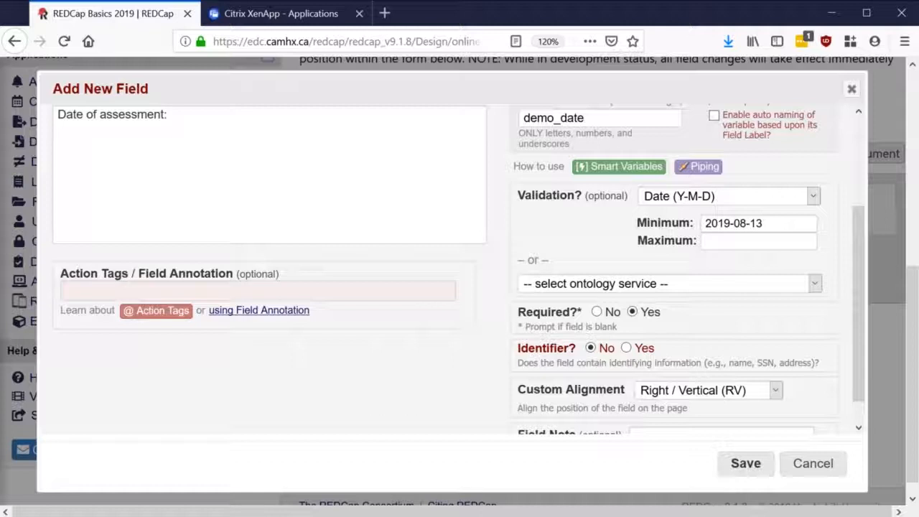
scroll(550, 353, "down", 1)
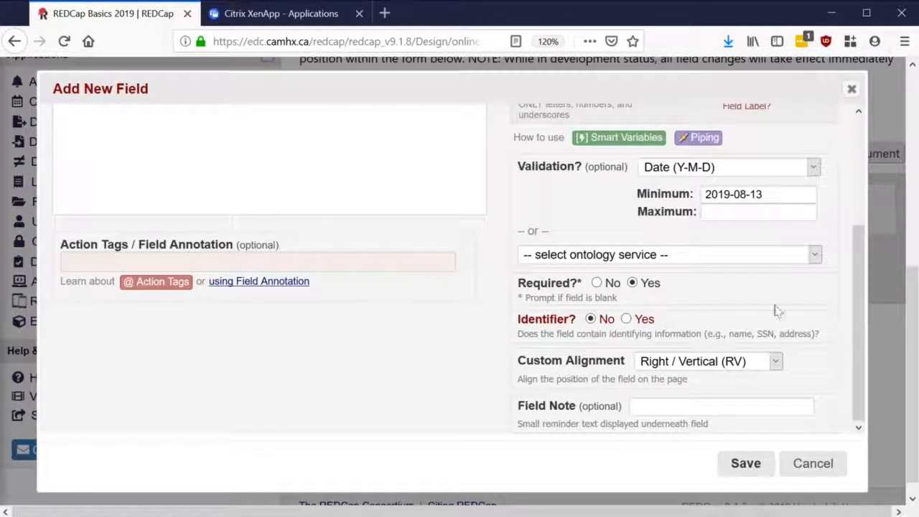
scroll(775, 306, "down", 1)
scroll(775, 305, "down", 1)
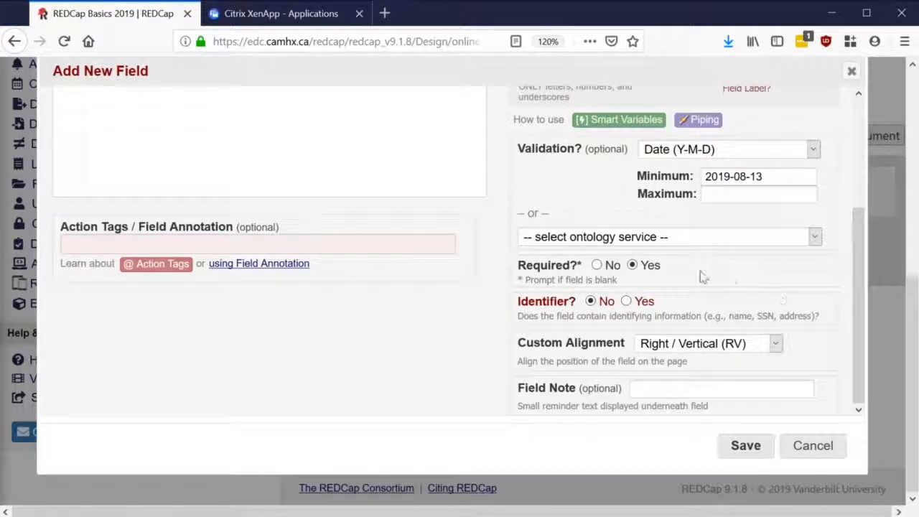
scroll(686, 288, "up", 3)
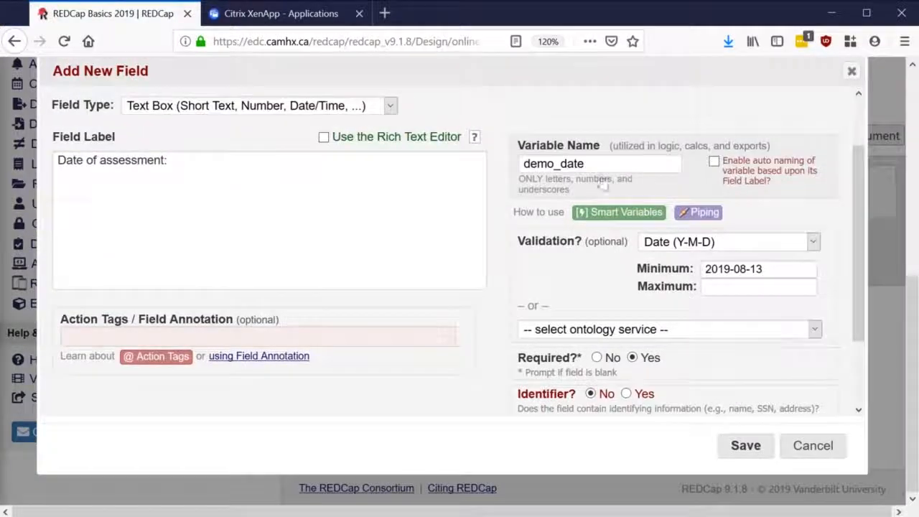
scroll(595, 326, "down", 1)
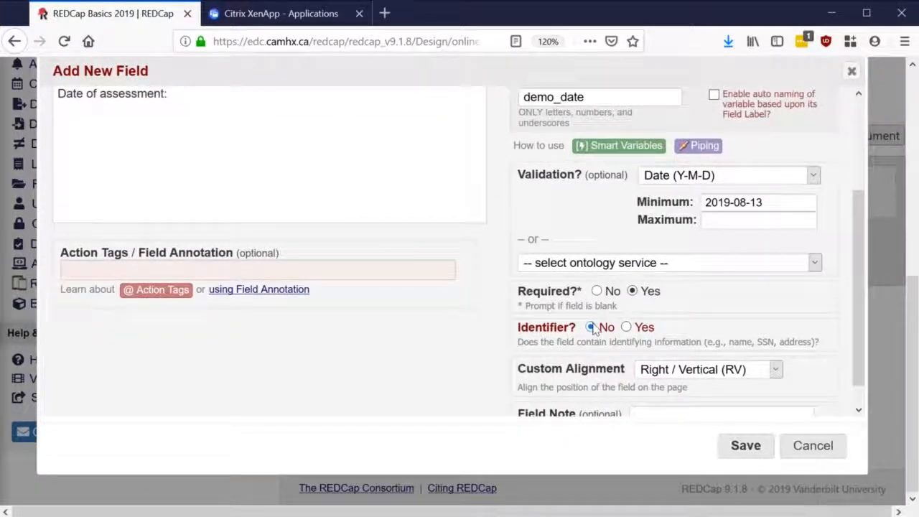
scroll(594, 329, "down", 1)
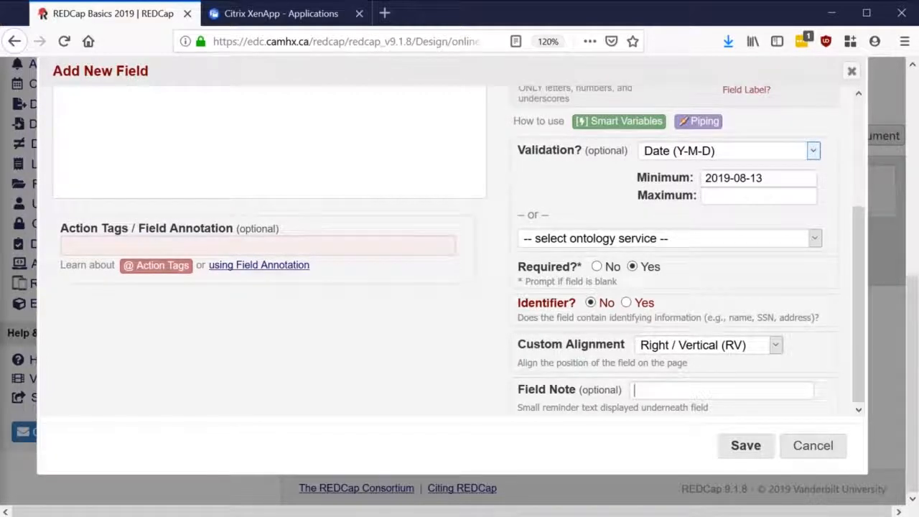
type("YYYY-MM-DD")
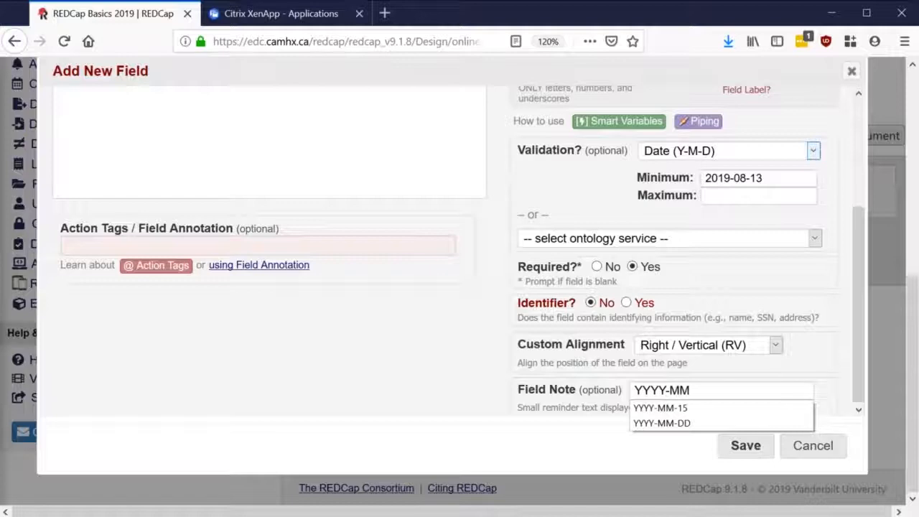
left_click(486, 365)
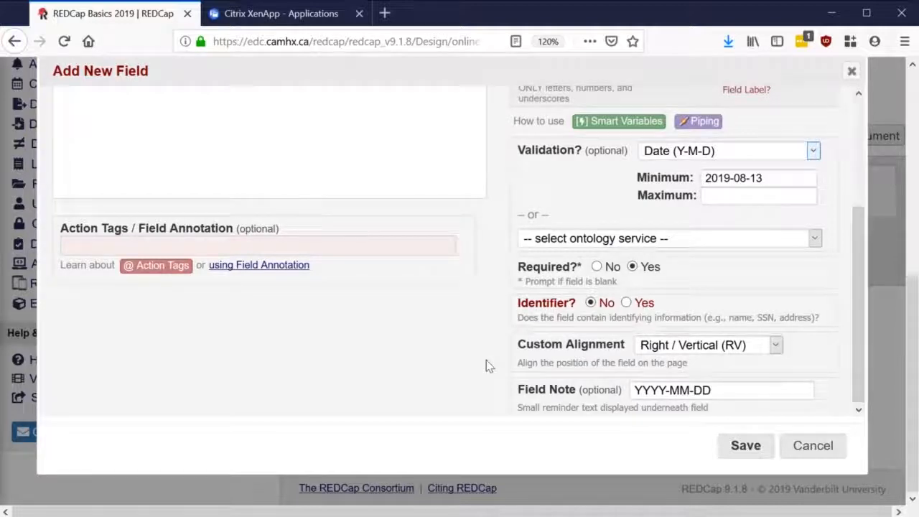
left_click(740, 457)
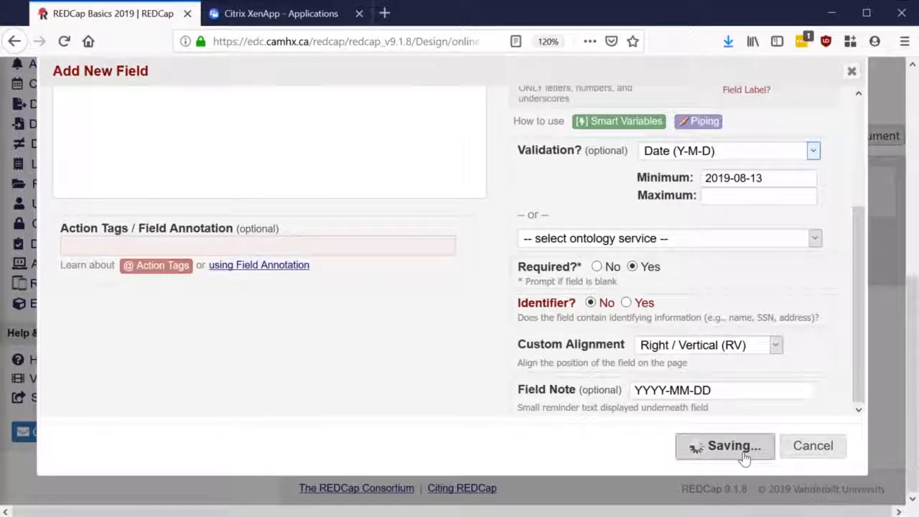
- Test the Date of assessment field by filling in today's date, and choose 14 August 2019 from its calendar
scroll(739, 424, "down", 1)
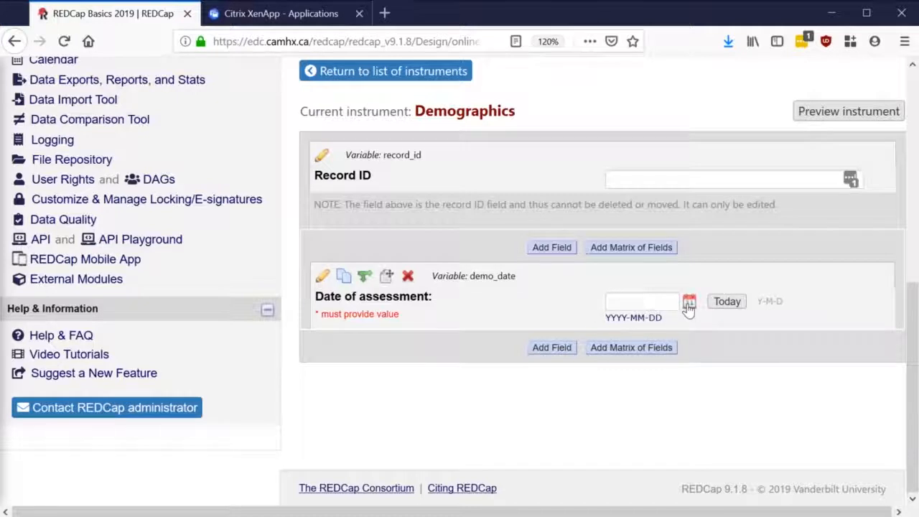
left_click(728, 302)
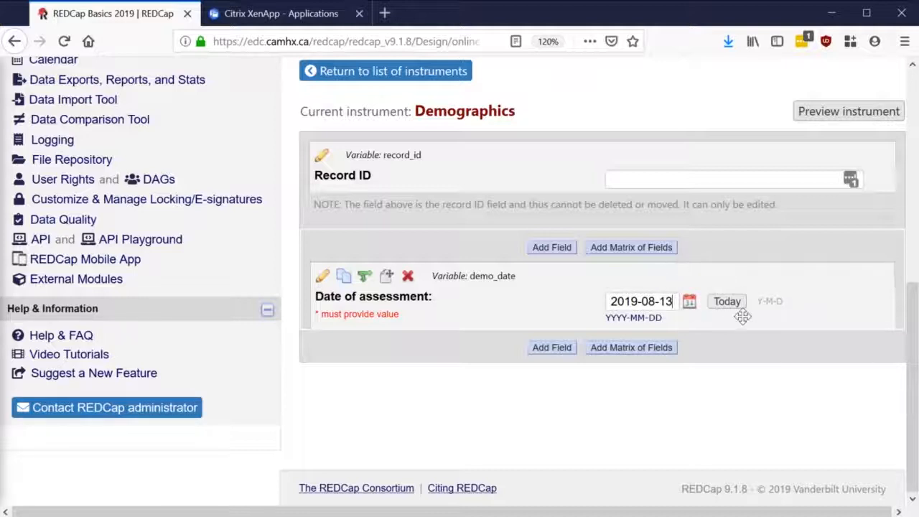
left_click(689, 303)
left_click(689, 303)
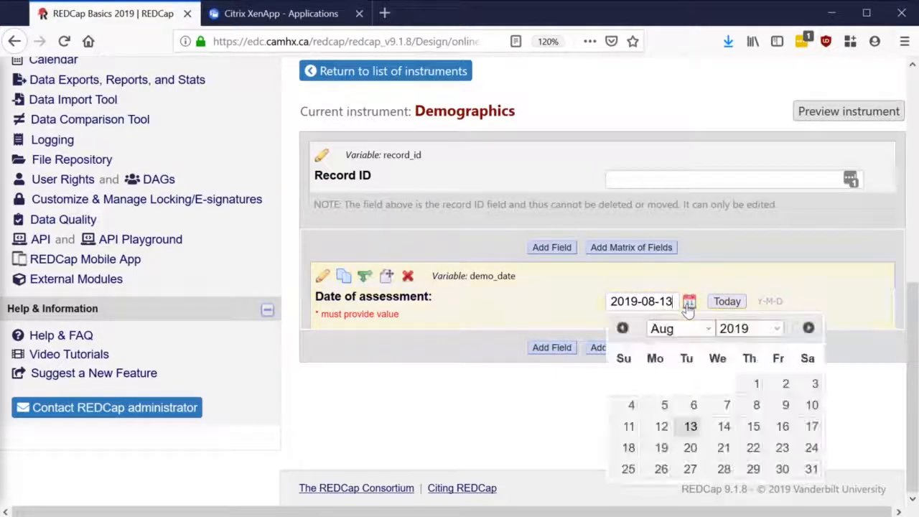
left_click(724, 427)
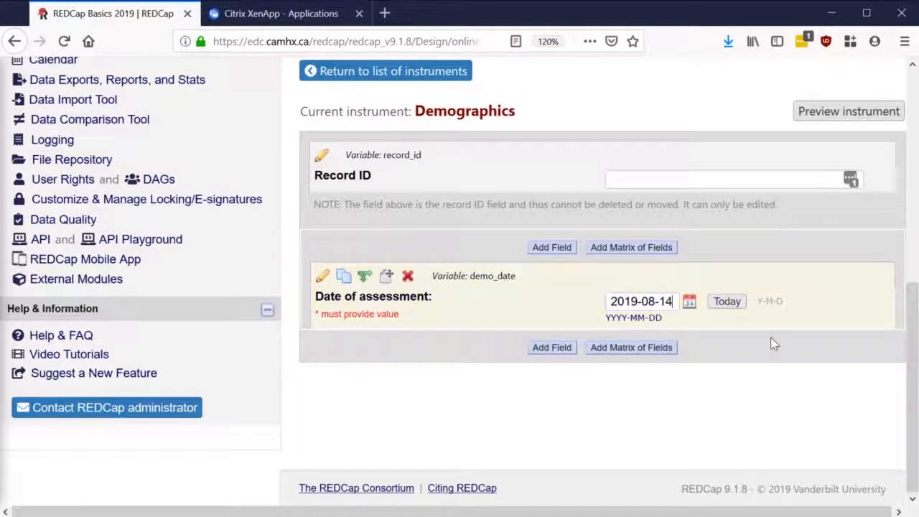
- Start a new Multiple Choice - Radio Buttons field below Date of assessment, labelled "Participant's sex:" with the variable name demo_sex
left_click(559, 349)
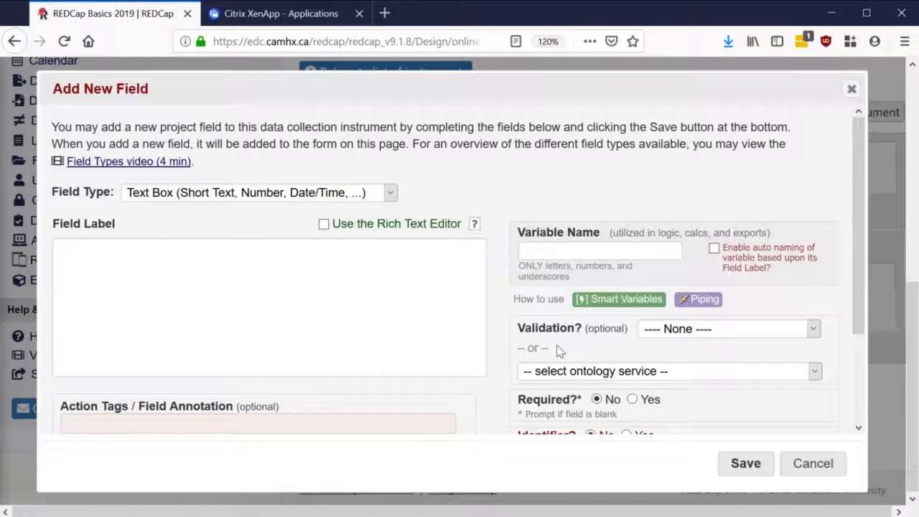
left_click(211, 195)
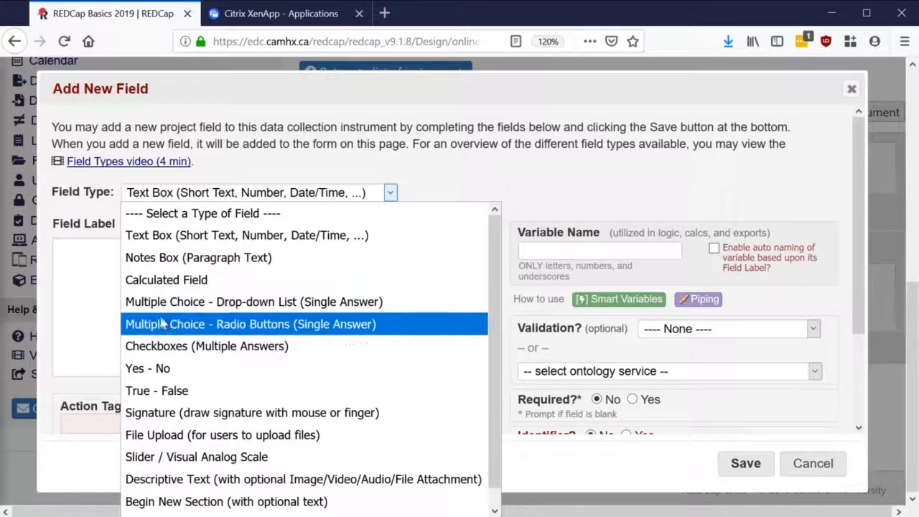
left_click(185, 324)
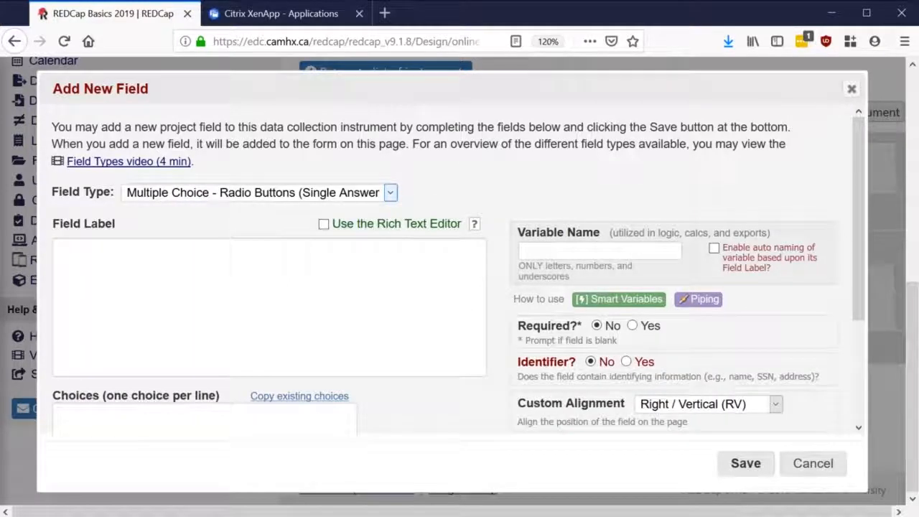
left_click(58, 247)
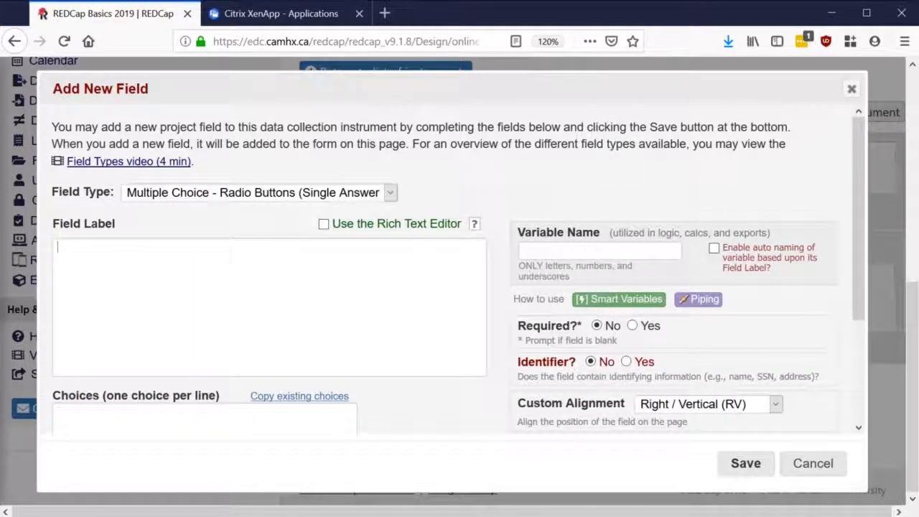
type("Participant's sex")
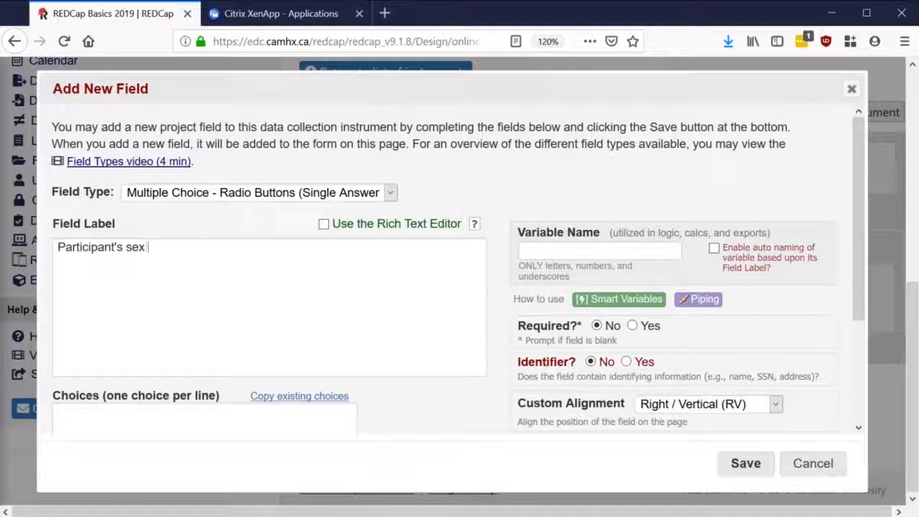
left_click(526, 250)
type("demo_sex")
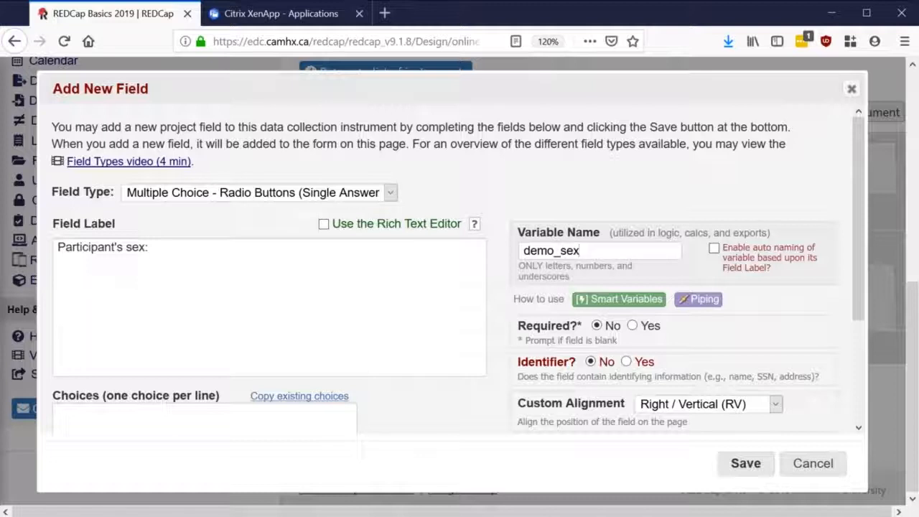
- Enter the choices Female, Male and Other for the Participant's sex field and accept the automatically assigned raw values
scroll(445, 273, "down", 2)
left_click(60, 341)
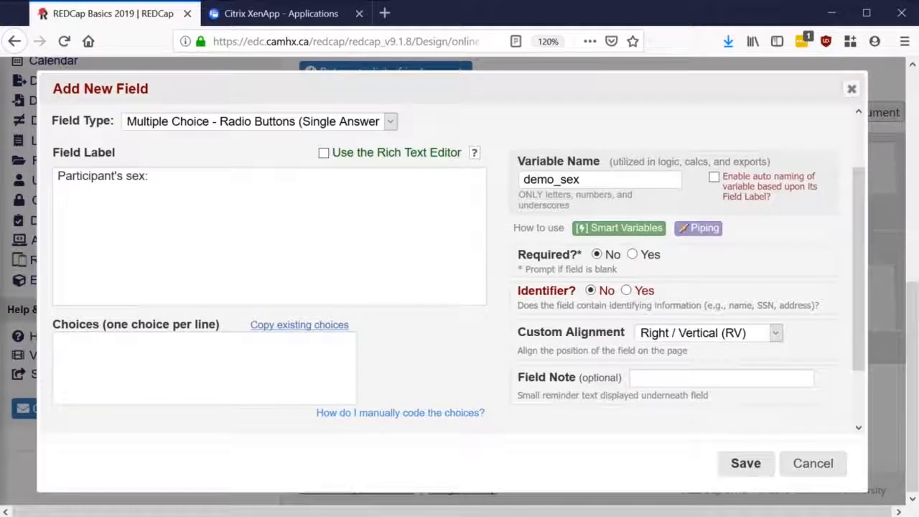
type("Female")
key("Return")
type("Male 3, ")
type("Other")
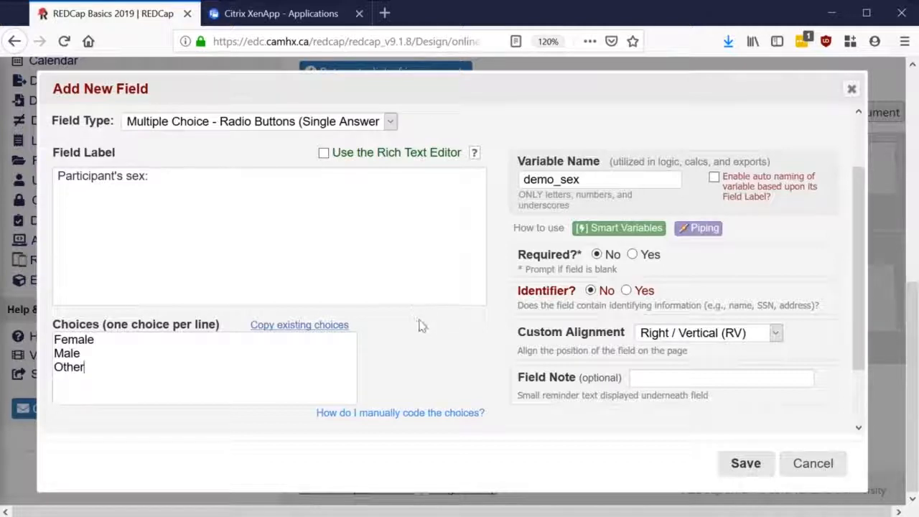
left_click(422, 339)
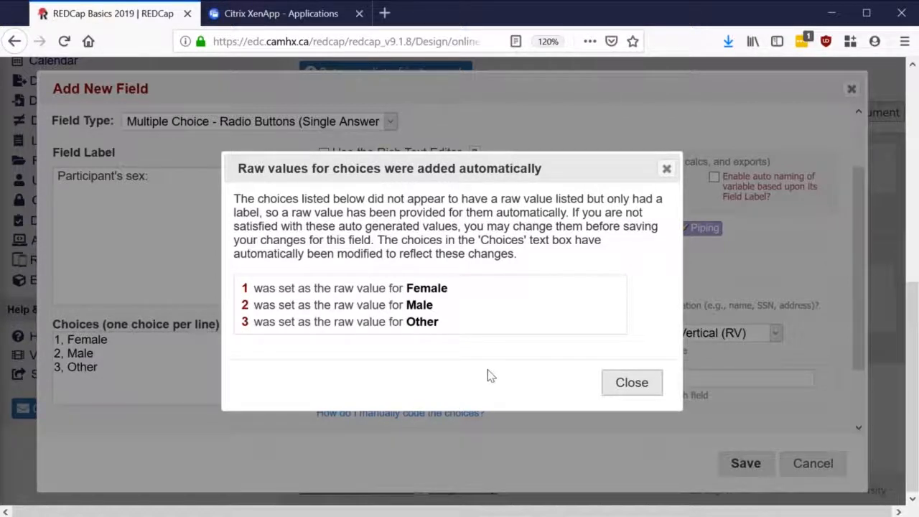
left_click(624, 385)
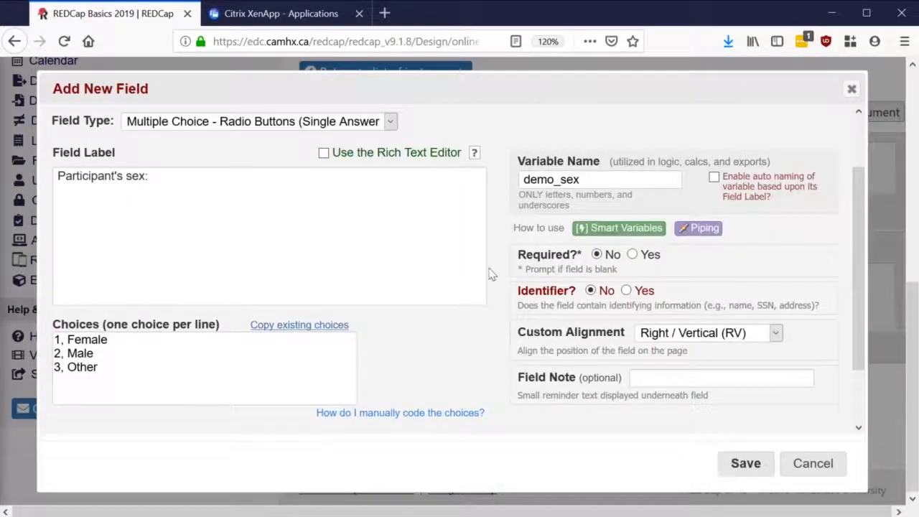
- Make the Participant's sex field required and save the field
scroll(488, 273, "down", 1)
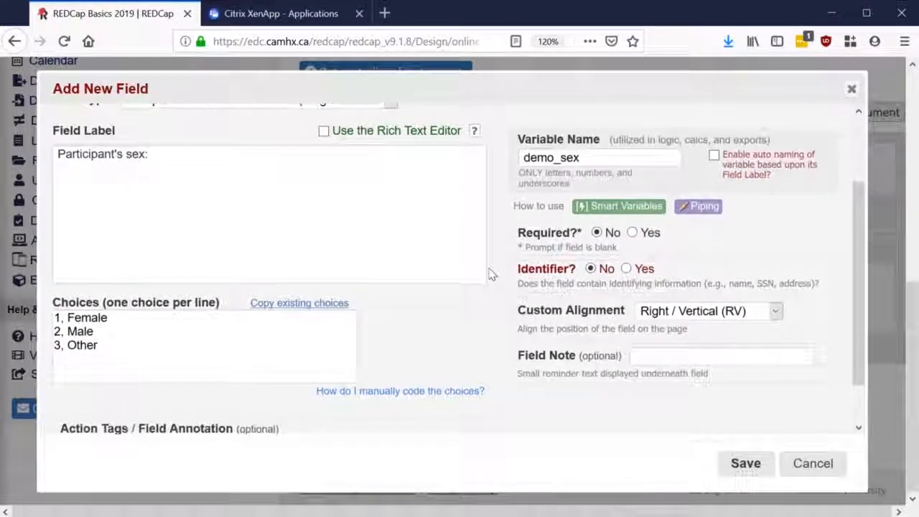
left_click(632, 233)
scroll(595, 273, "down", 1)
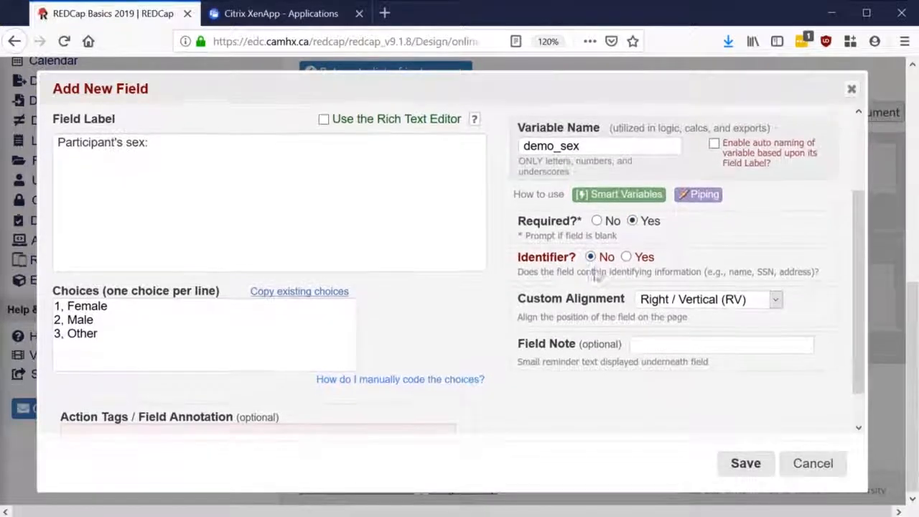
left_click(739, 464)
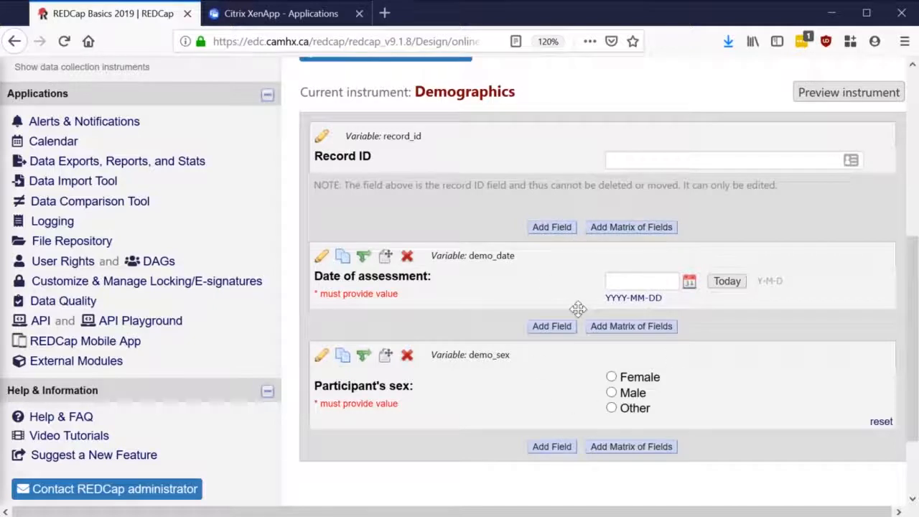
- Select Other for Participant's sex, and start a Text Box field below it labelled "If Other, please specify:" with the variable name demo_sex_other
left_click(612, 410)
scroll(546, 402, "down", 1)
left_click(553, 438)
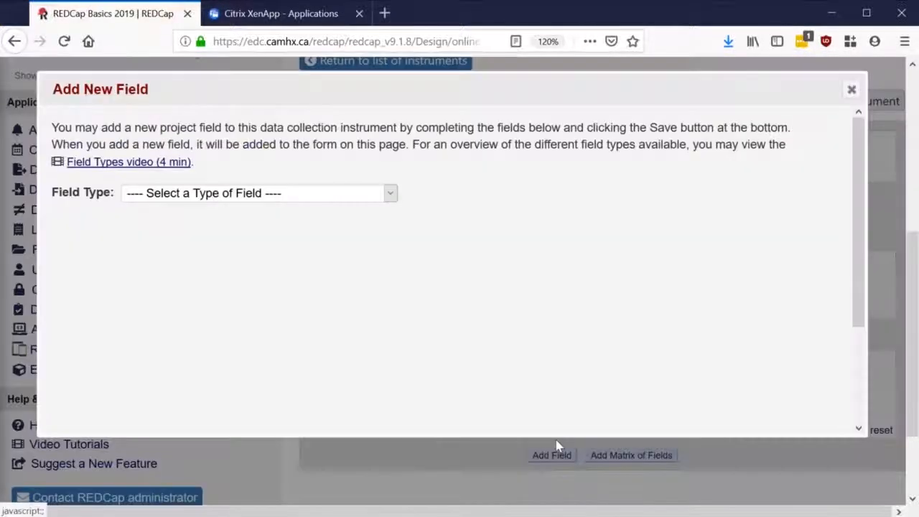
left_click(273, 193)
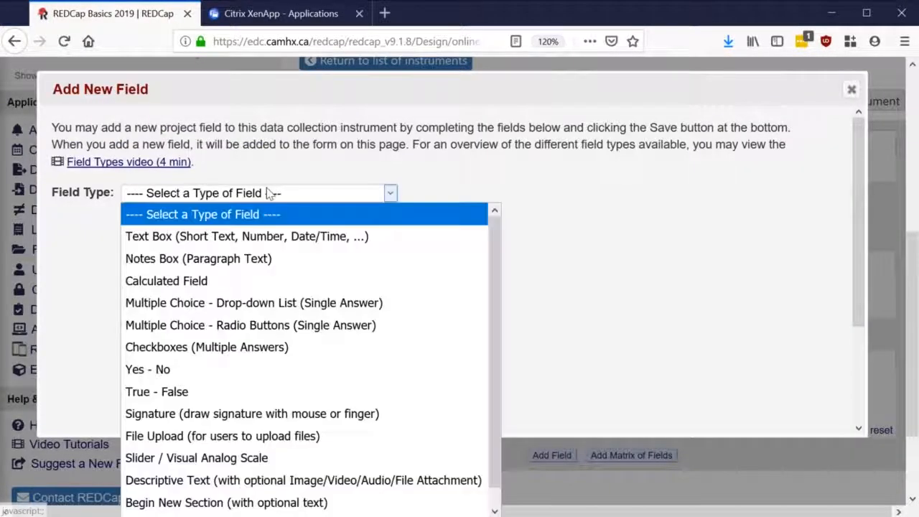
left_click(260, 237)
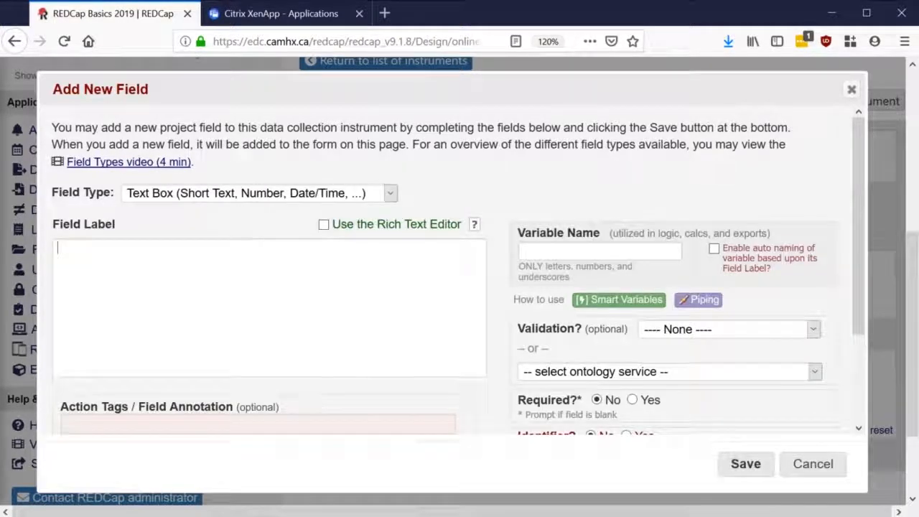
type("If Other, please specify:")
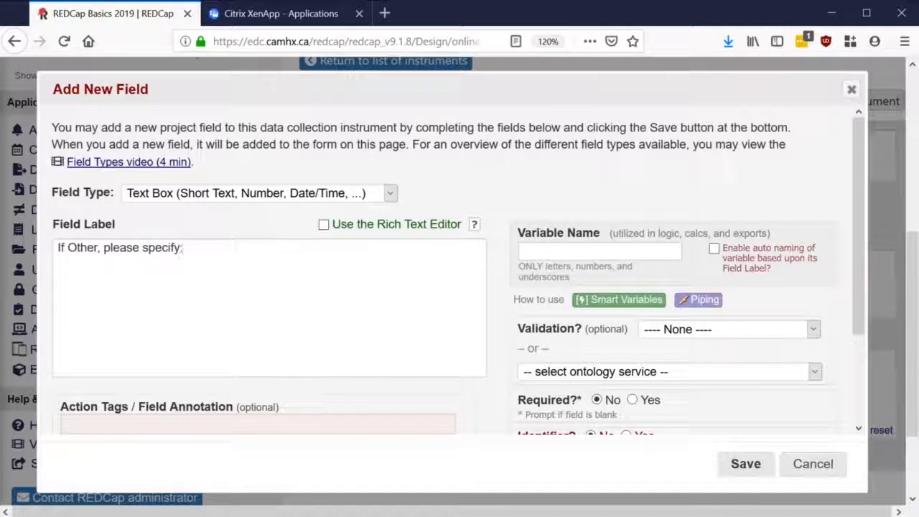
left_click(523, 251)
type("demo_sex_other")
- Make the "If Other, please specify:" field required and save the field
scroll(568, 261, "down", 3)
left_click(632, 296)
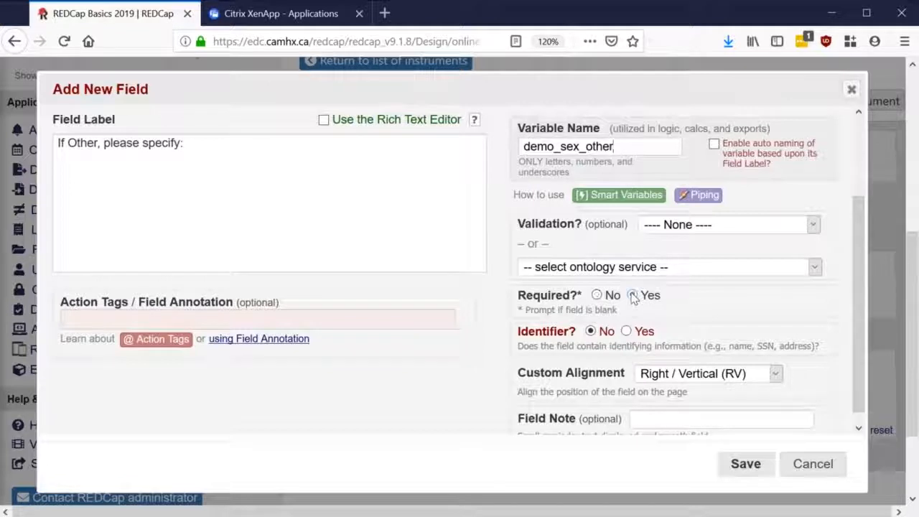
scroll(595, 331, "down", 1)
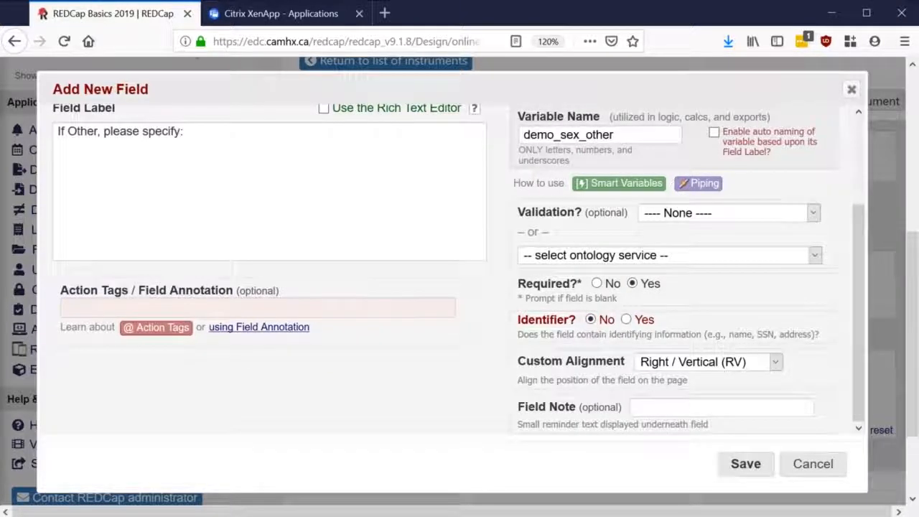
left_click(746, 464)
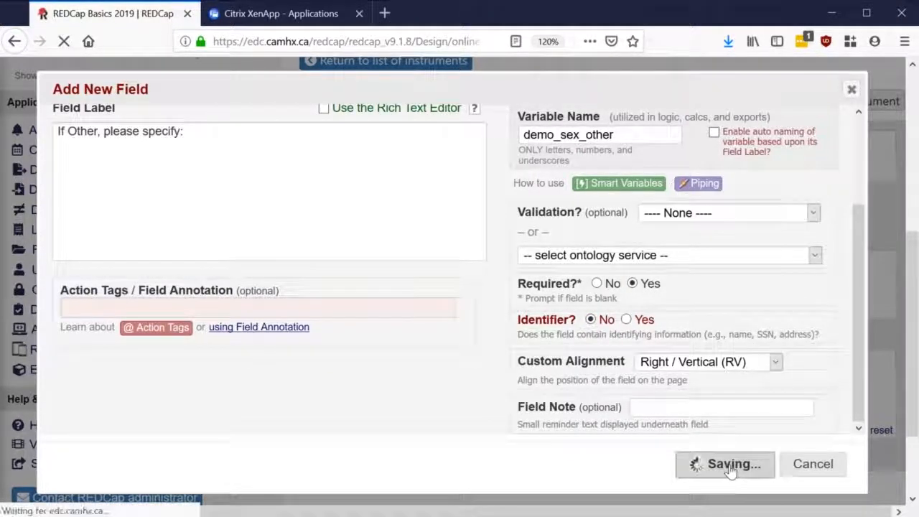
- Open the branching logic of the demo_sex_other field and choose the Drag-N-Drop Logic Builder method
scroll(771, 349, "down", 5)
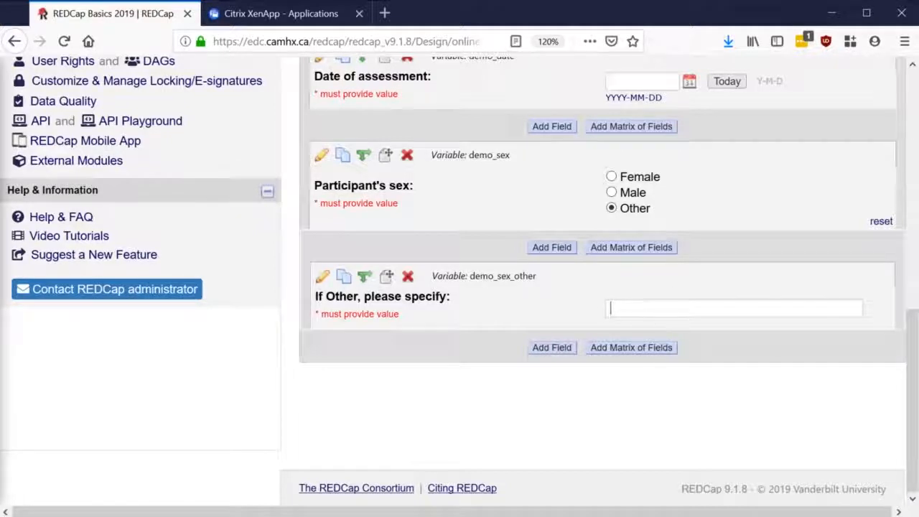
left_click(613, 208)
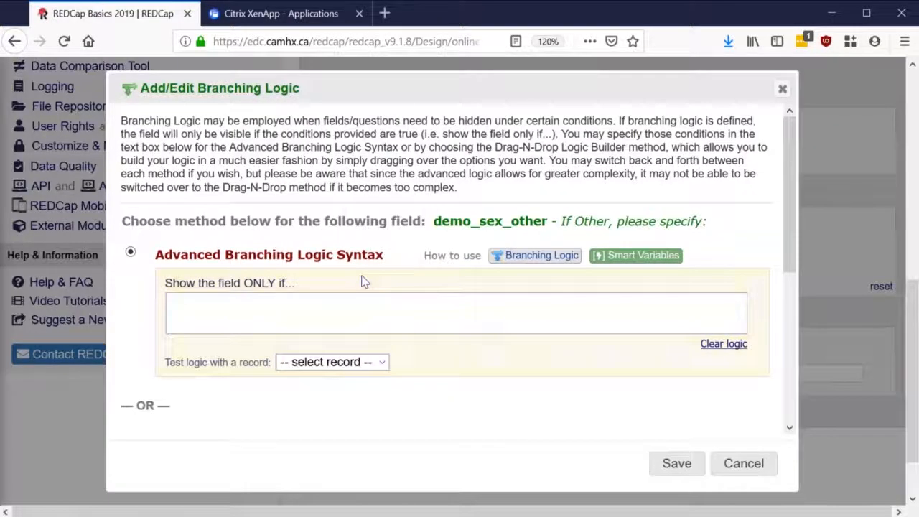
scroll(192, 247, "down", 1)
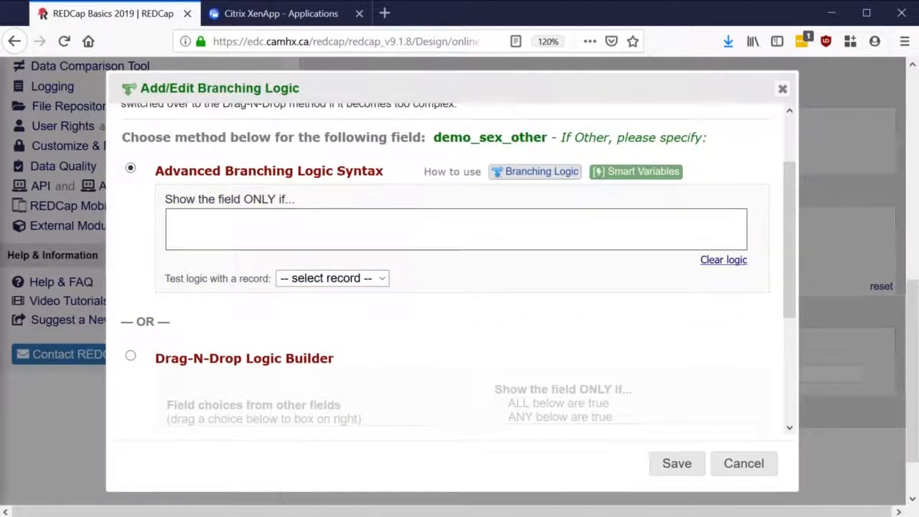
scroll(138, 261, "down", 1)
left_click(131, 258)
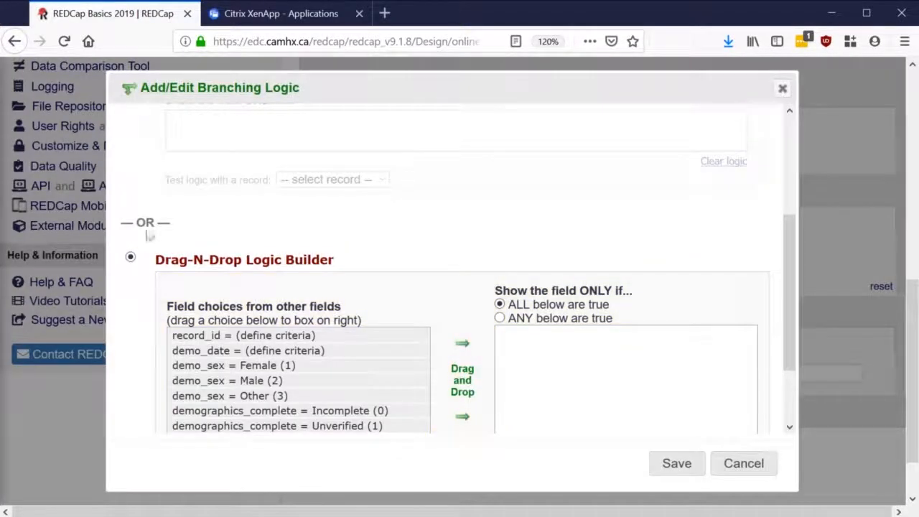
- Show demo_sex_other only if demo_sex = Other (3), and save the branching logic
scroll(166, 230, "down", 1)
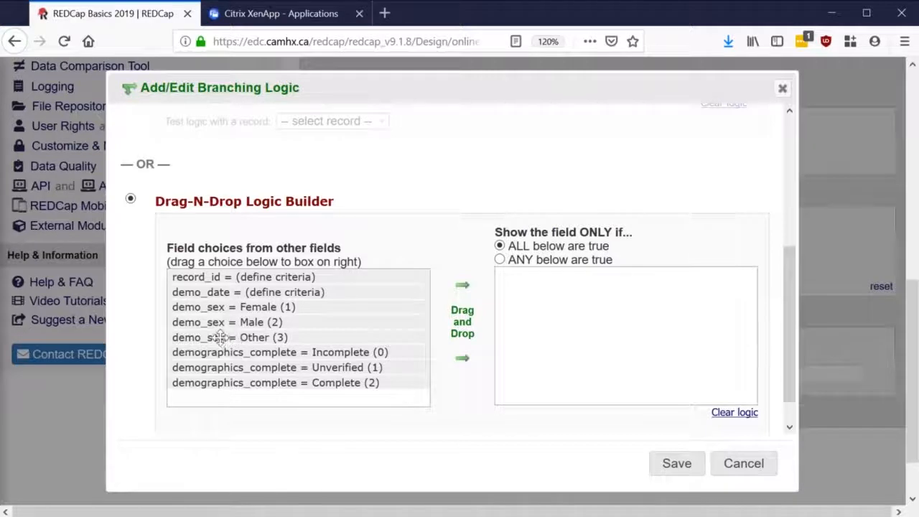
left_click_drag(219, 338, 642, 335)
scroll(636, 282, "down", 1)
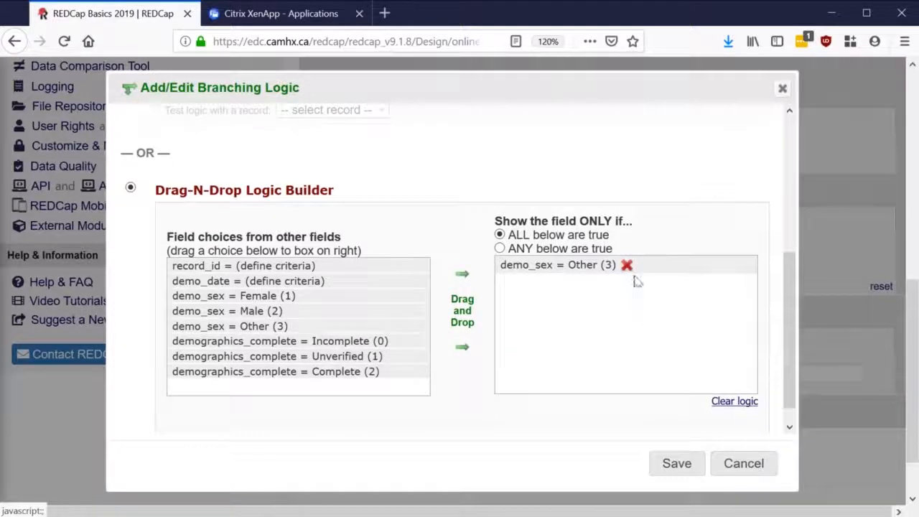
left_click(675, 465)
scroll(701, 328, "down", 1)
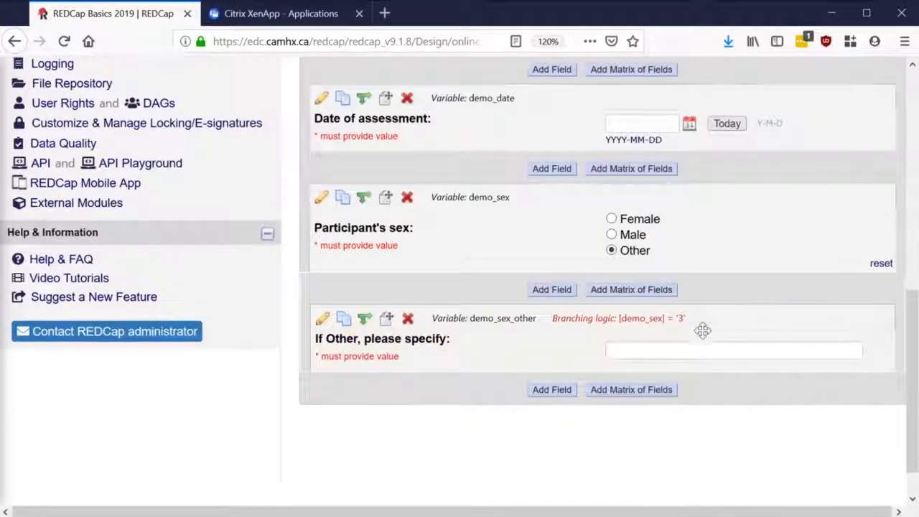
scroll(704, 338, "down", 1)
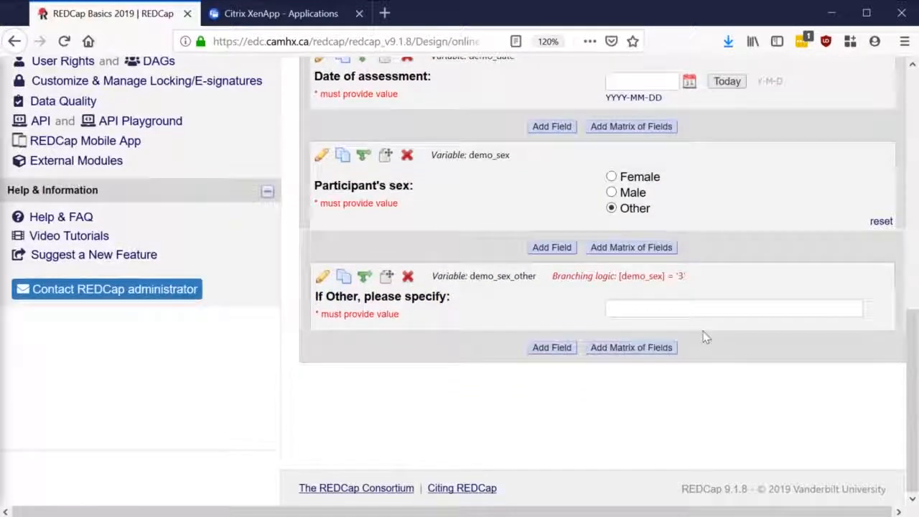
- Start a Multiple Choice - Drop-down List field at the end of the instrument, labelled "Participant's ethnicity:" with the variable name demo_ethnicity
left_click(611, 313)
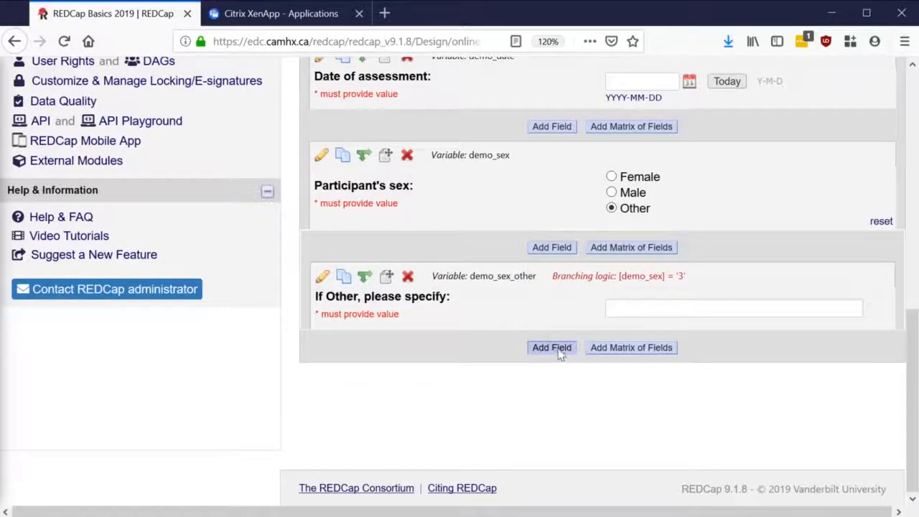
left_click(558, 350)
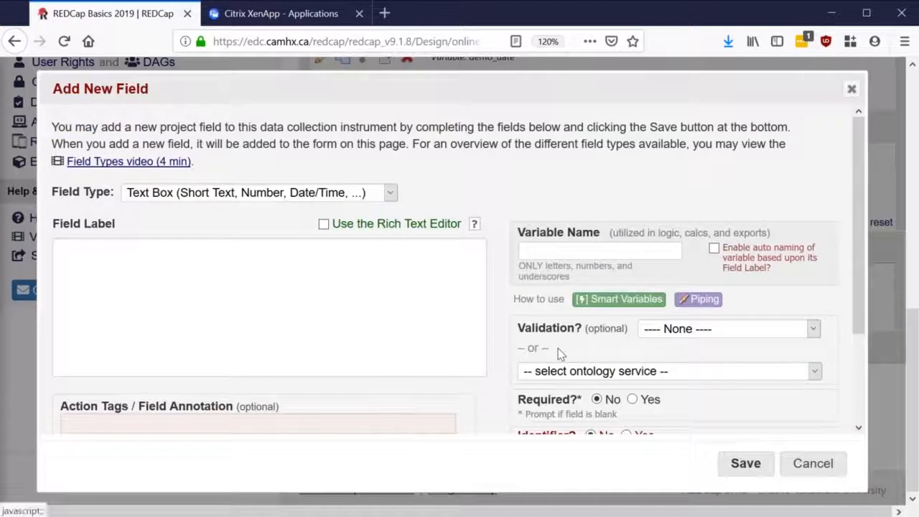
left_click(321, 198)
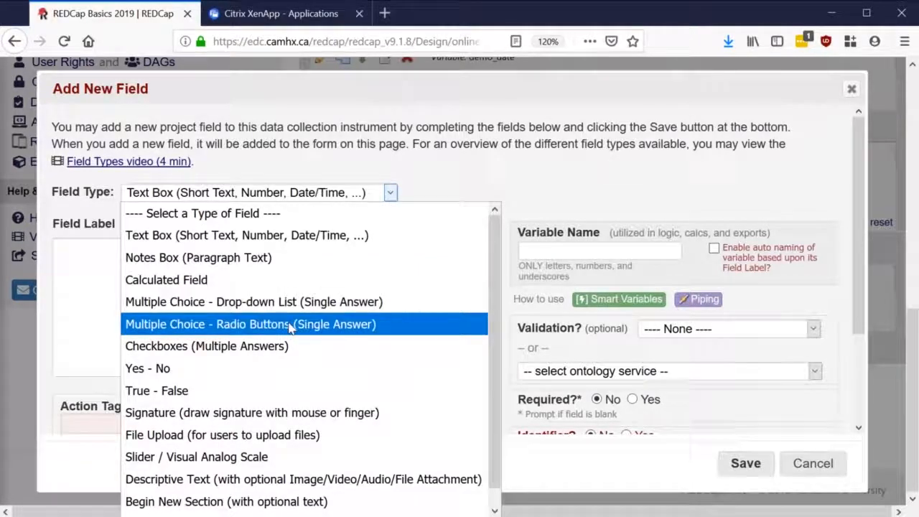
left_click(284, 302)
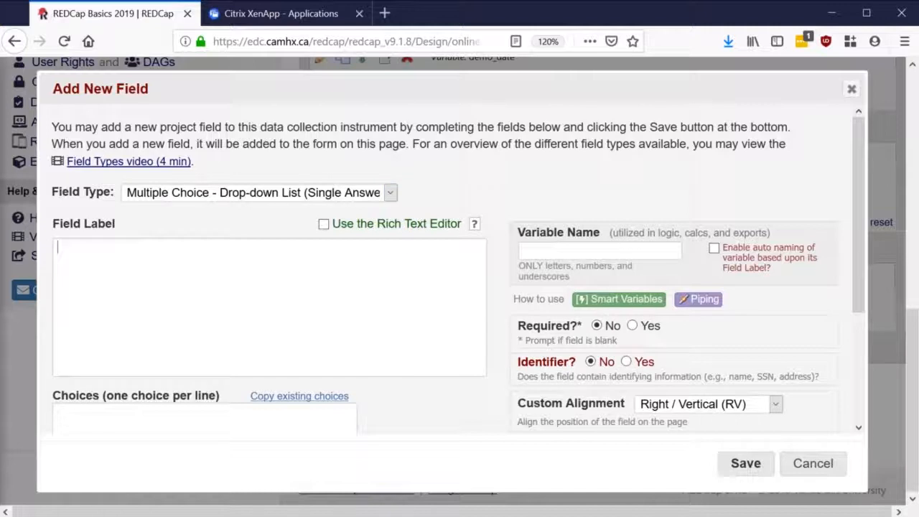
left_click(270, 302)
type("Participant's ethnicity:")
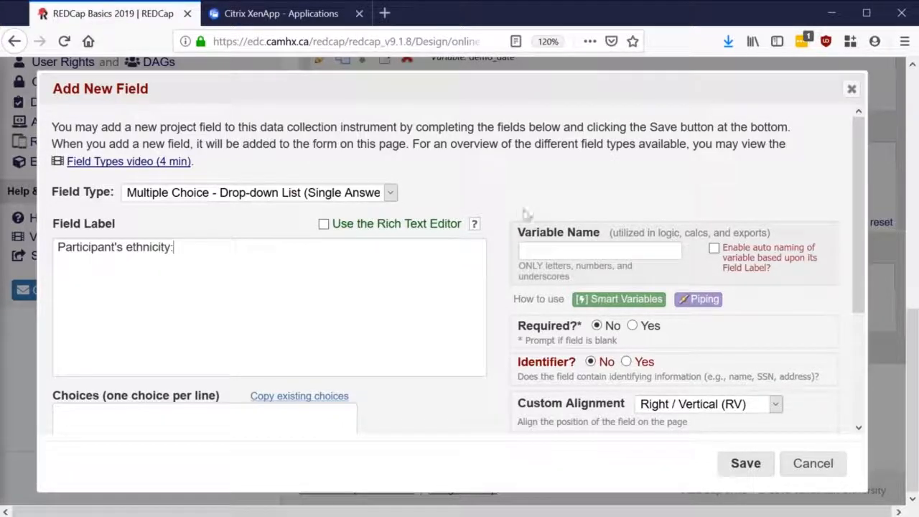
left_click(525, 251)
type("demo_ethnicity")
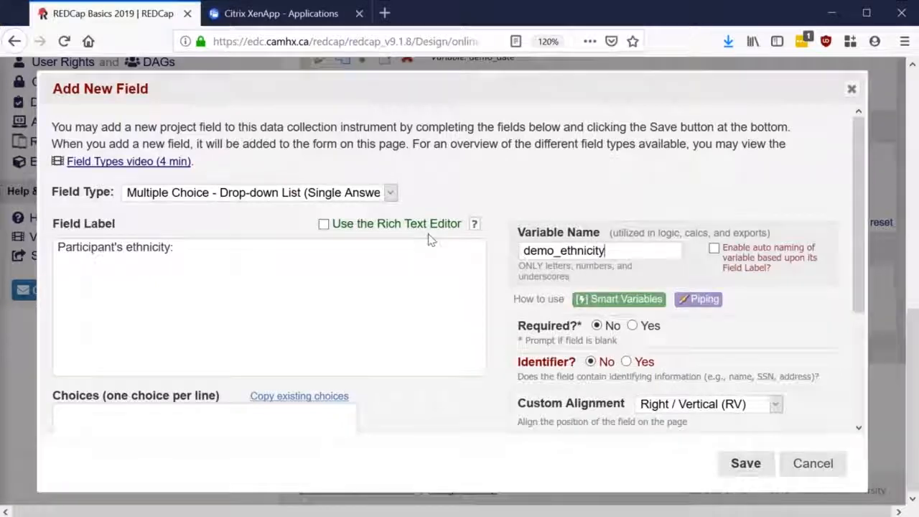
- Enter the ethnicity choices "1, Not Hispanic or Latino", "2, Hispanic or Latino" and "3, Unknown or Not Reported"
scroll(429, 240, "down", 3)
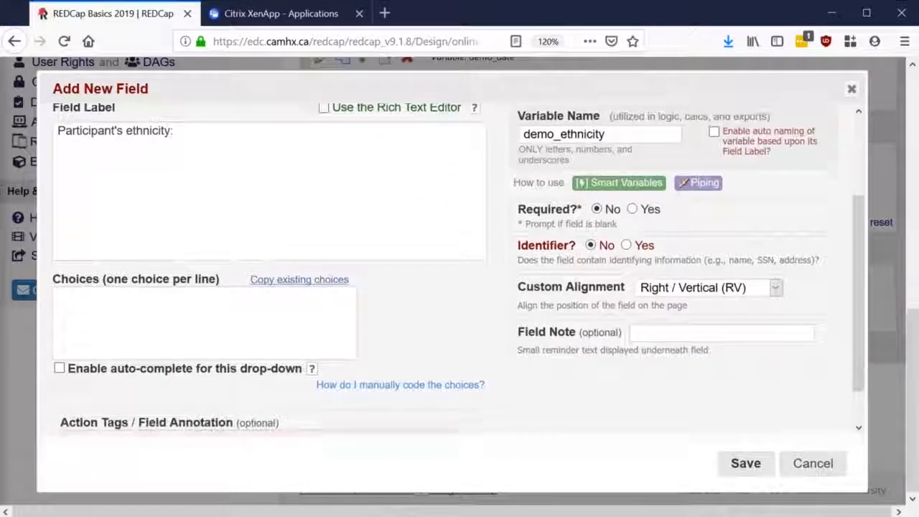
left_click(251, 295)
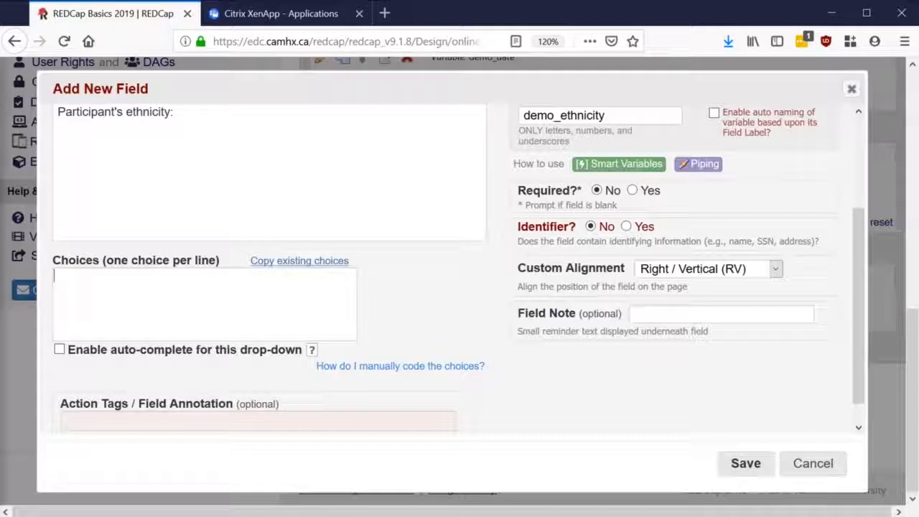
type("1, Not Hispanic or")
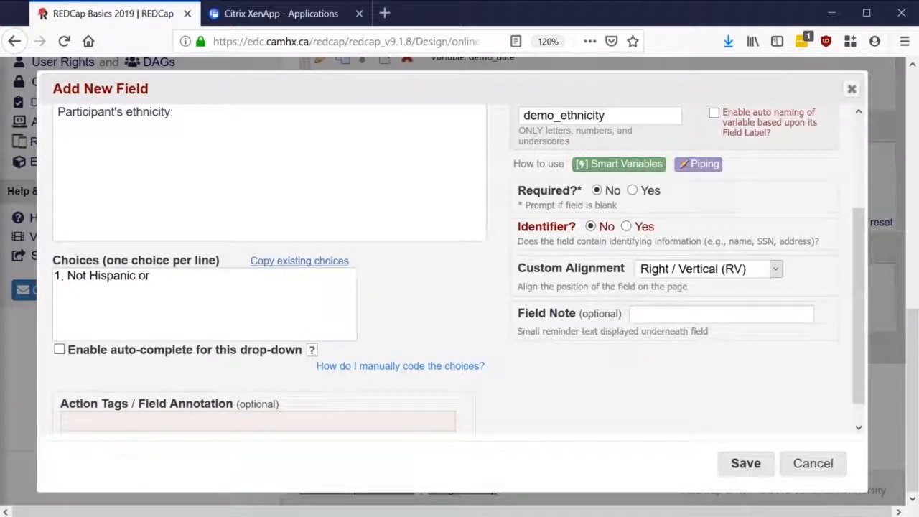
type(" Latino")
key("Return")
type("2, Hispanic or Latino")
key("Return")
type("3, Unknown or N")
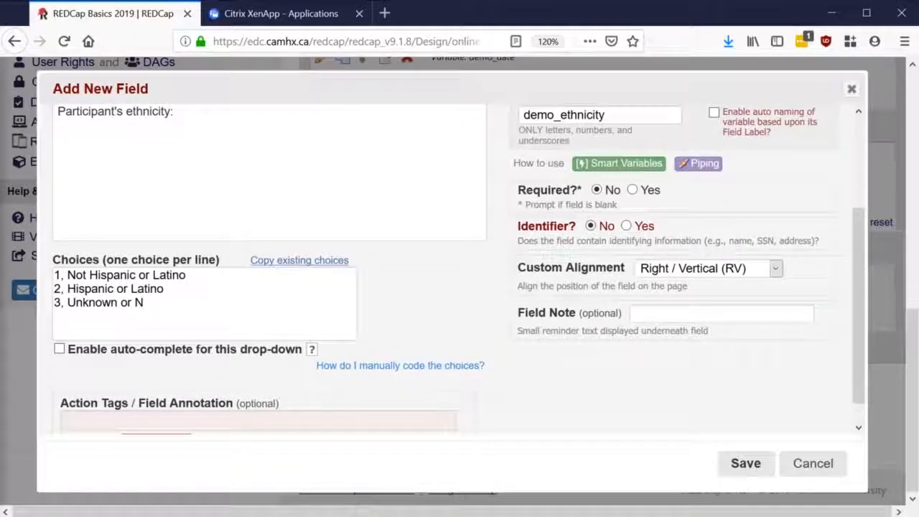
type("ot Reported")
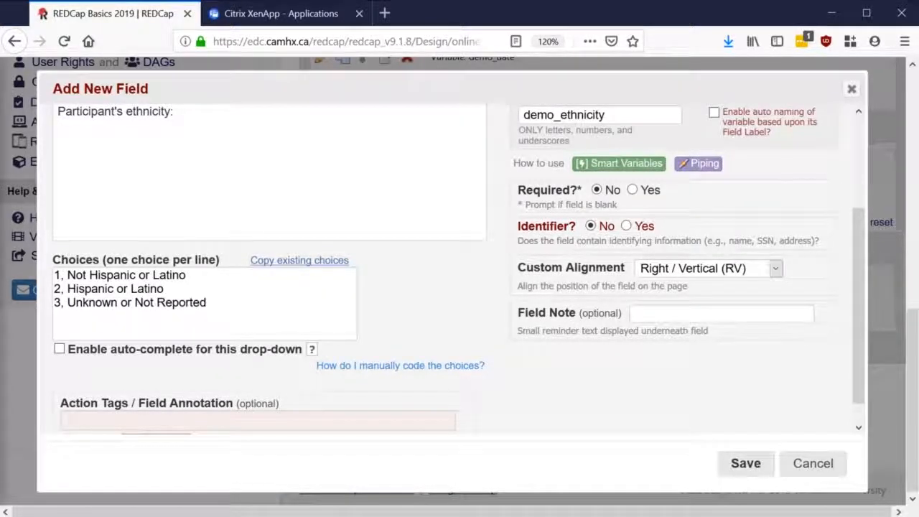
- Make the Participant's ethnicity field required and save the field
left_click(633, 190)
left_click(744, 465)
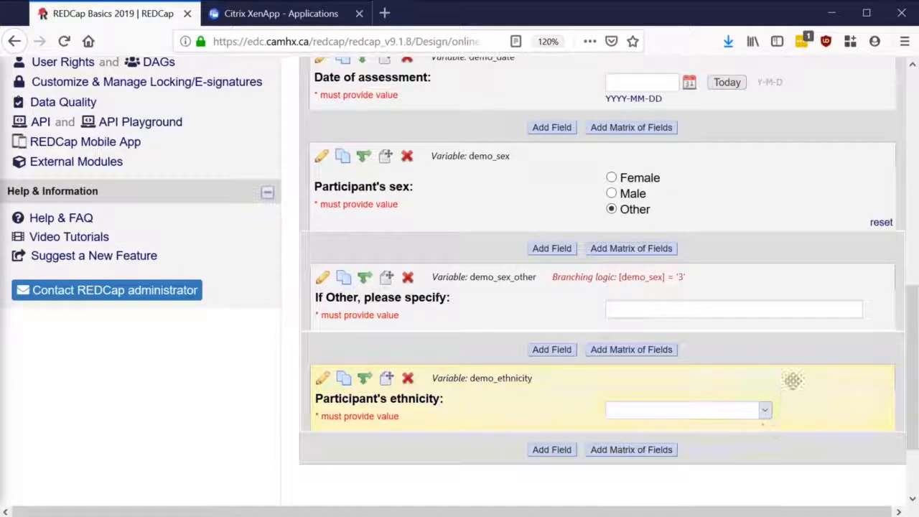
scroll(790, 381, "down", 1)
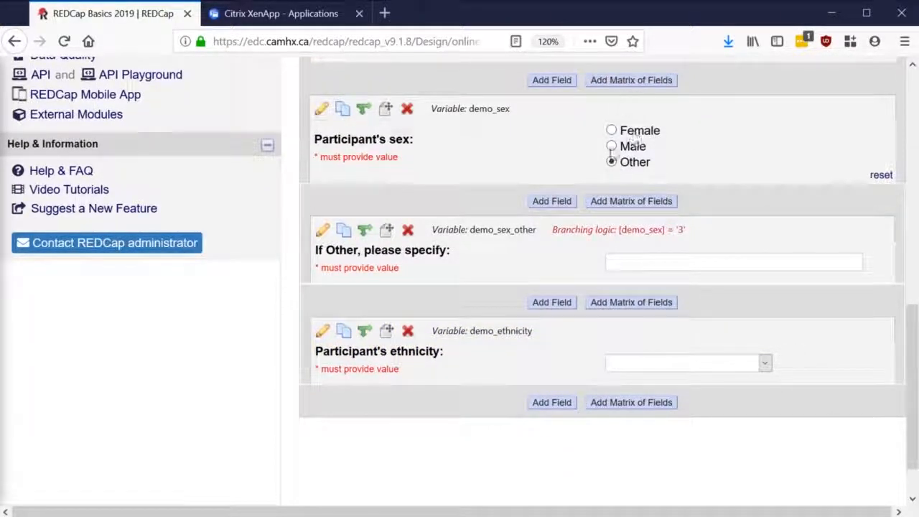
- Check the answer choices offered by the Participant's ethnicity drop-down on the instrument
left_click(765, 366)
left_click(793, 370)
left_click(764, 363)
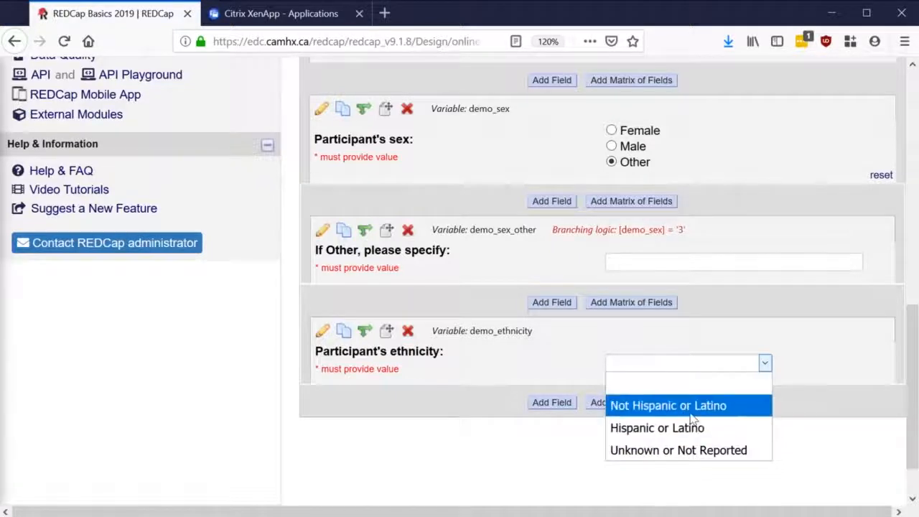
left_click(844, 471)
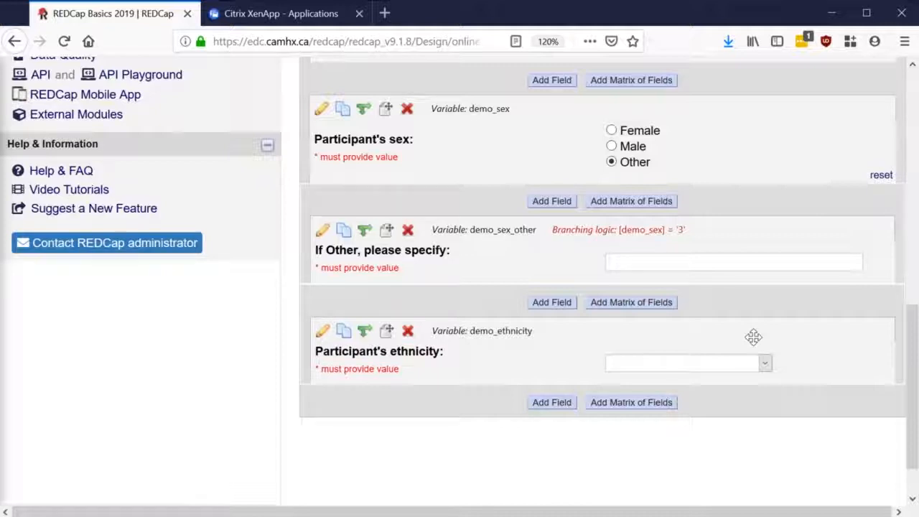
- Start a Text Box field at the end of the instrument, labelled "Participant's age:" with the variable name demo_age
left_click(552, 402)
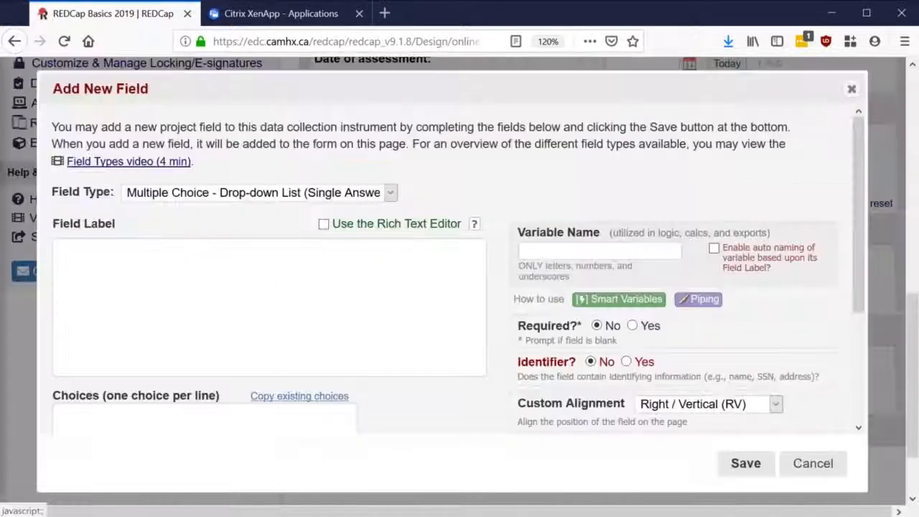
left_click(316, 200)
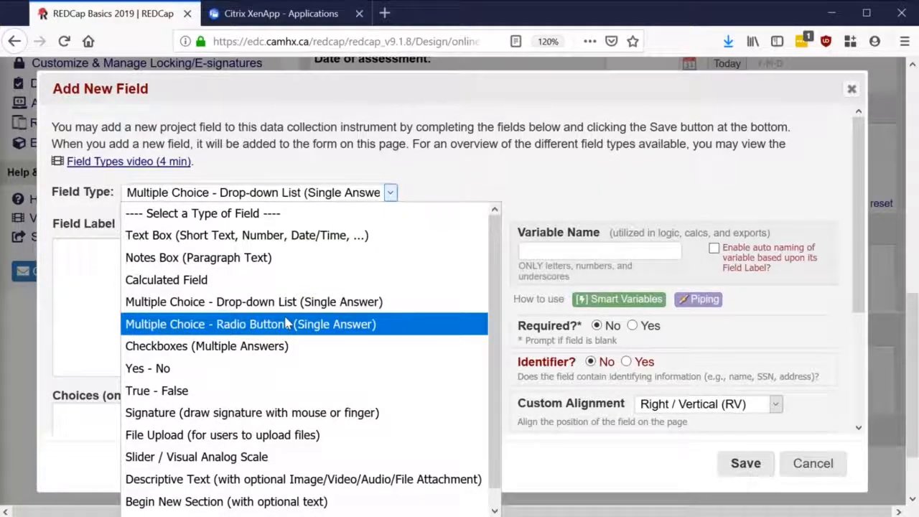
scroll(287, 323, "down", 1)
scroll(288, 323, "up", 1)
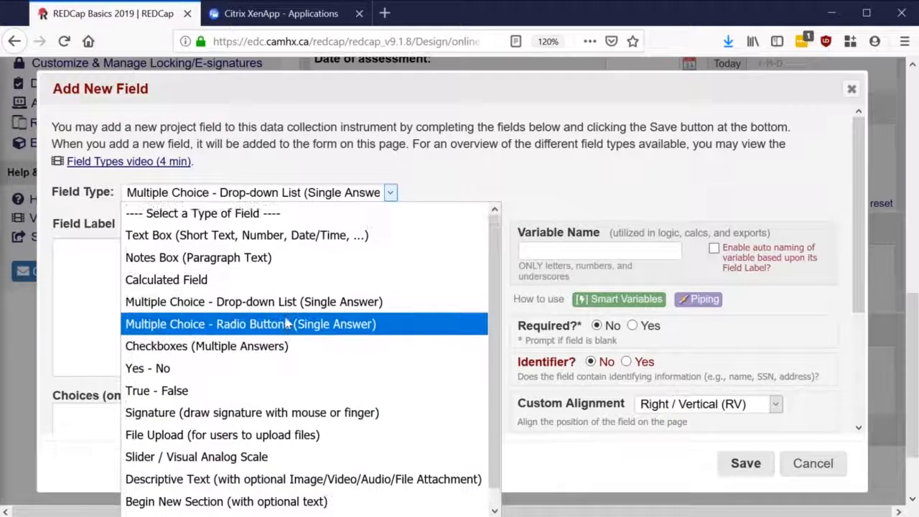
left_click(290, 237)
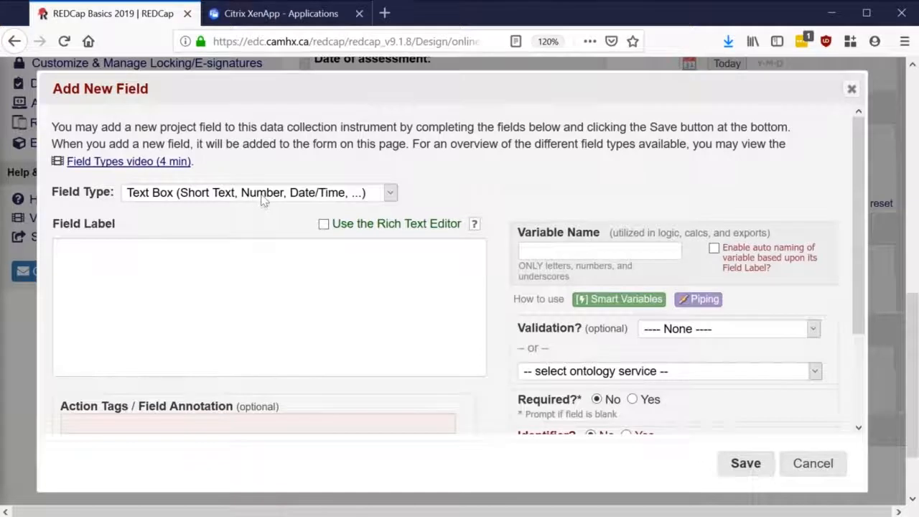
type("Parti")
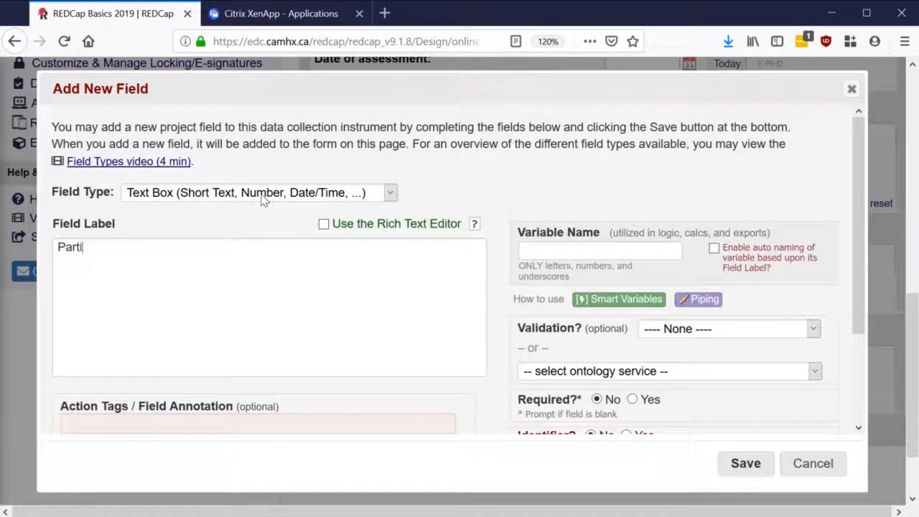
type("cipant's age:")
scroll(493, 171, "down", 2)
left_click(528, 183)
type("demo_age")
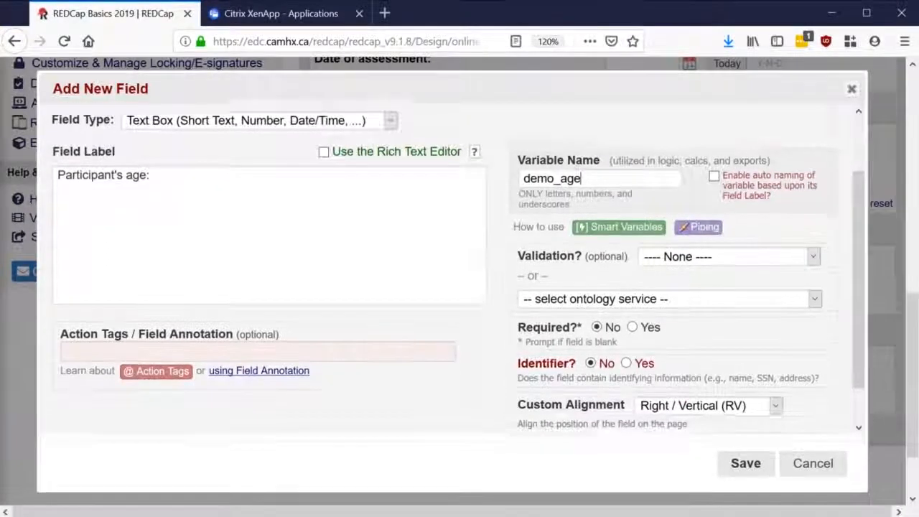
- Validate the age field as Integer with a minimum of 18 and a maximum of 30
scroll(608, 199, "down", 1)
left_click(664, 213)
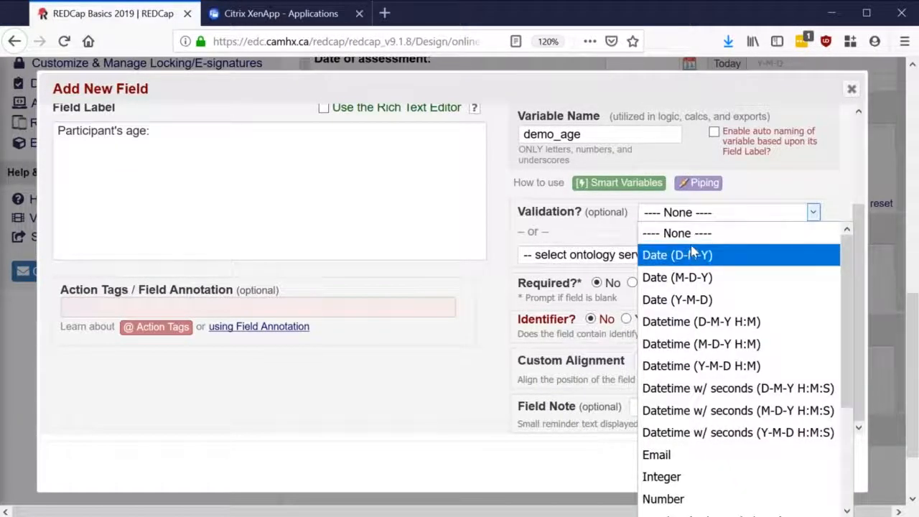
scroll(686, 248, "down", 1)
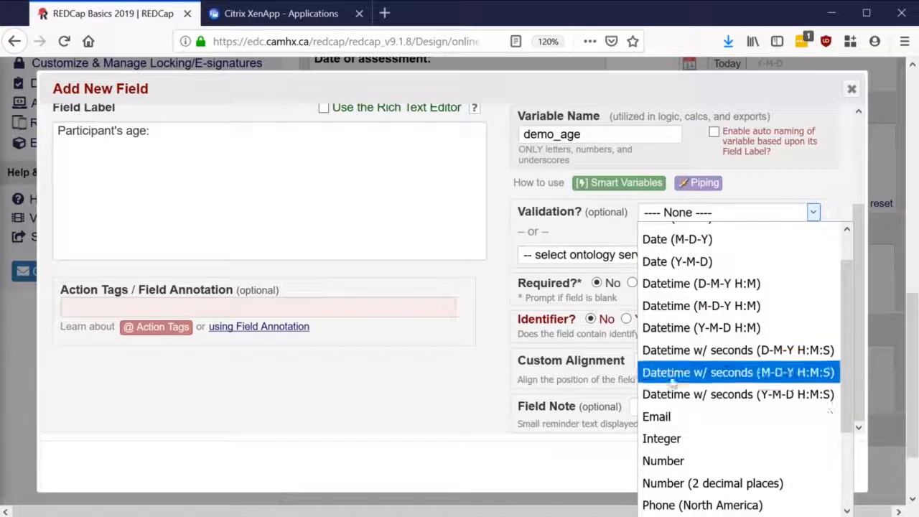
left_click(668, 443)
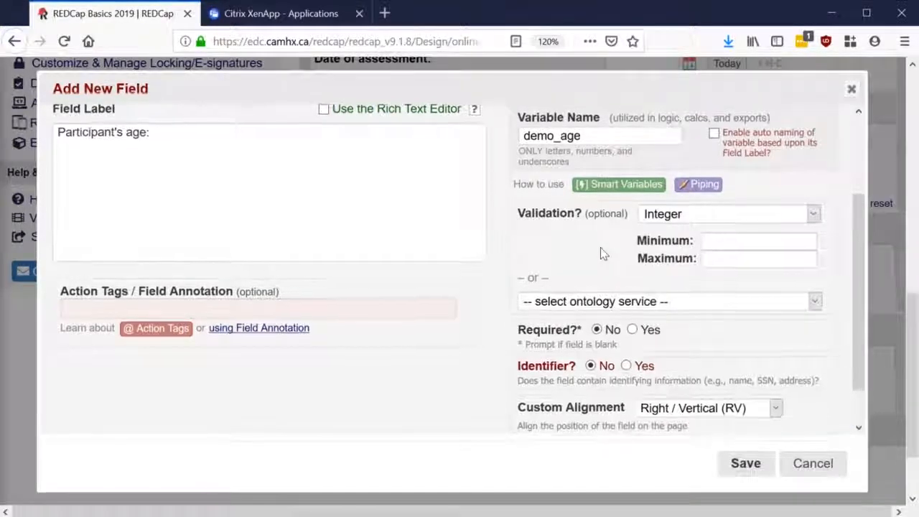
scroll(602, 253, "up", 1)
left_click(725, 251)
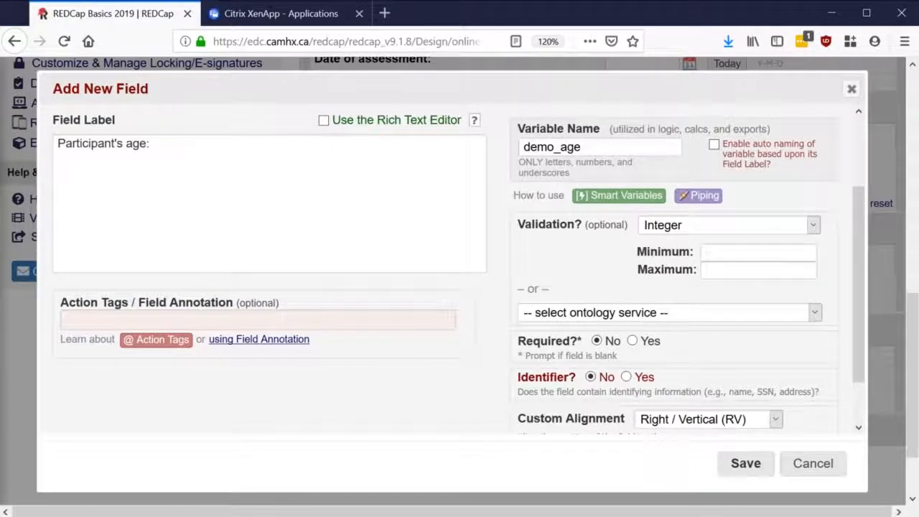
left_click(727, 252)
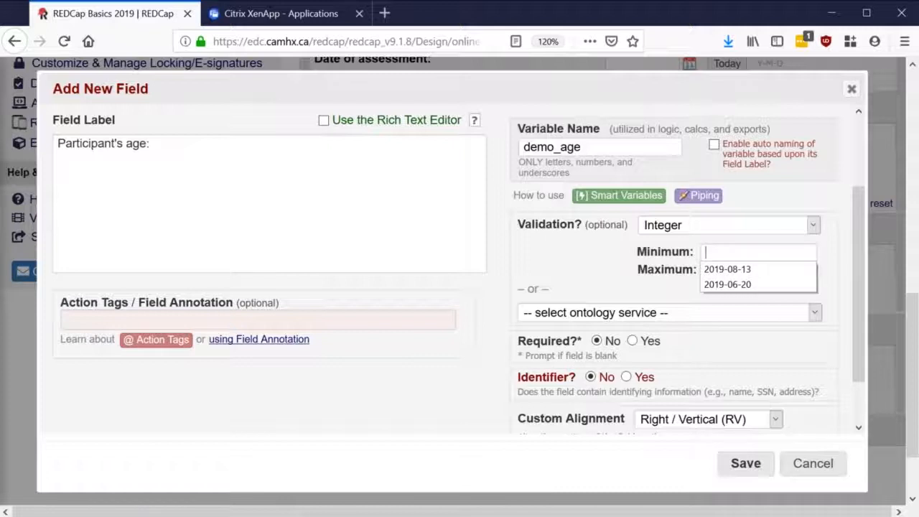
type("18")
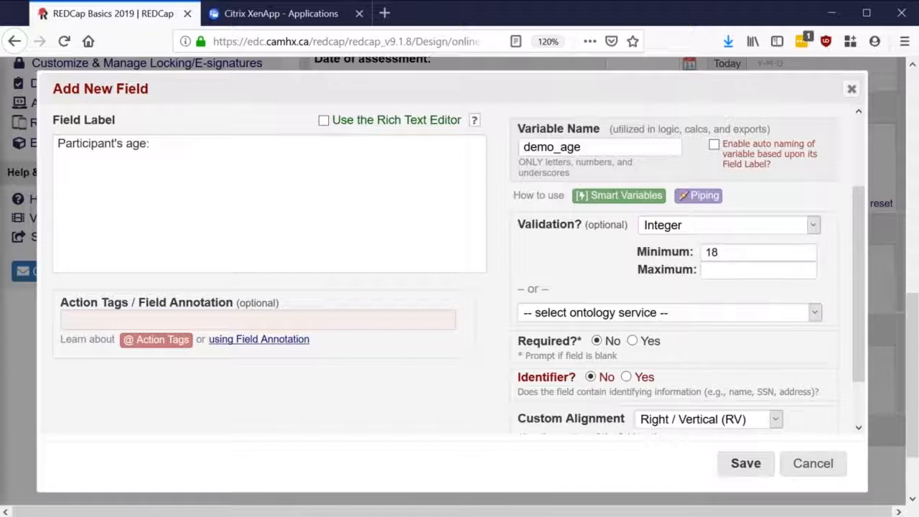
type("30")
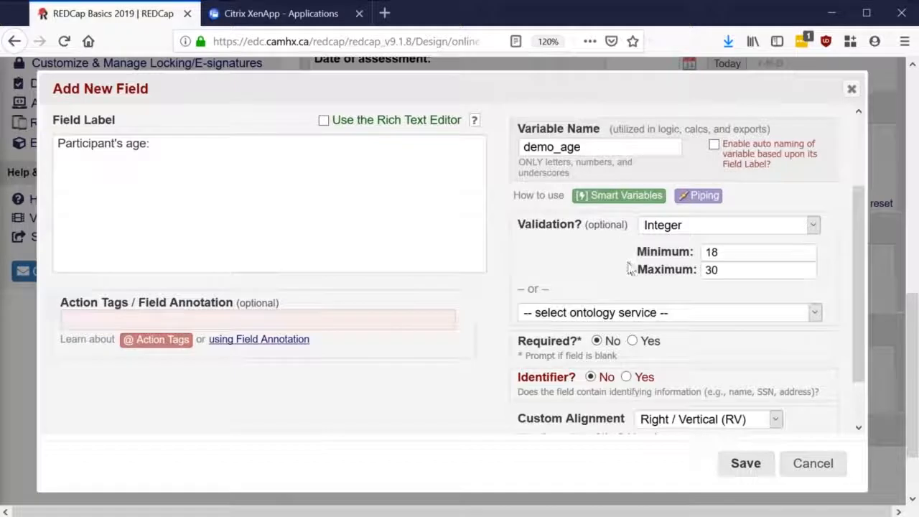
- Make the Participant's age field required and save the field
scroll(621, 241, "down", 2)
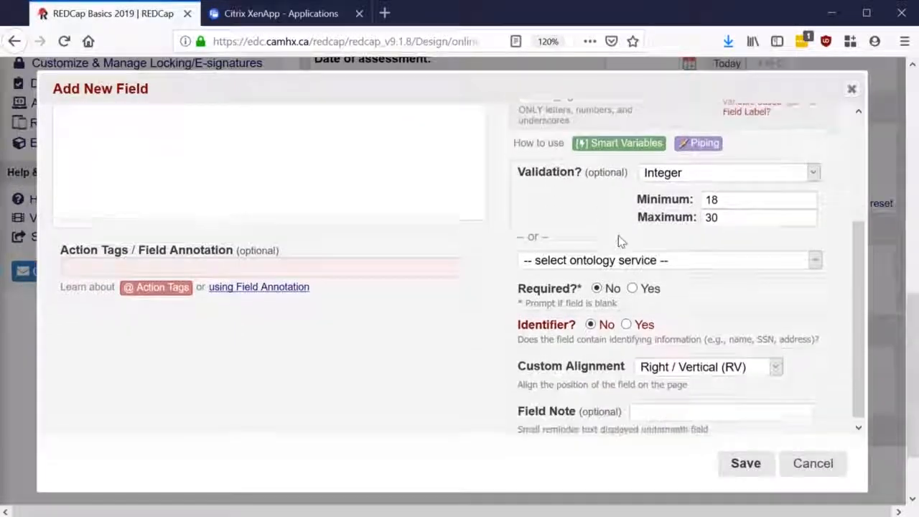
left_click(632, 283)
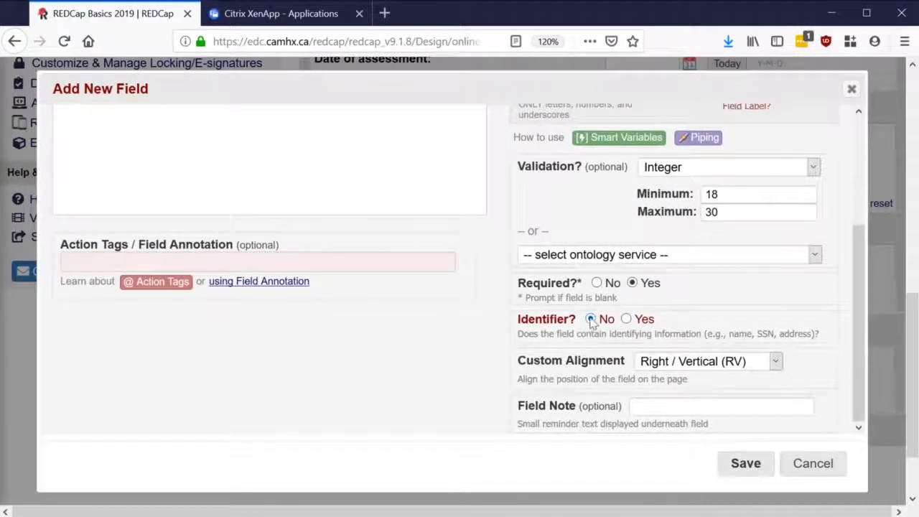
scroll(591, 323, "down", 3)
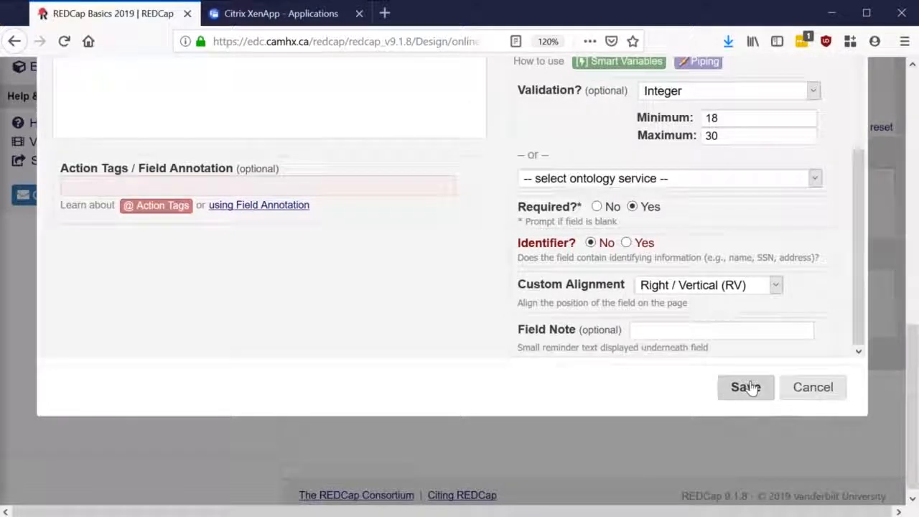
left_click(749, 388)
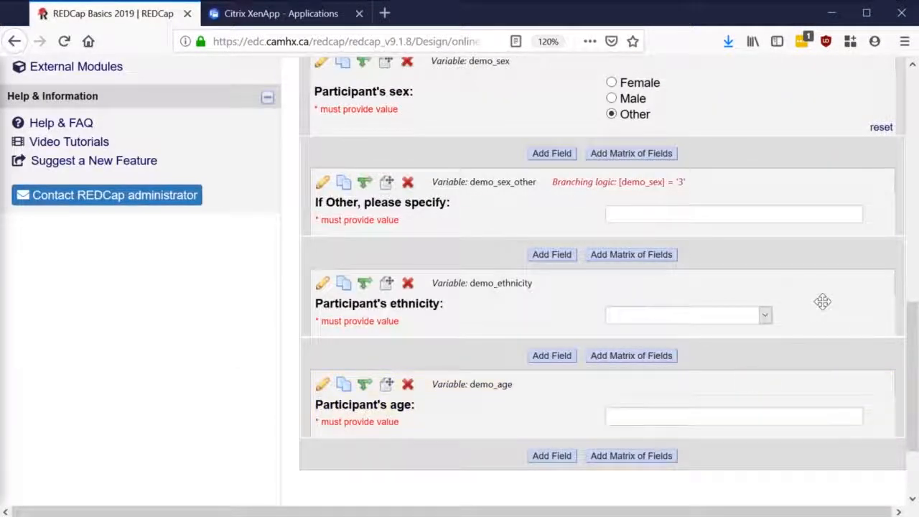
- Start a Multiple Choice - Radio Buttons field at the end of the instrument, labelled "Participant's occupation:"
scroll(822, 302, "down", 3)
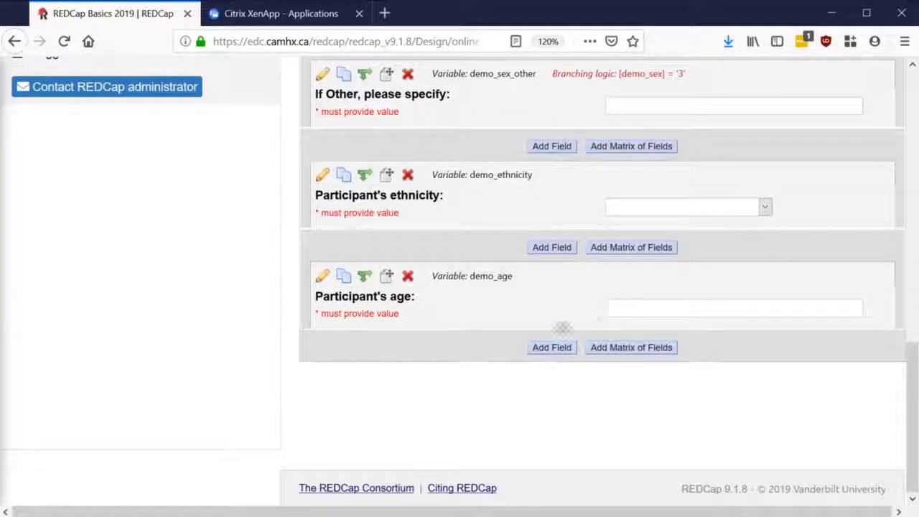
left_click(552, 348)
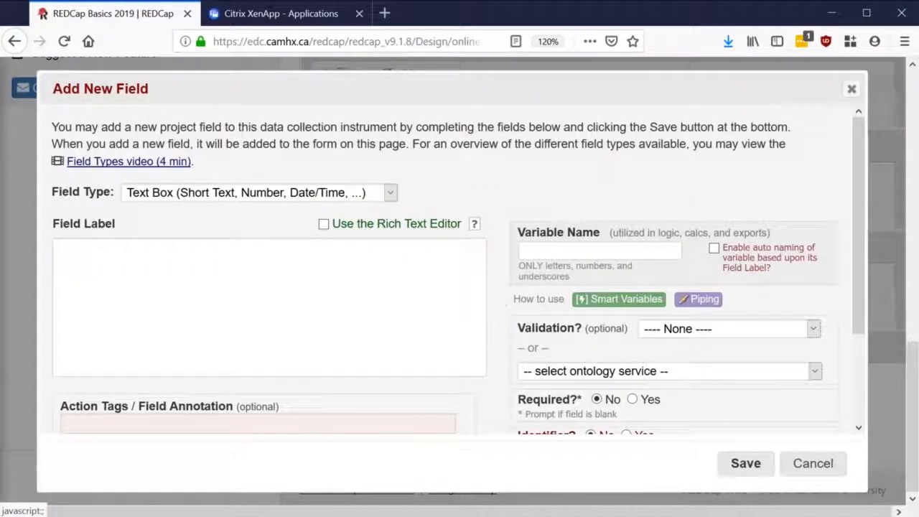
left_click(390, 193)
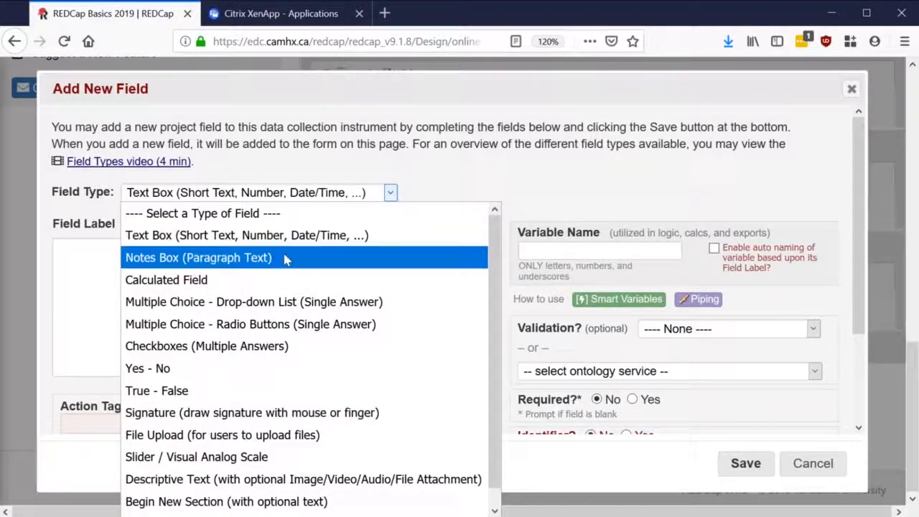
left_click(275, 328)
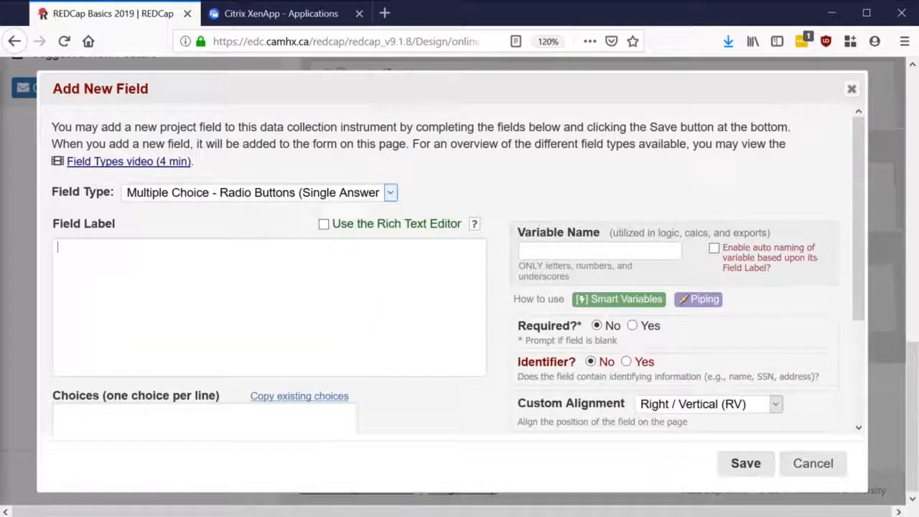
type("Particip")
key("BackSpace")
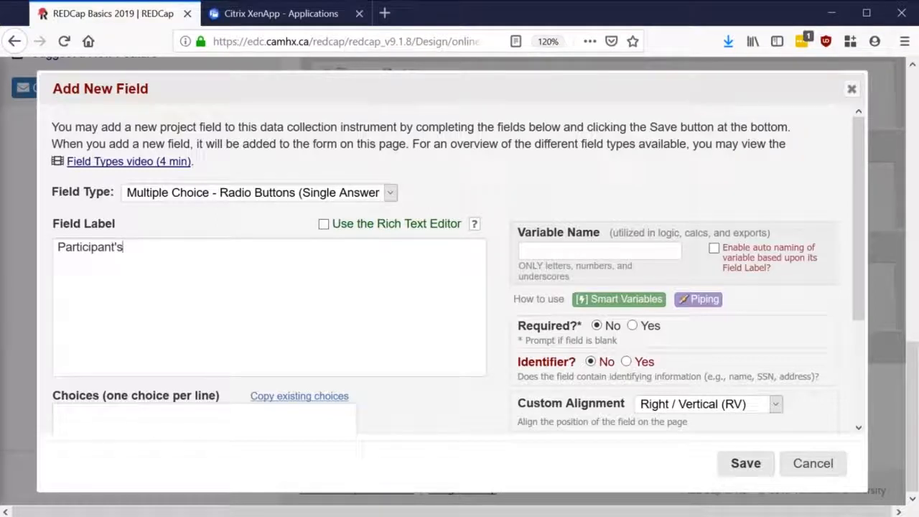
type("u")
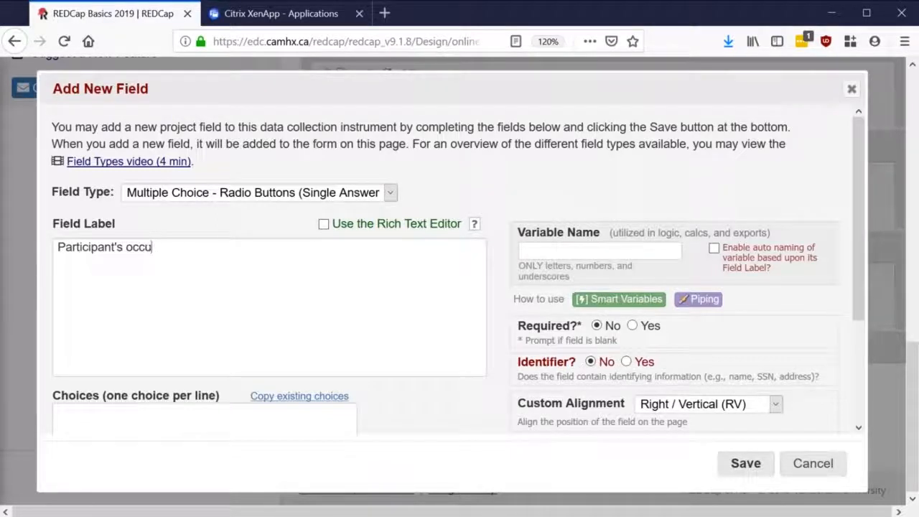
type("pation:")
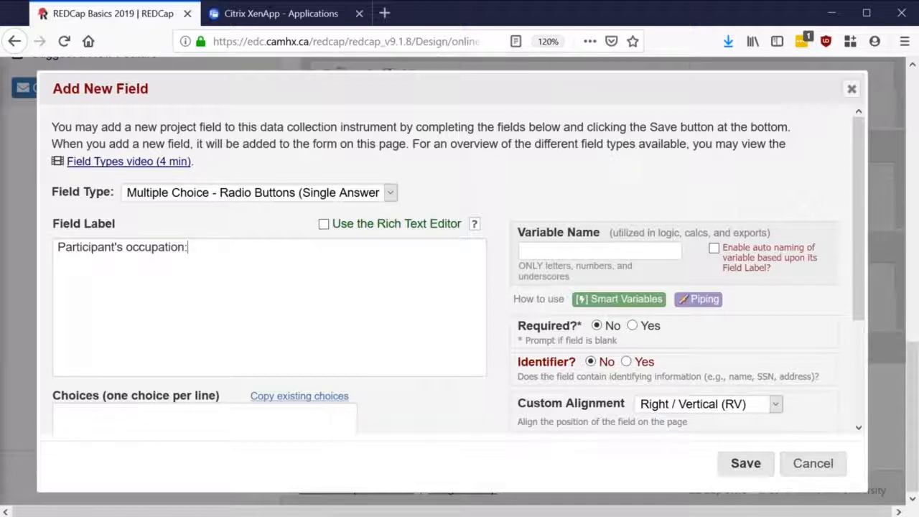
- Change the new field's label to "Participant's employment status:" and enter demo_employment as its variable name
key("shift+Left")
key("shift+Left")
key("shift+Left")
key("shift+Left")
key("shift+Left")
key("shift+Left")
key("shift+Left")
key("shift+Left")
key("shift+Left")
key("shift+Left")
type("emp")
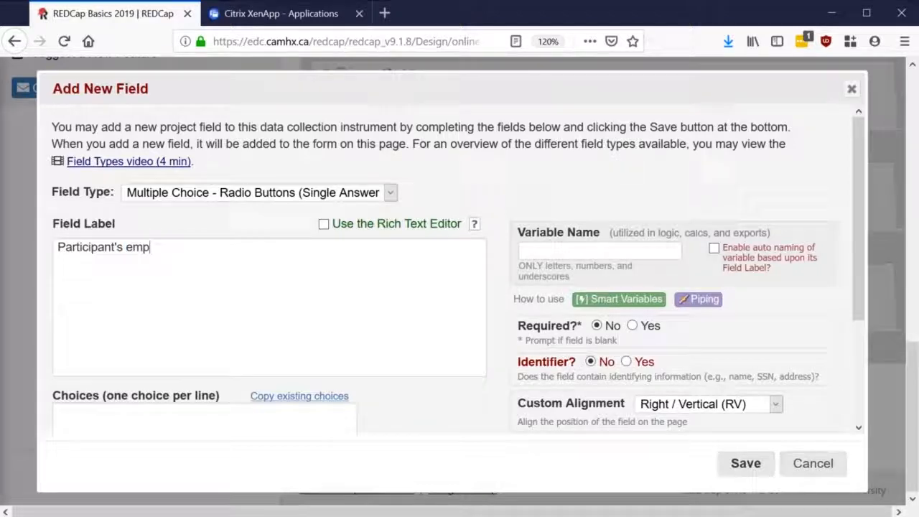
type("loyment status")
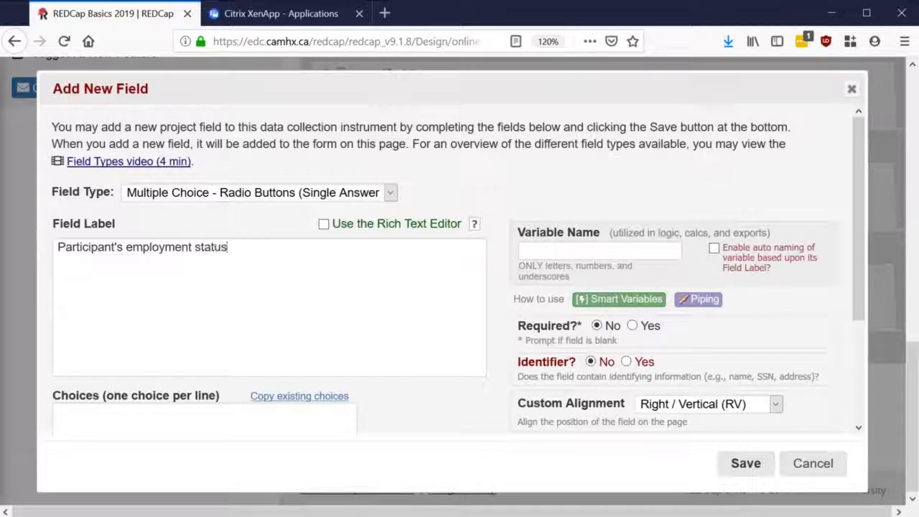
type(":")
type("demo")
type("_employment")
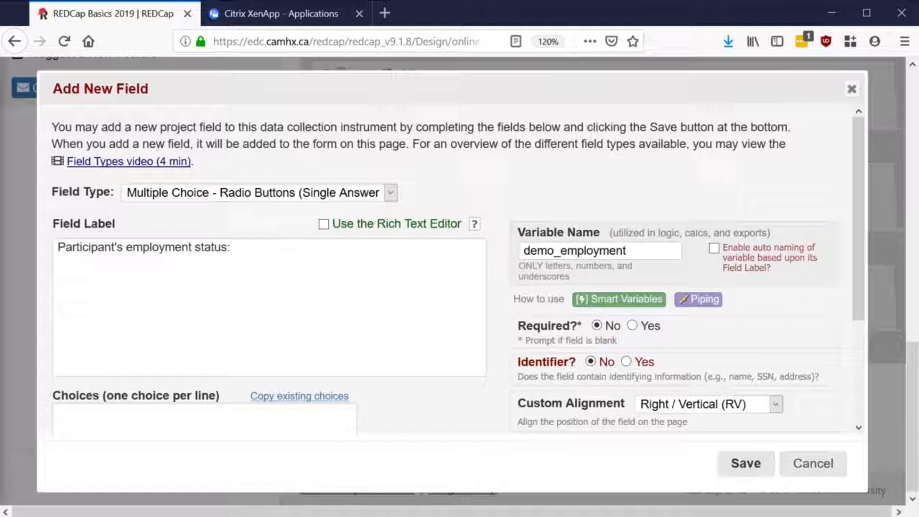
- Enter the choices Student, Part-time, Full-time, Retired and Unemployed one per line, letting REDCap assign their raw values automatically
scroll(451, 269, "down", 2)
left_click(205, 359)
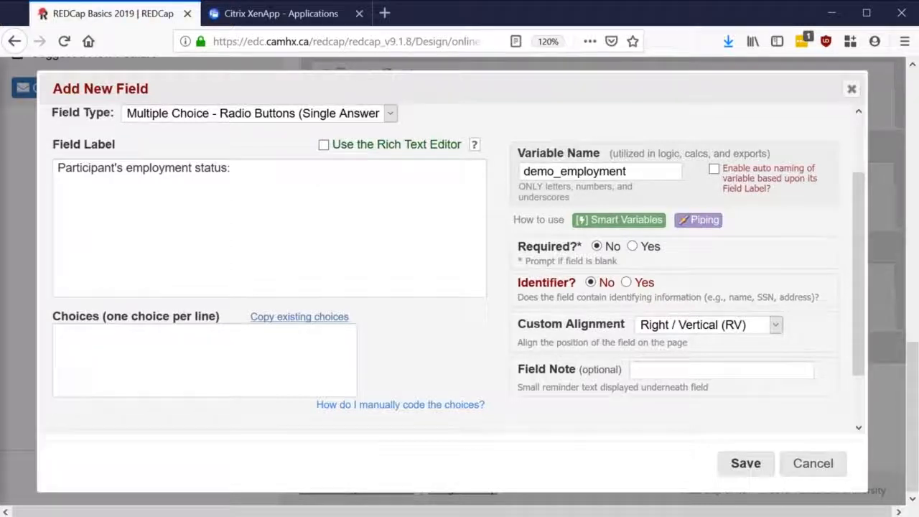
type("S")
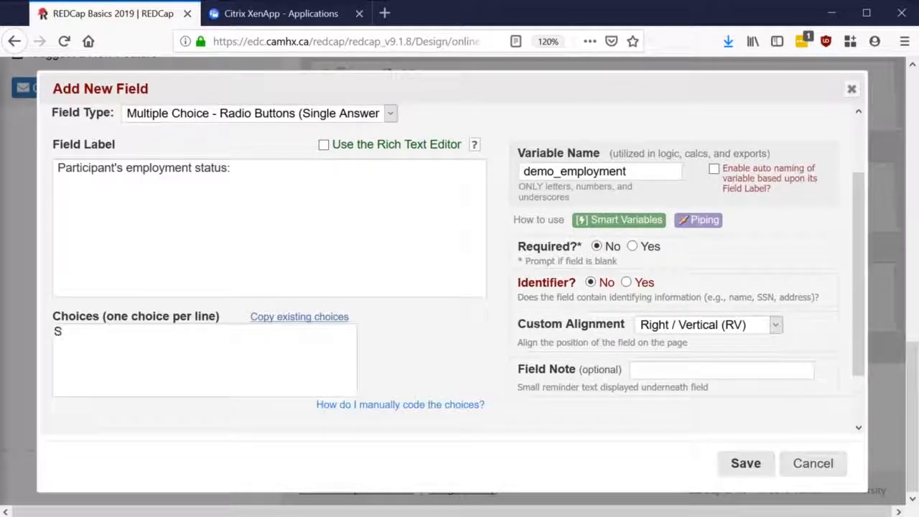
type("ud")
key("BackSpace")
type("tudent")
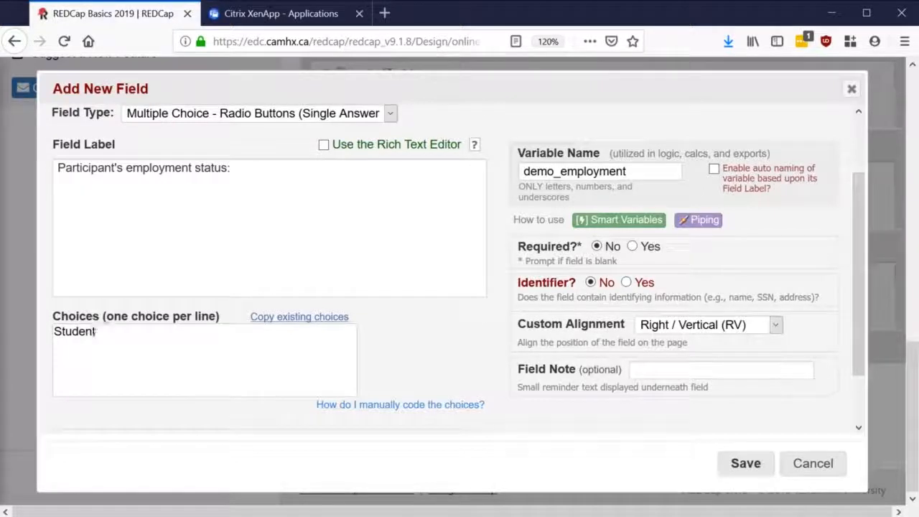
key("Return")
type("Part-time")
key("Return")
type("Full-time")
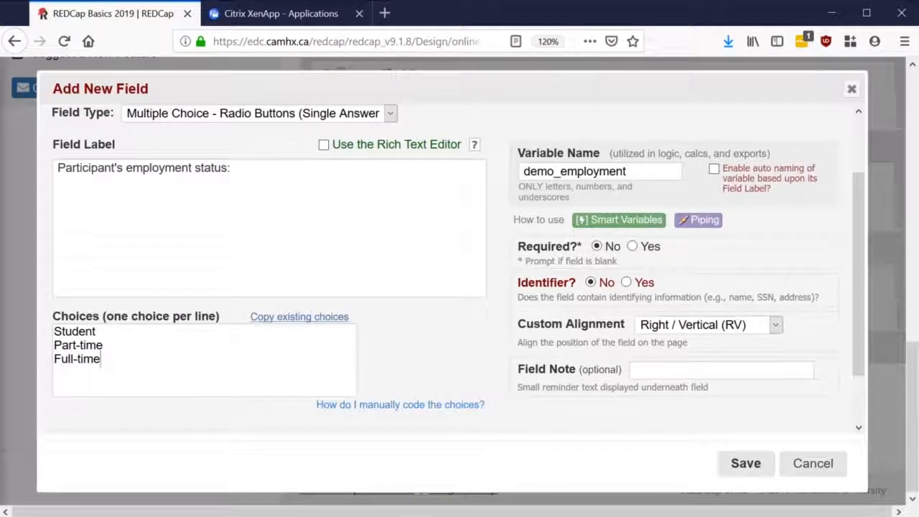
key("Return")
type("Retired")
key("Return")
type("Unem")
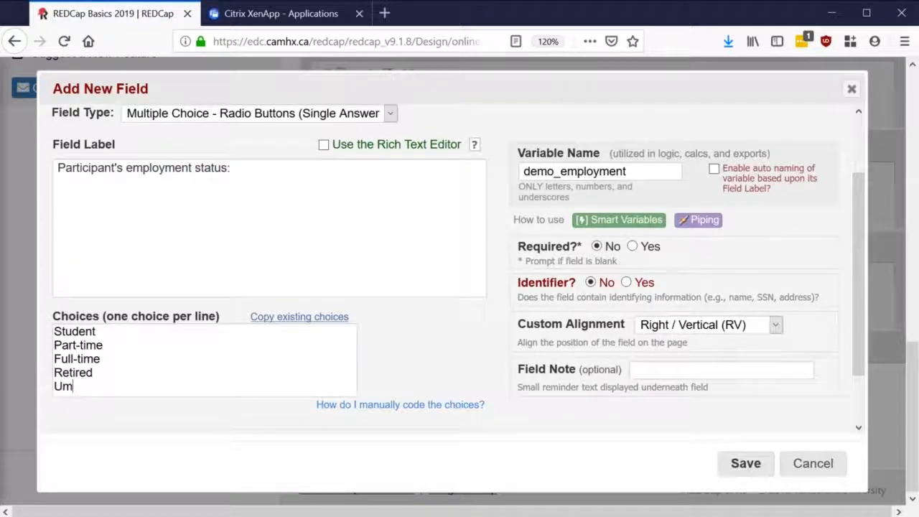
type("ployed")
left_click(428, 334)
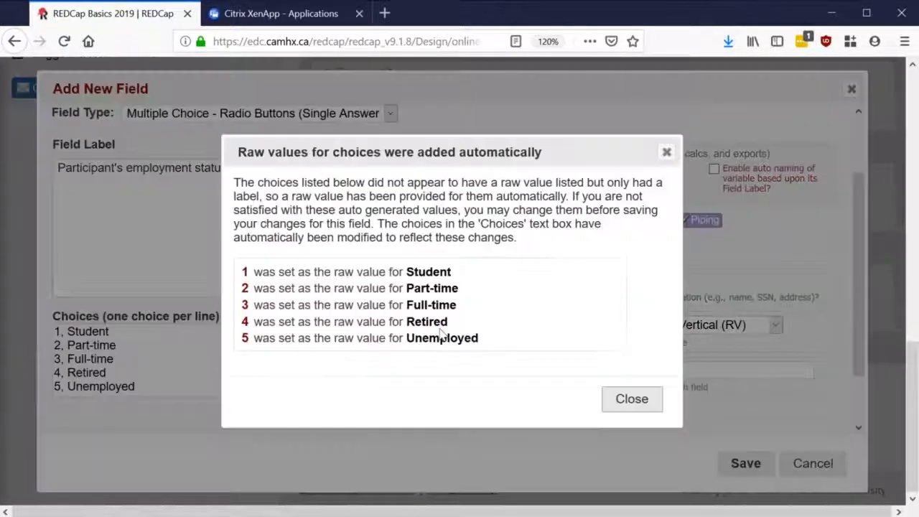
- Make the Participant's employment status field required and save it to the instrument
left_click(630, 401)
scroll(544, 337, "down", 1)
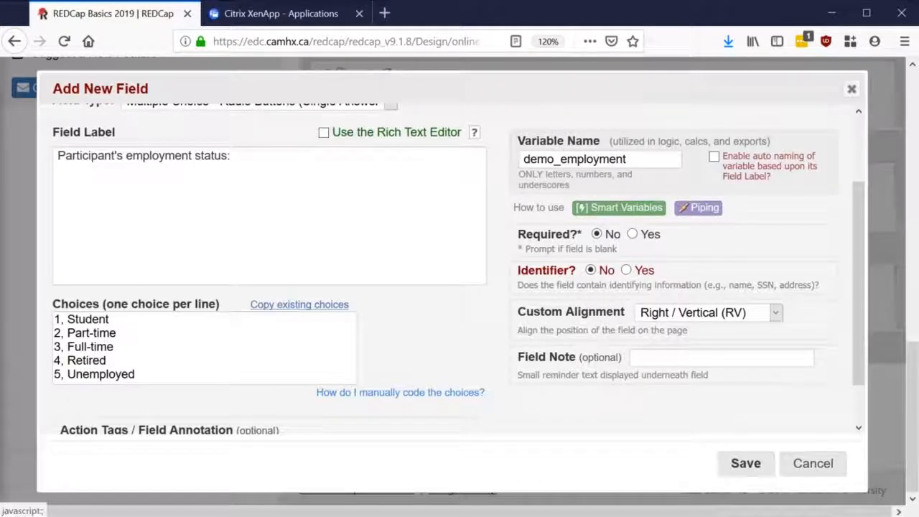
left_click(633, 236)
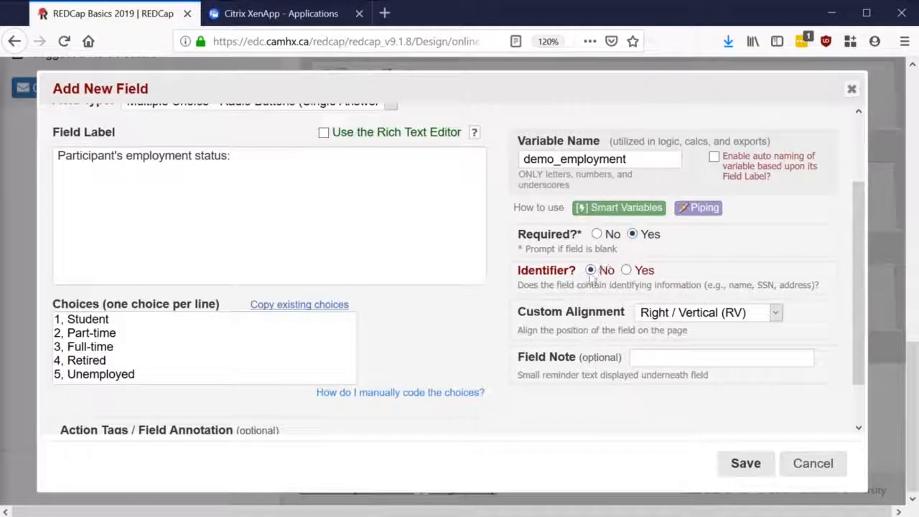
left_click(746, 465)
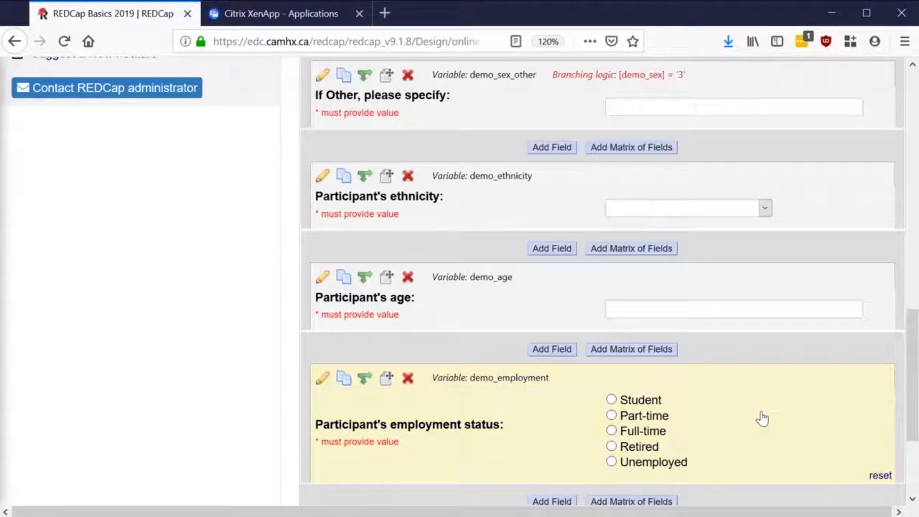
scroll(761, 419, "down", 1)
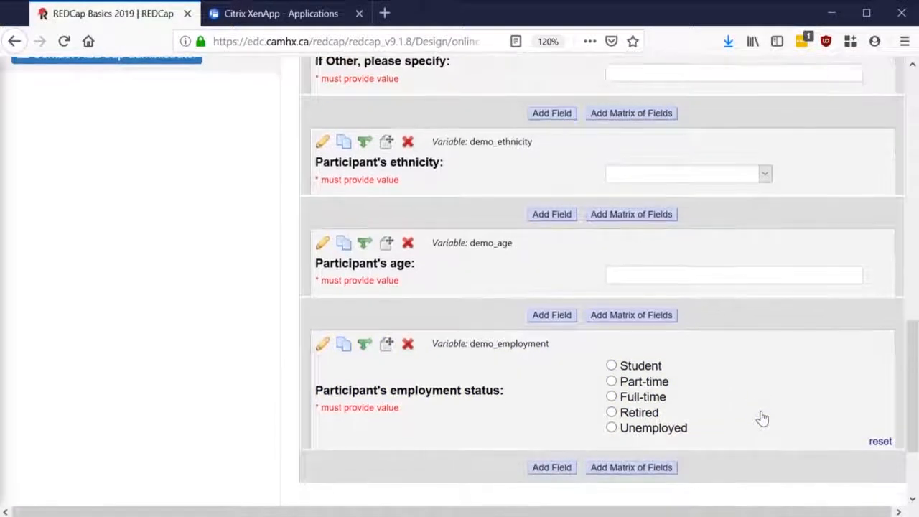
scroll(760, 416, "down", 1)
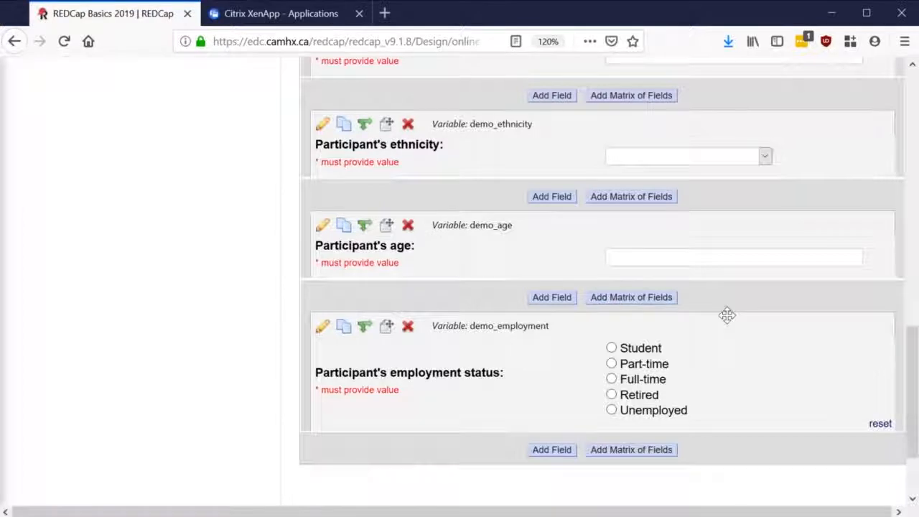
- Leave the instrument designer and add a new record to the project for data entry
scroll(727, 315, "up", 12)
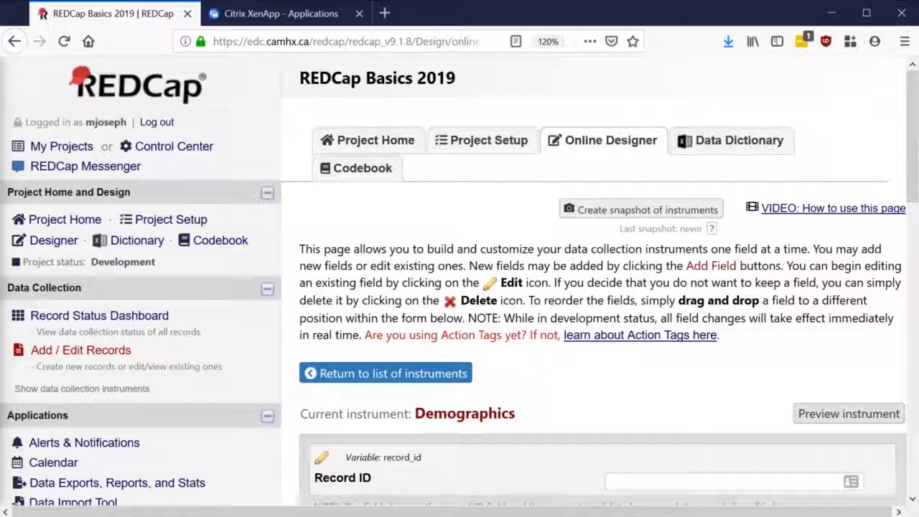
left_click(78, 351)
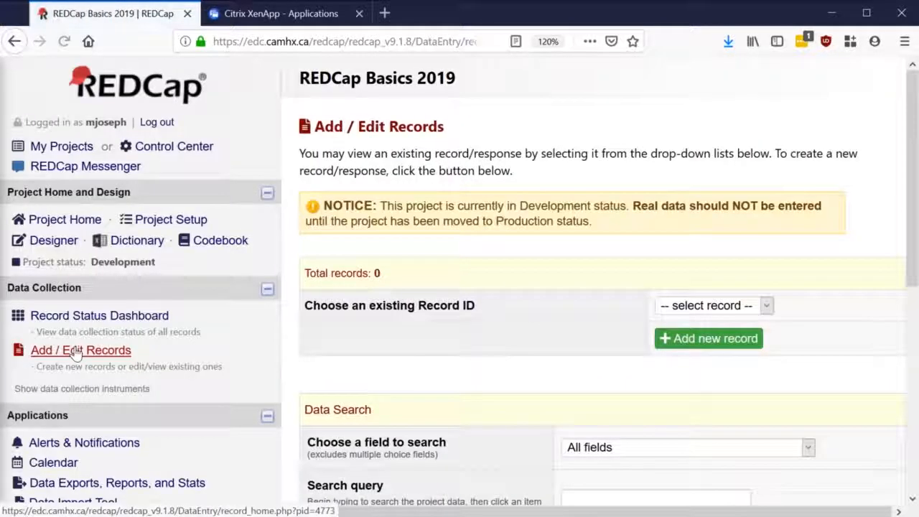
left_click(682, 306)
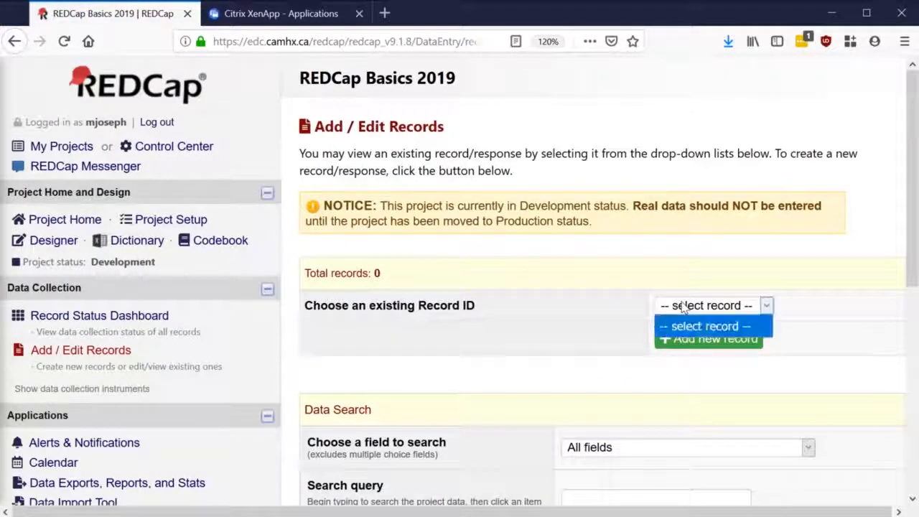
left_click(501, 308)
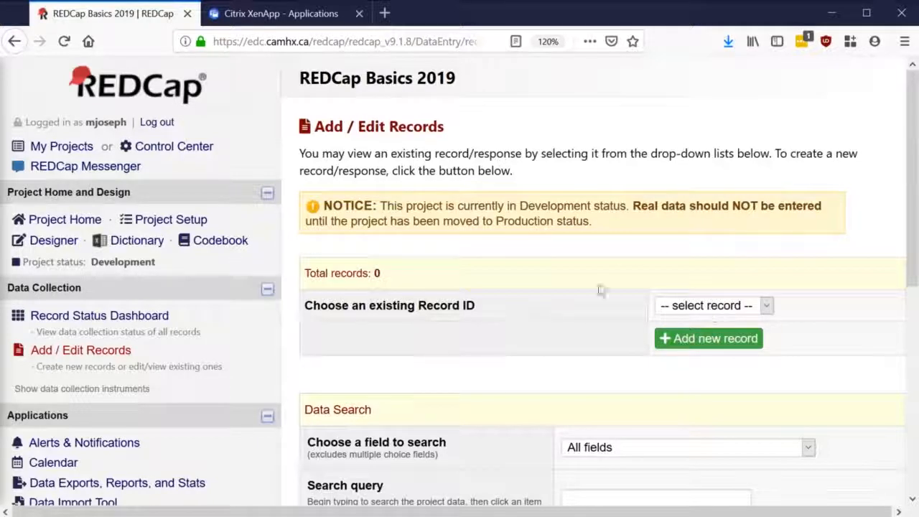
left_click(709, 343)
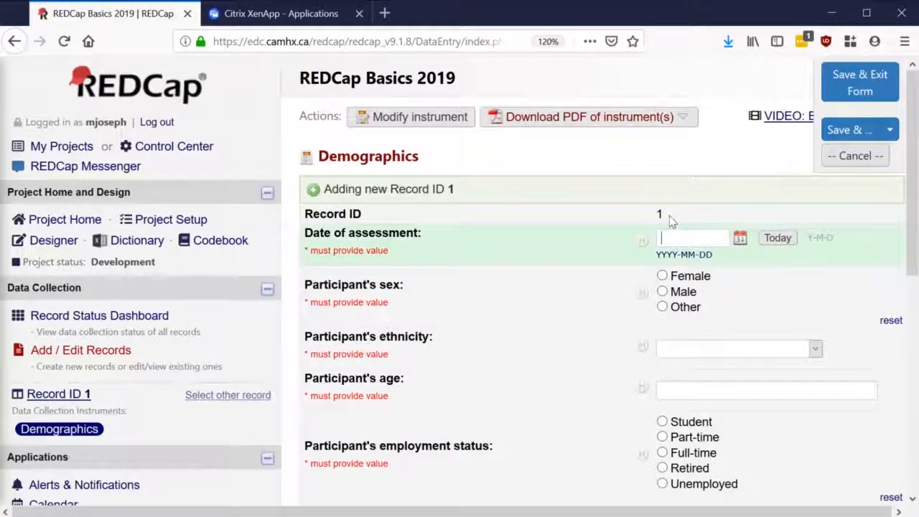
- In the new record, enter today's date of assessment, Male as the sex and Not Hispanic or Latino as the ethnicity
left_click_drag(669, 216, 628, 216)
left_click(774, 240)
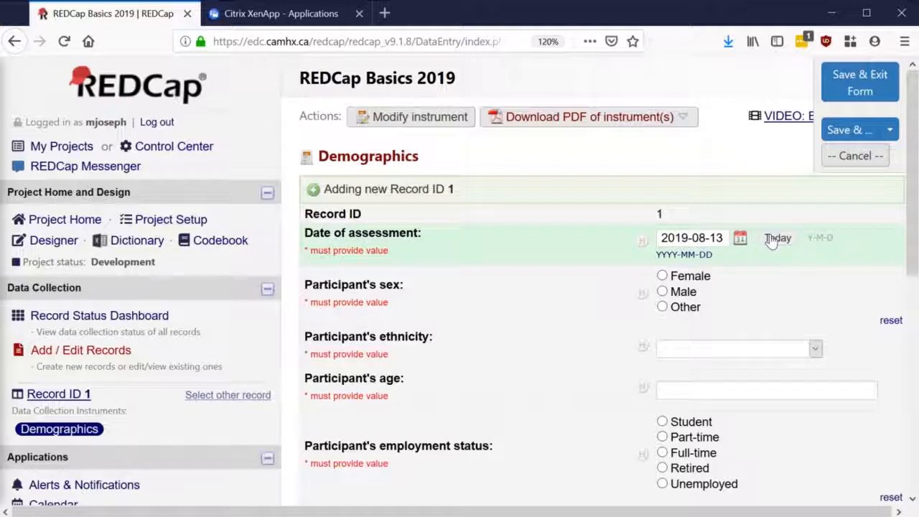
left_click(774, 279)
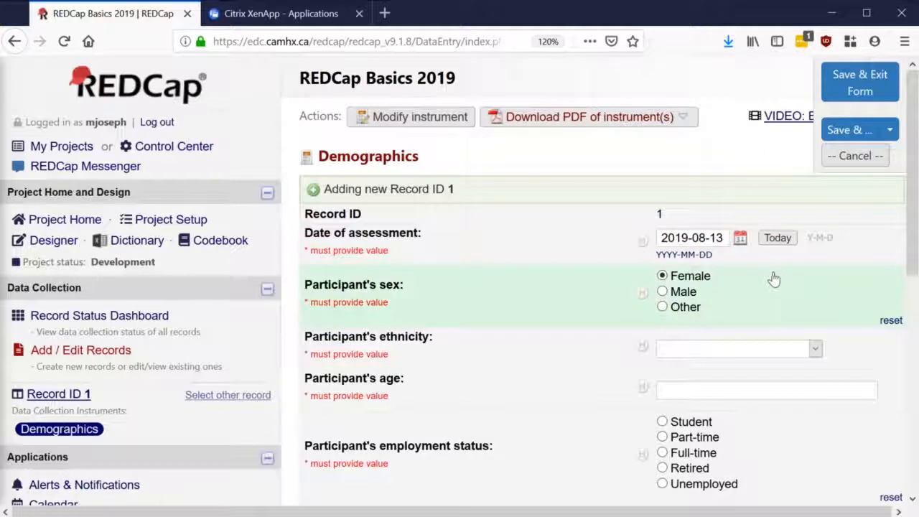
left_click(677, 295)
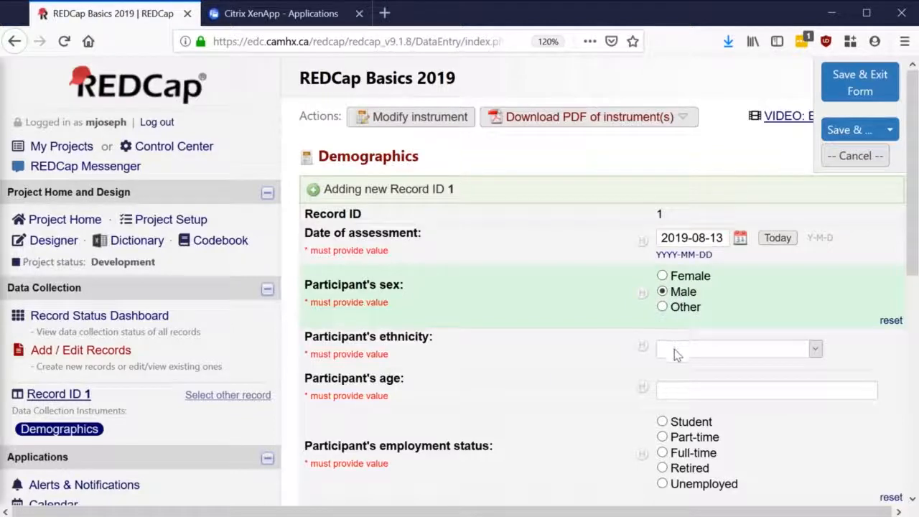
left_click(675, 349)
left_click(679, 392)
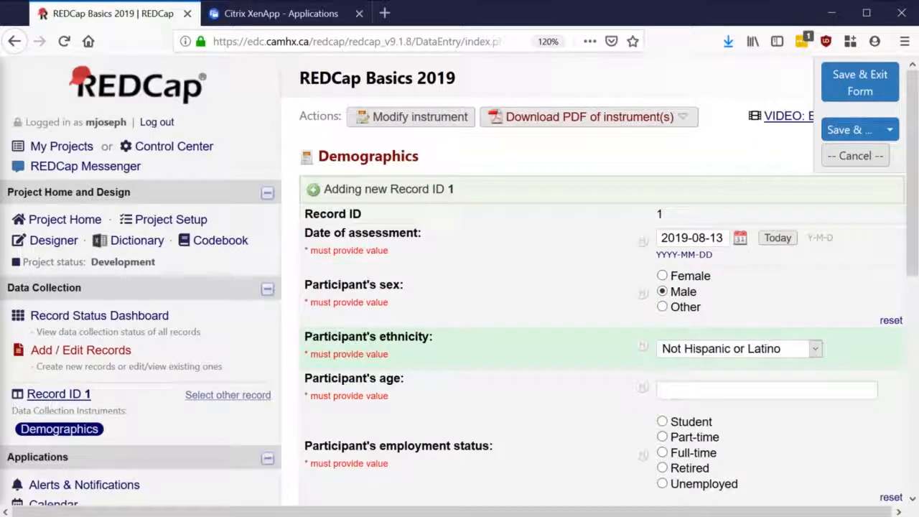
- Try 17 as the participant's age to test the field's range check
scroll(622, 322, "down", 3)
left_click(702, 255)
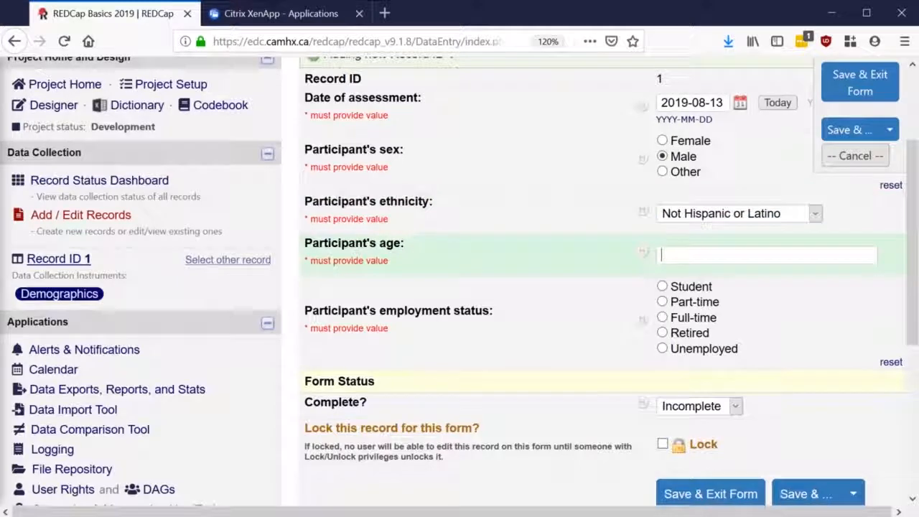
type("17")
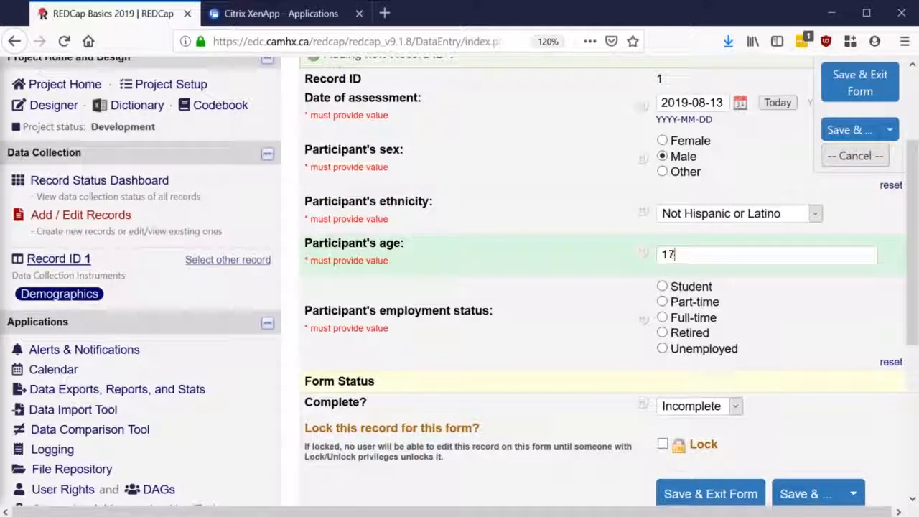
left_click(602, 242)
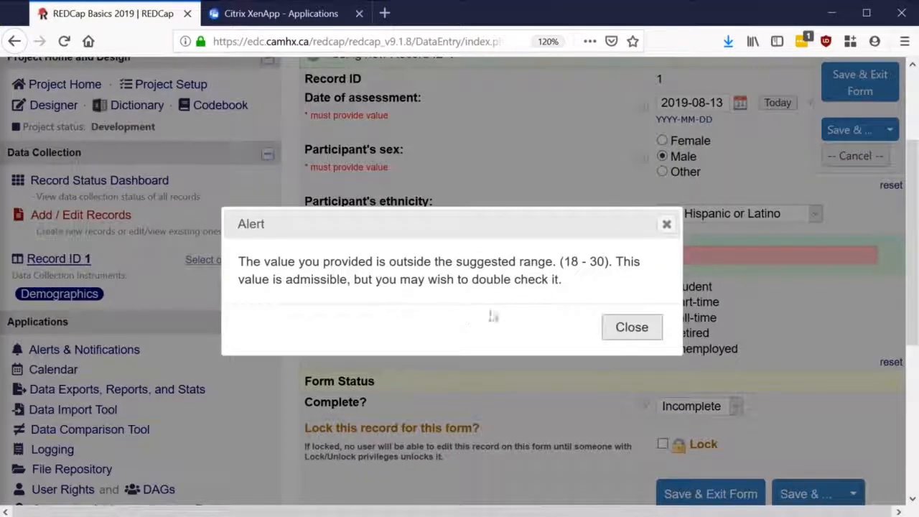
left_click(630, 327)
- Set the participant's age to 20 and the employment status to Full-time
key("BackSpace")
key("BackSpace")
type("20")
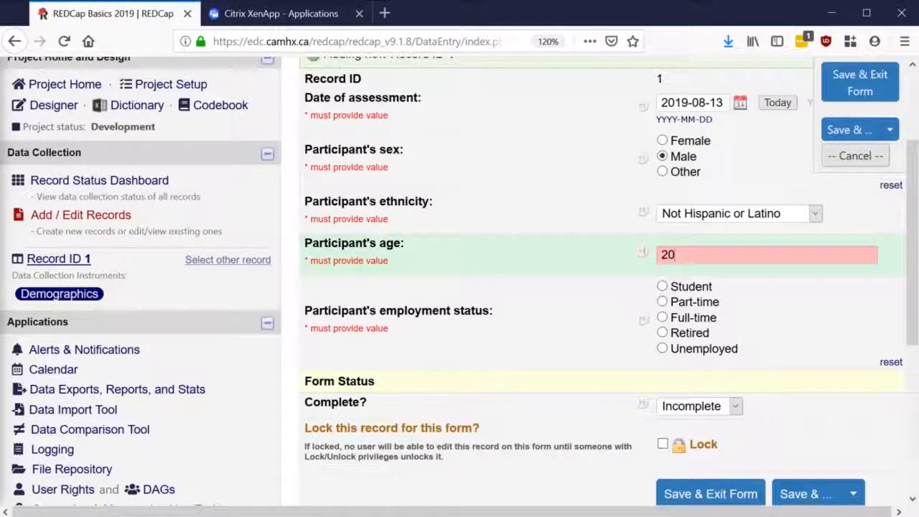
left_click(589, 248)
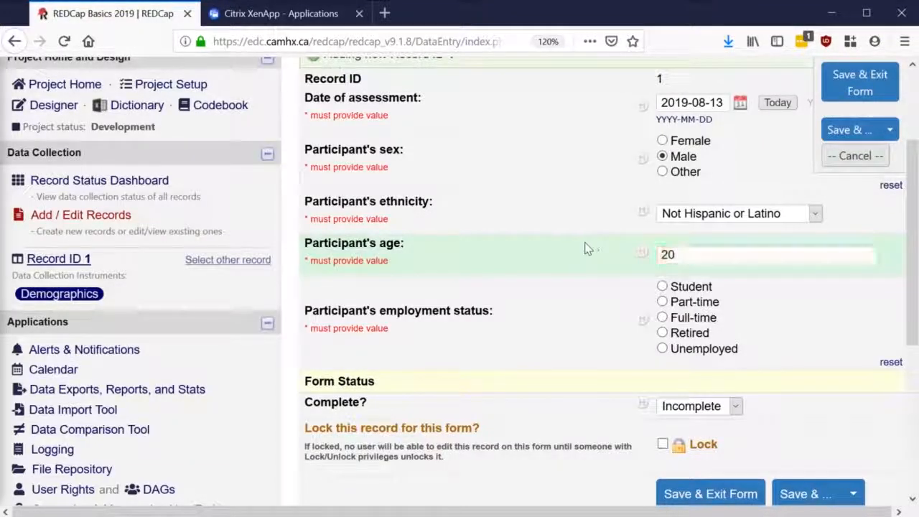
left_click(663, 319)
- Review the entered answers and set the form's completion status to Unverified
scroll(622, 313, "down", 3)
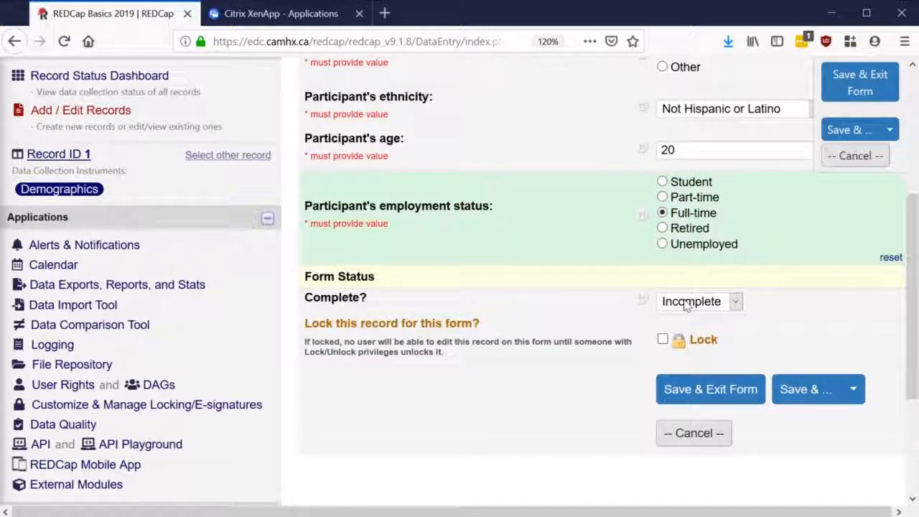
scroll(598, 253, "up", 5)
scroll(598, 255, "down", 1)
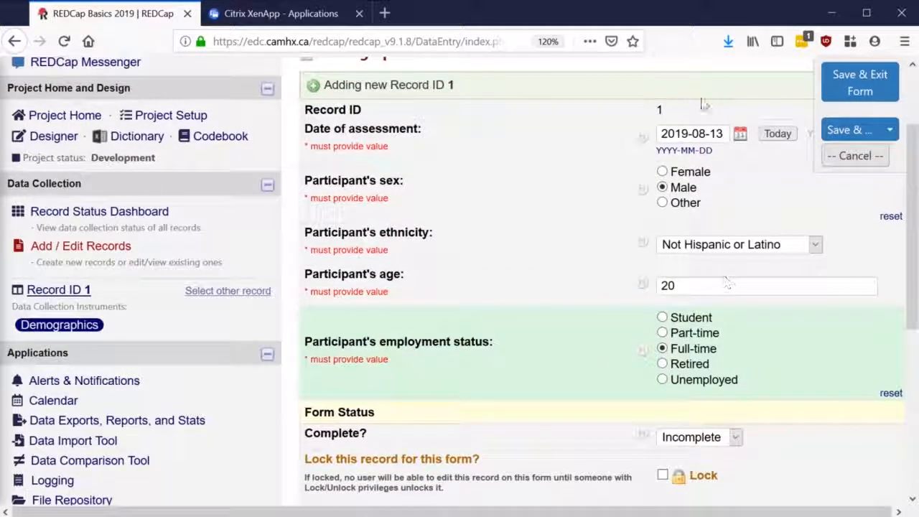
left_click(679, 438)
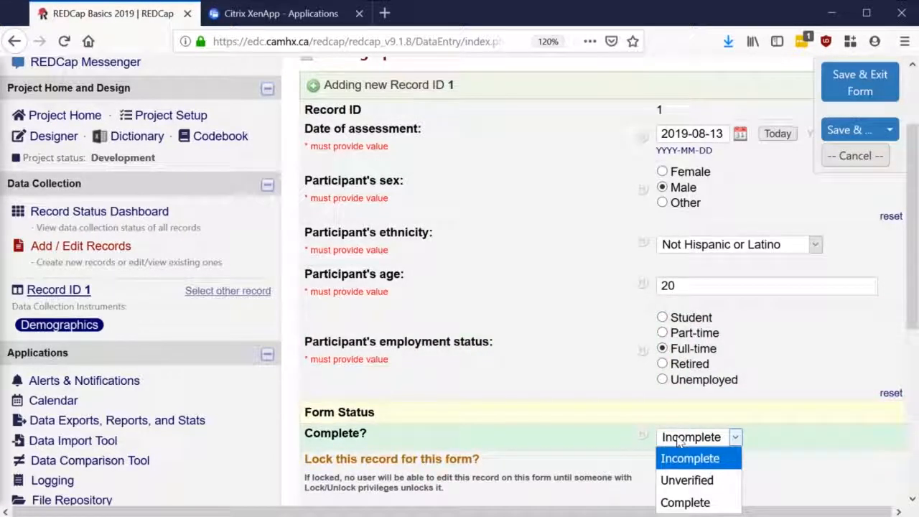
left_click(694, 483)
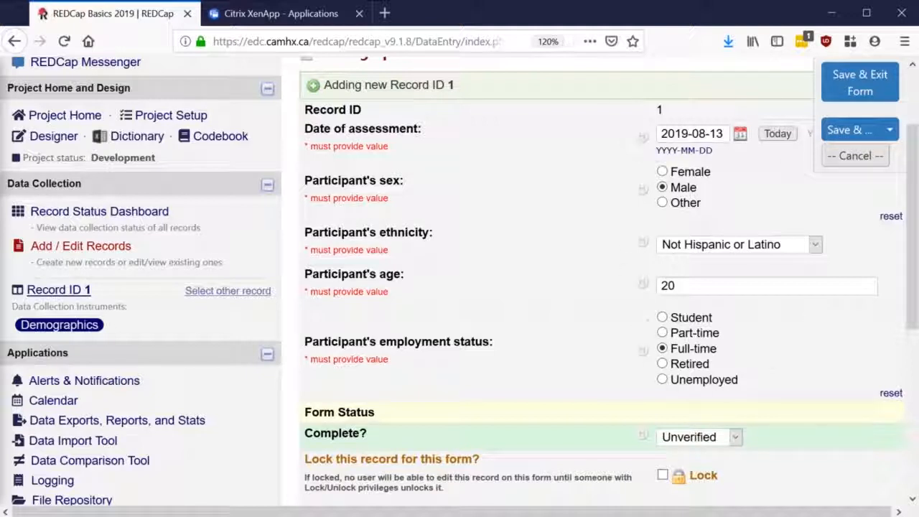
- Try Complete as the form's completion status and switch it back to Unverified
left_click(686, 438)
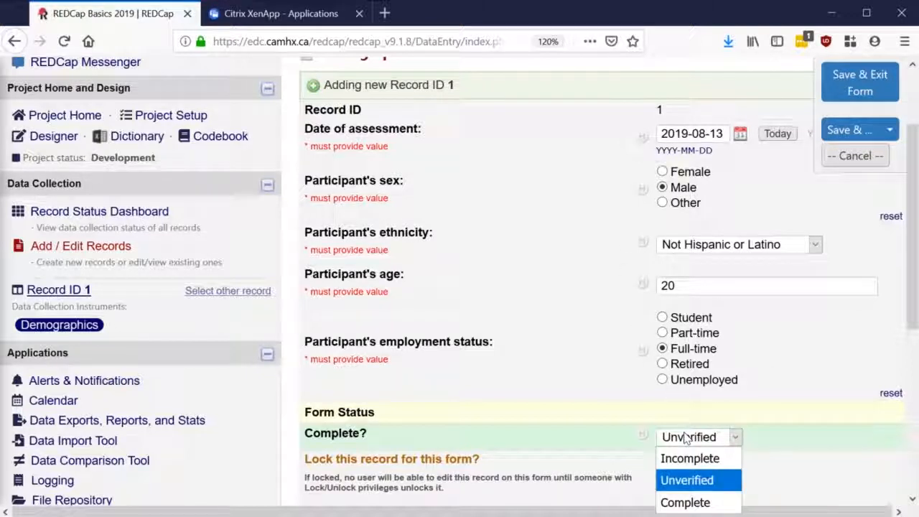
left_click(684, 503)
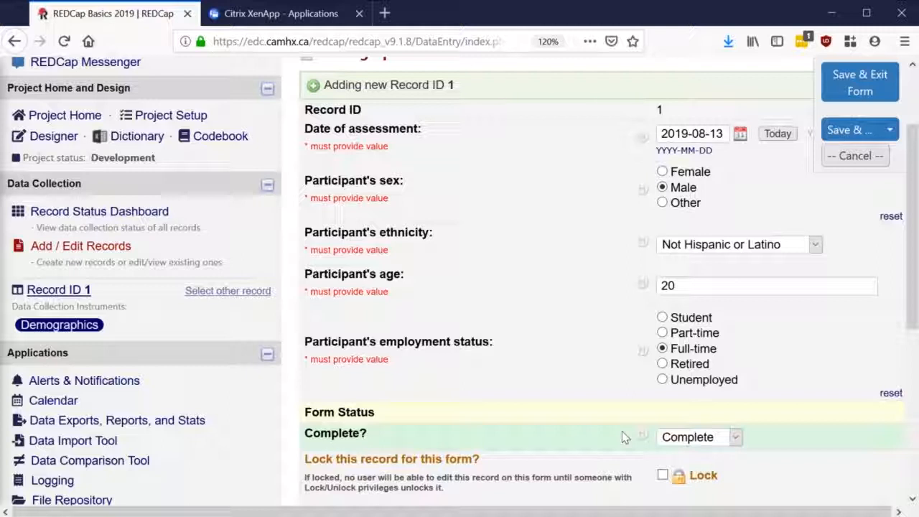
left_click(697, 447)
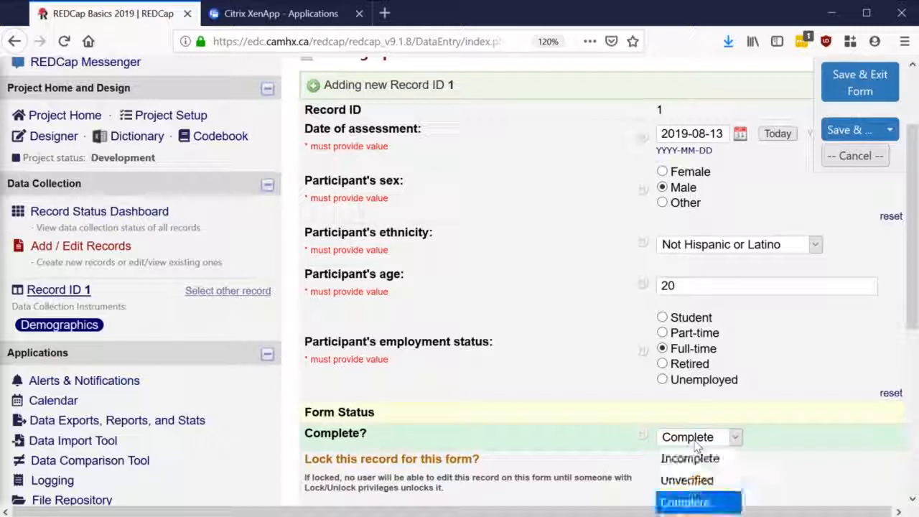
left_click(698, 480)
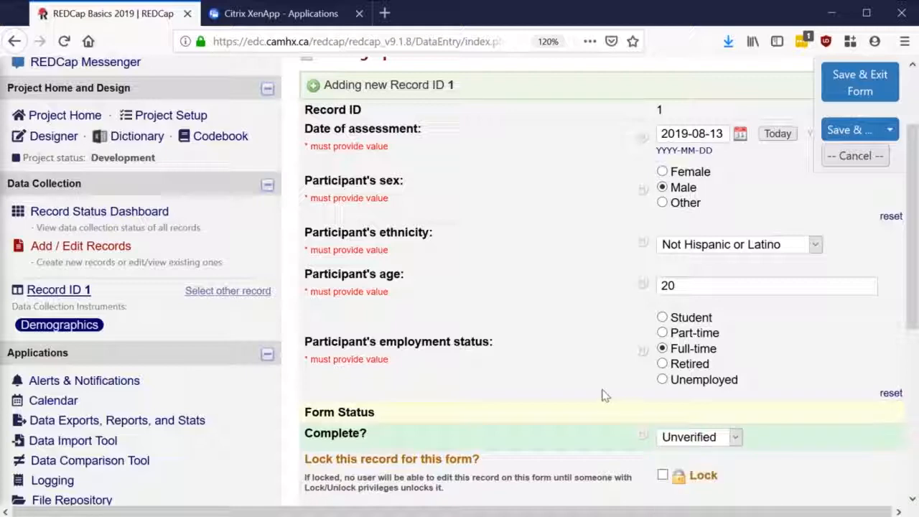
- Save the record, exit the form and view the status icon legend on the record's home page
scroll(610, 396, "down", 3)
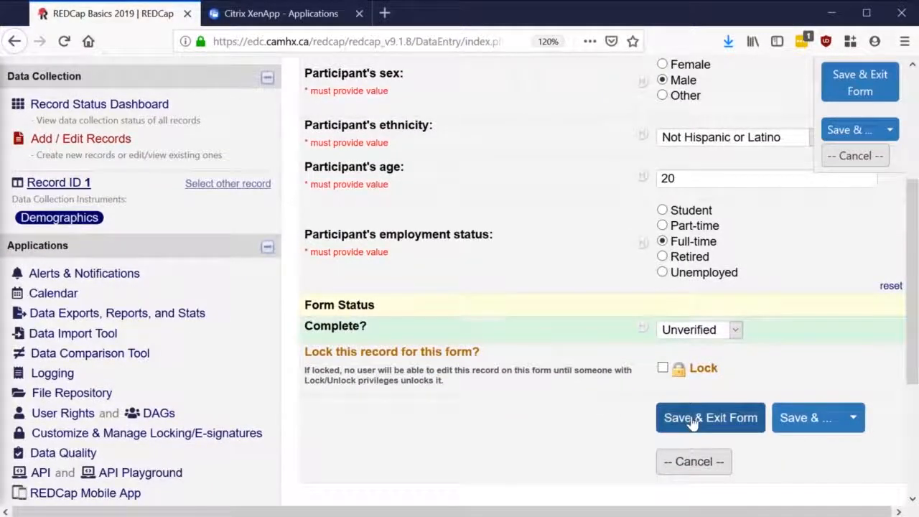
left_click(691, 423)
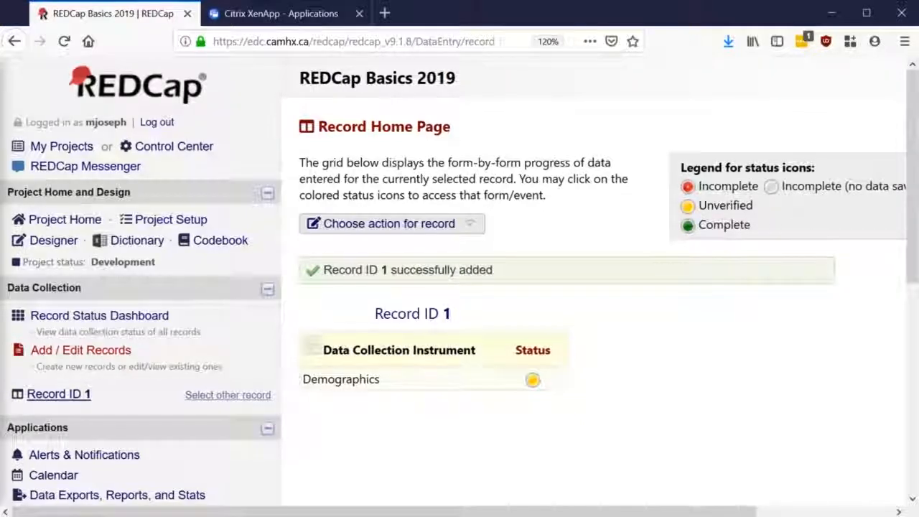
scroll(459, 287, "right", 1)
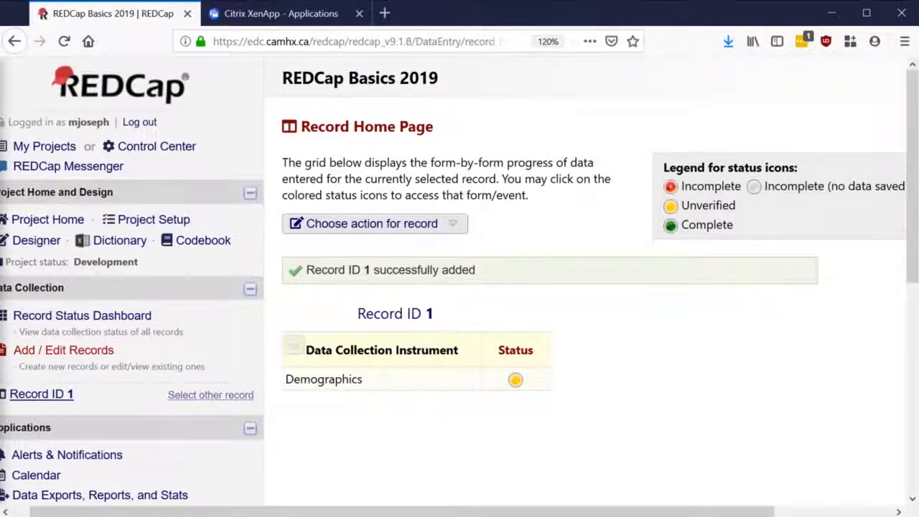
scroll(806, 177, "right", 1)
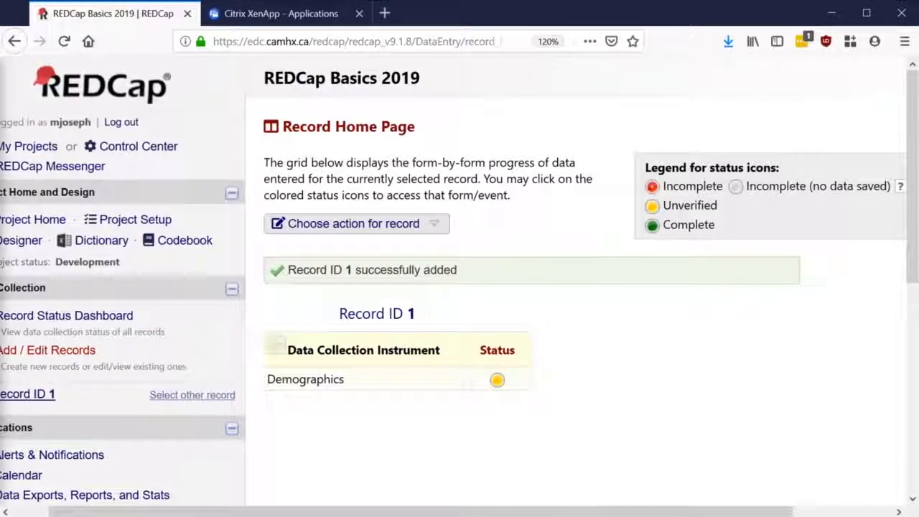